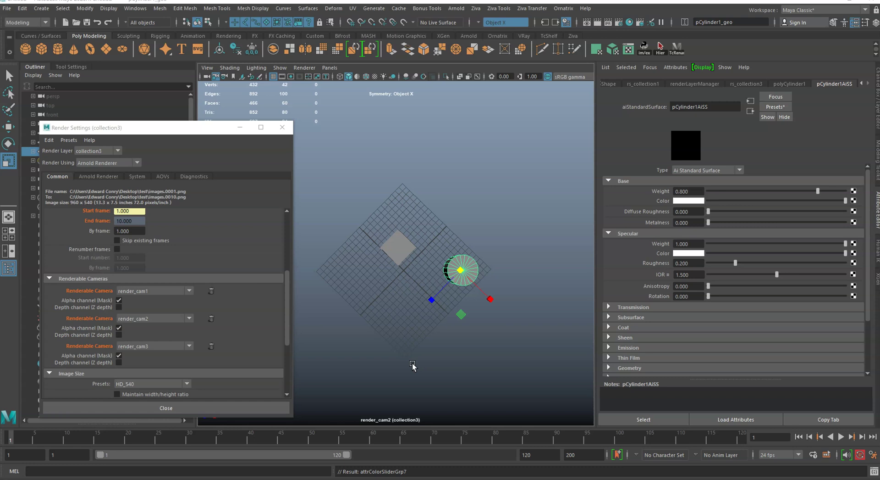
# Add an absolute layer override to the Start frame render setting for collection3.
pyautogui.scroll(3, 120, 271)
pyautogui.scroll(1, 120, 271)
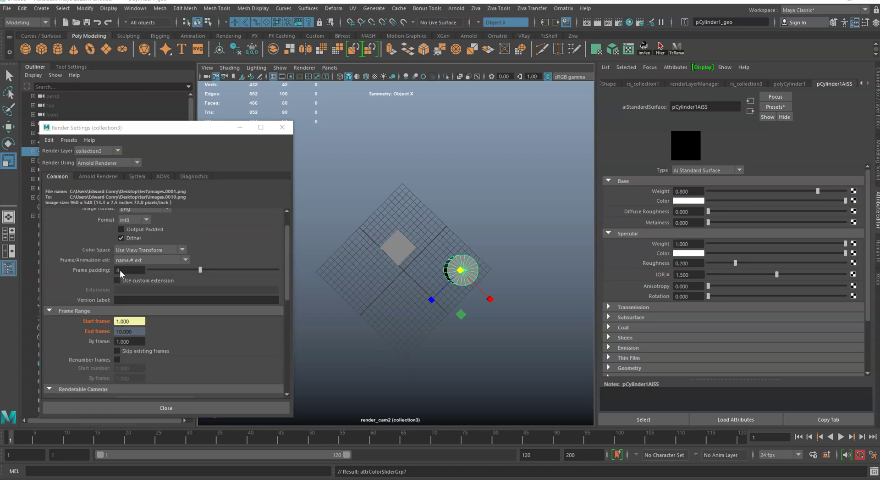
pyautogui.rightClick(91, 323)
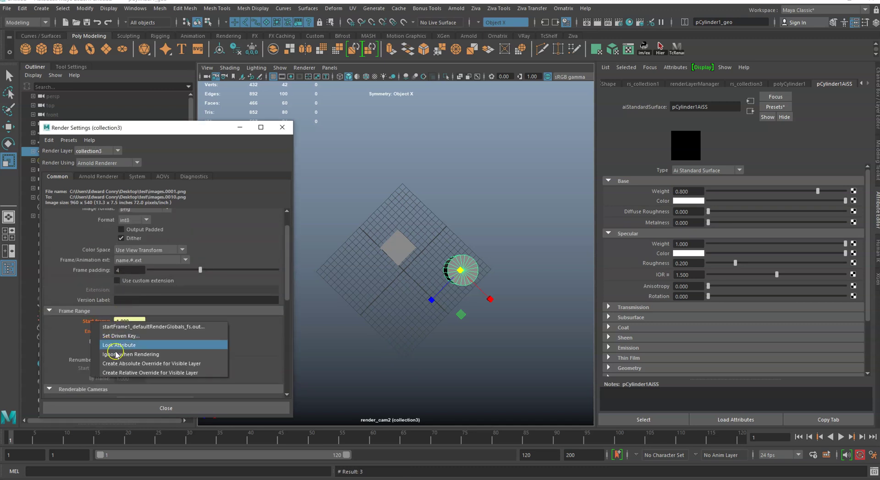
pyautogui.click(122, 367)
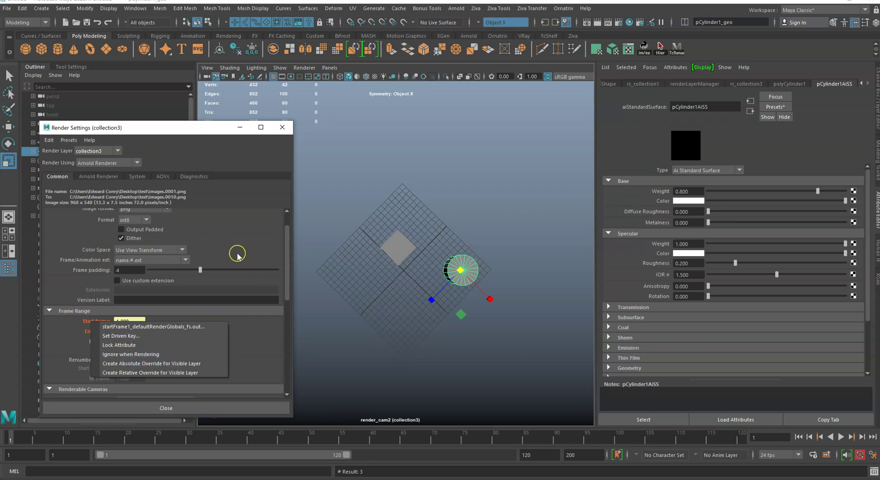
pyautogui.click(286, 232)
pyautogui.click(287, 212)
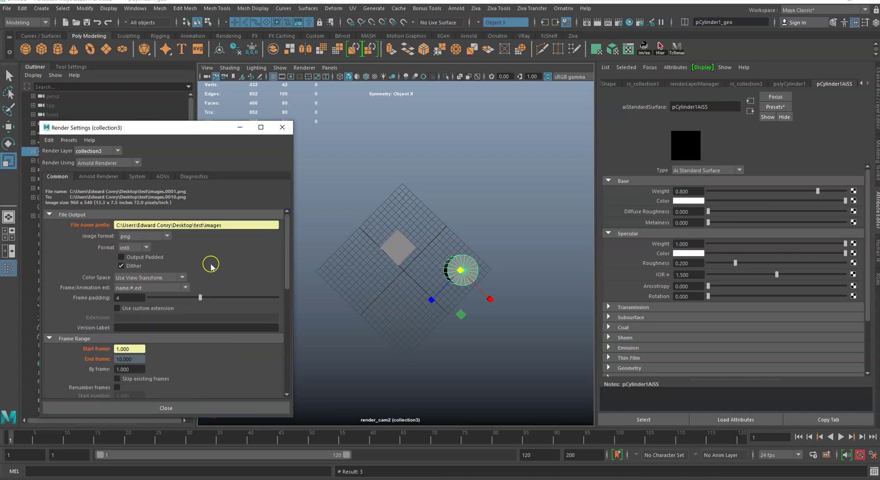
# Scroll down the render settings and select the cube in the viewport.
pyautogui.scroll(-3, 147, 309)
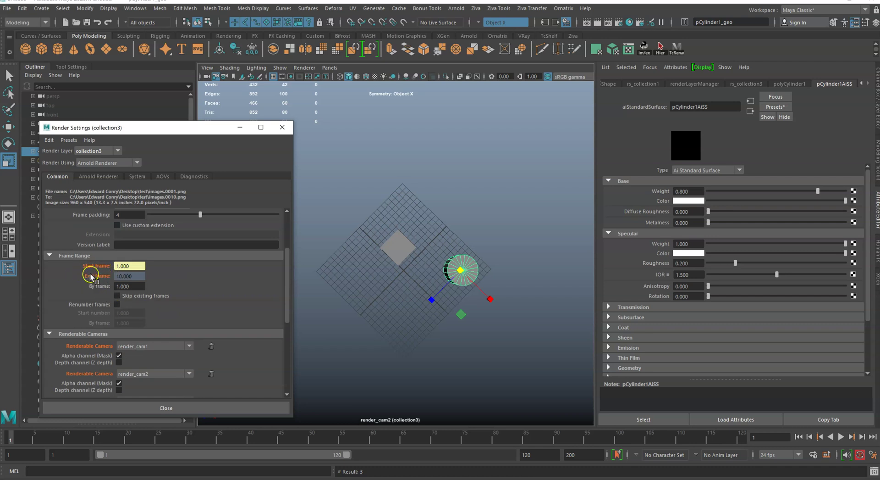
pyautogui.scroll(-2, 93, 315)
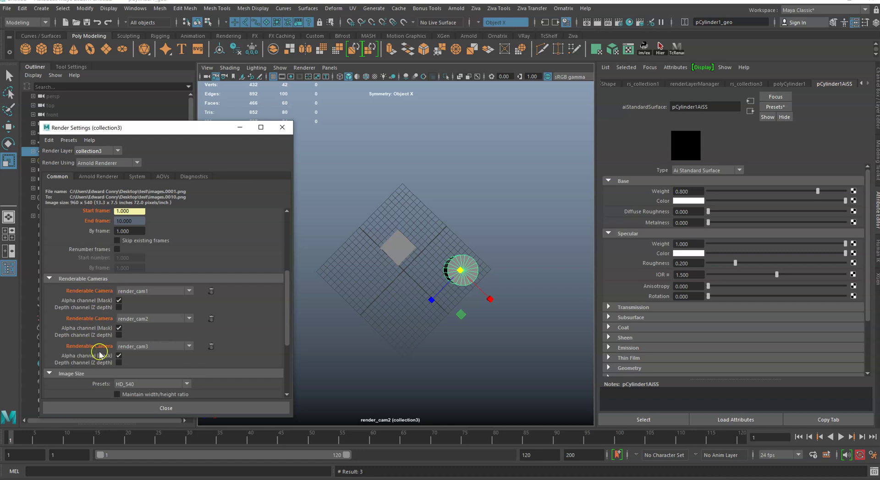
pyautogui.scroll(-4, 104, 354)
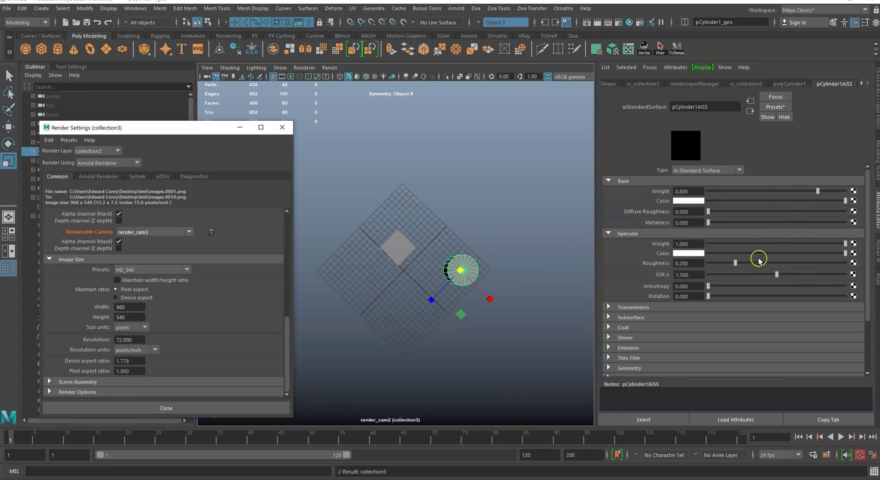
pyautogui.click(404, 248)
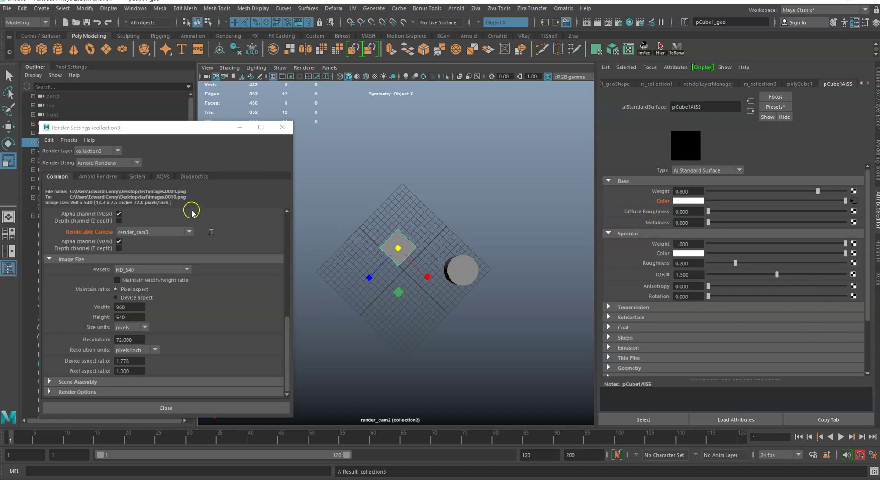
# Show Arnold Renderer sampling settings, check the Camera (AA) options, then deselect everything.
pyautogui.click(92, 176)
pyautogui.scroll(-2, 106, 304)
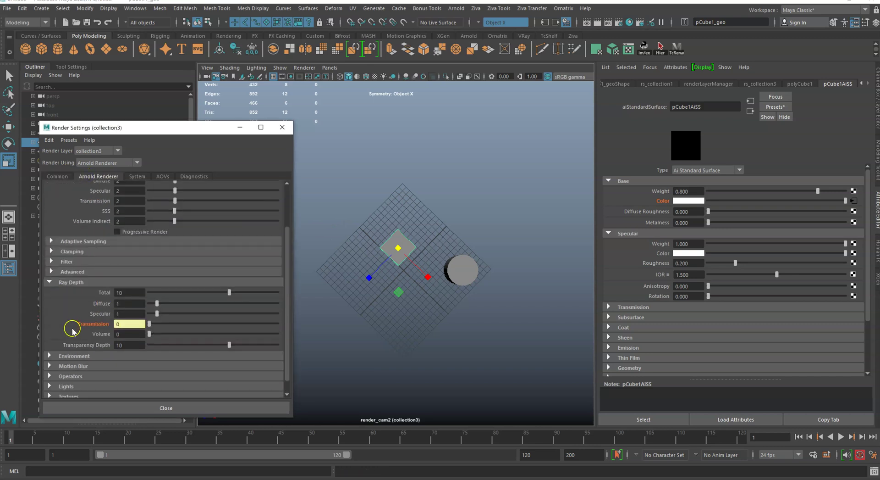
pyautogui.scroll(4, 106, 330)
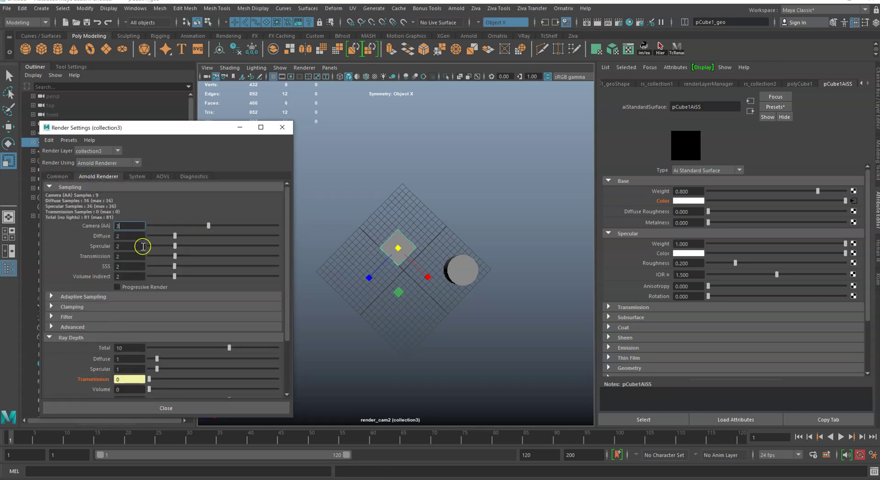
pyautogui.rightClick(89, 225)
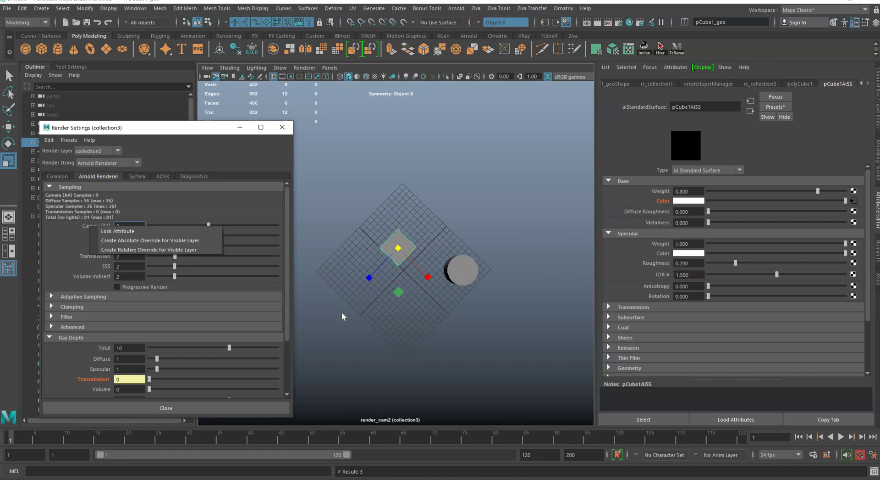
pyautogui.click(317, 333)
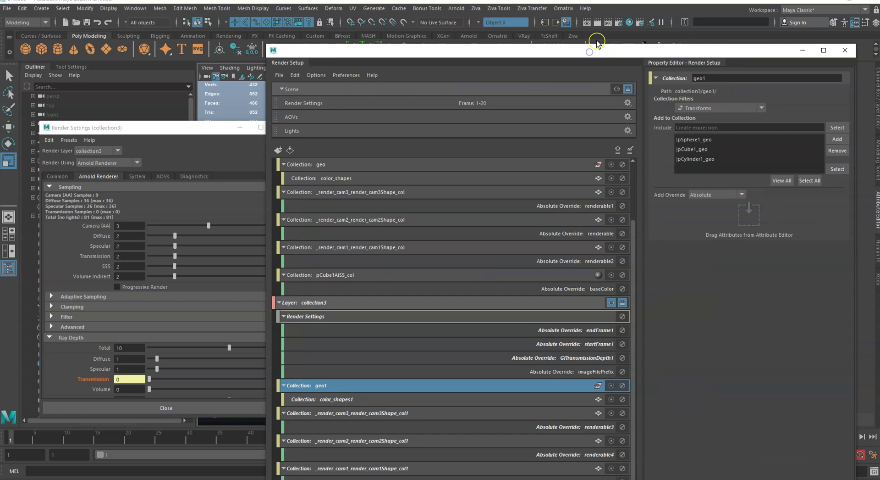
# Delete the geo collection and the Render Settings overrides group.
pyautogui.moveTo(592, 46)
pyautogui.mouseDown()
pyautogui.moveTo(591, 167)
pyautogui.moveTo(594, 56)
pyautogui.mouseUp()
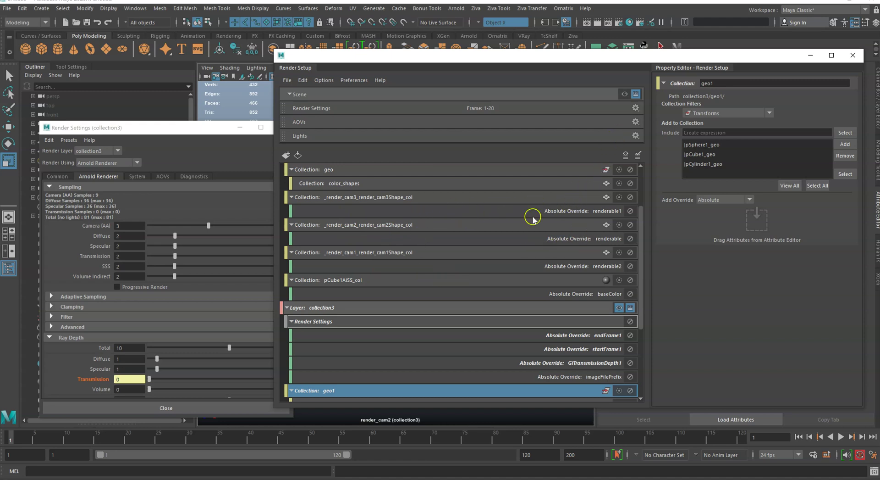
pyautogui.rightClick(333, 169)
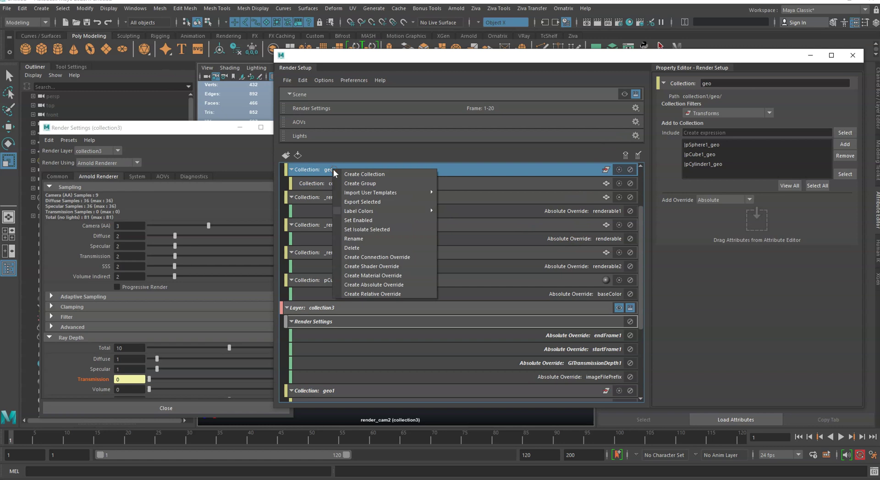
pyautogui.click(360, 247)
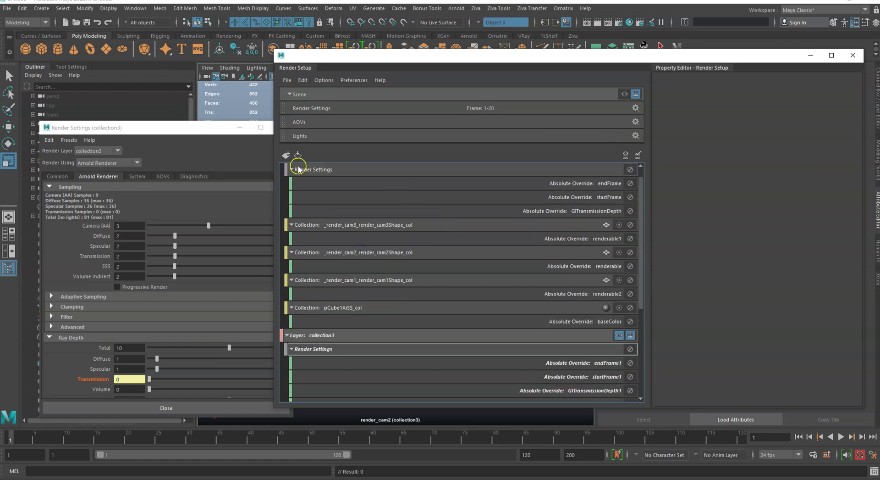
pyautogui.click(314, 169)
pyautogui.rightClick(315, 170)
pyautogui.click(333, 219)
# Delete the collection3 and collection1 render layers.
pyautogui.click(309, 173)
pyautogui.click(317, 268)
pyautogui.rightClick(315, 269)
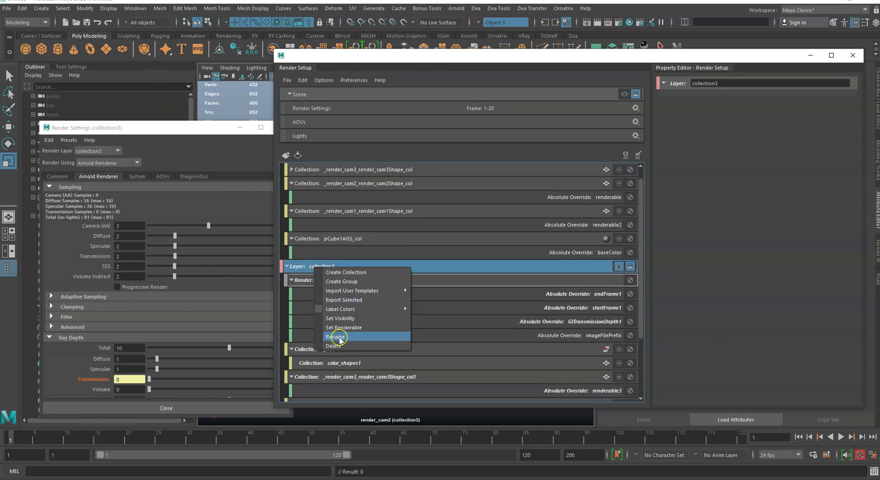
pyautogui.click(334, 345)
pyautogui.rightClick(309, 171)
pyautogui.click(334, 246)
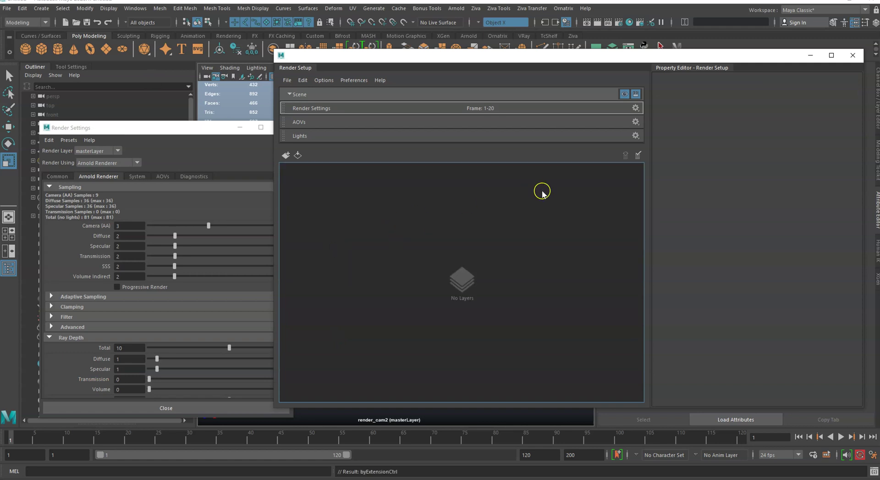
# Push the Render Setup window off screen to reveal the test folder window.
pyautogui.moveTo(528, 55); pyautogui.dragTo(495, 60)
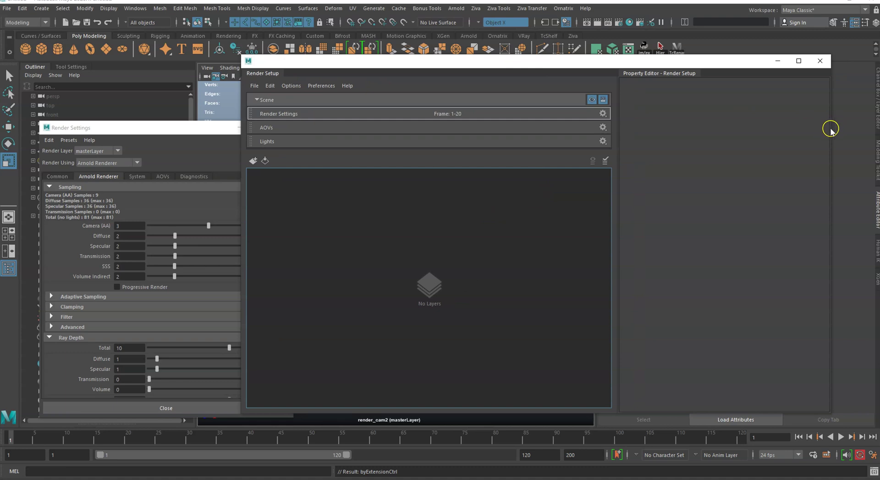
pyautogui.moveTo(831, 138); pyautogui.dragTo(622, 137)
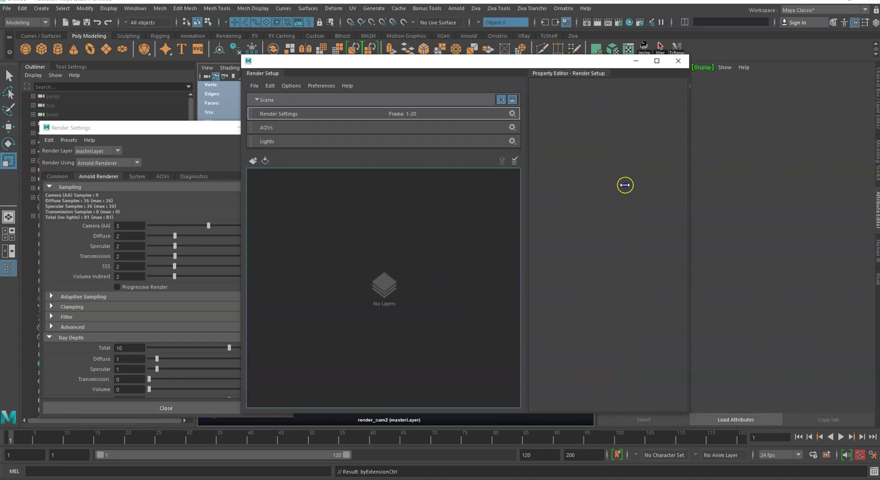
pyautogui.moveTo(477, 65); pyautogui.dragTo(879, 69)
pyautogui.moveTo(879, 133); pyautogui.dragTo(506, 104)
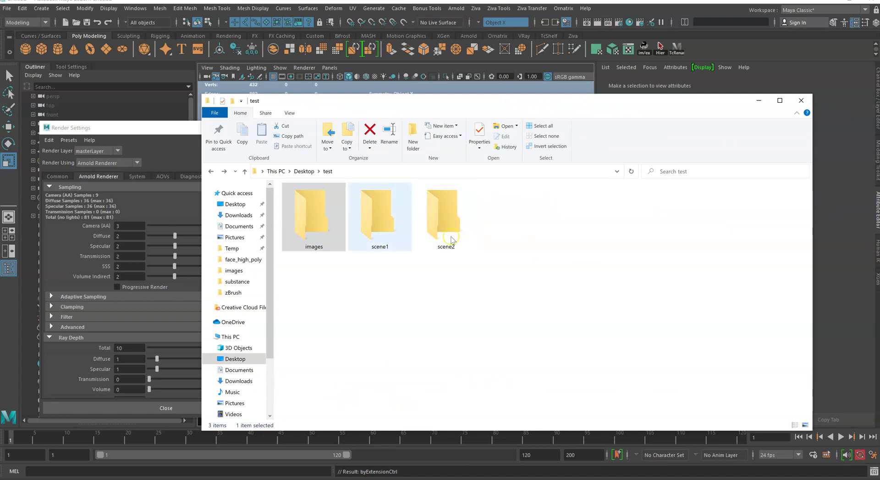
# Narrow and reposition the Desktop\test folder window, then minimize it.
pyautogui.moveTo(807, 228); pyautogui.dragTo(532, 252)
pyautogui.moveTo(473, 107); pyautogui.dragTo(480, 107)
pyautogui.click(480, 106)
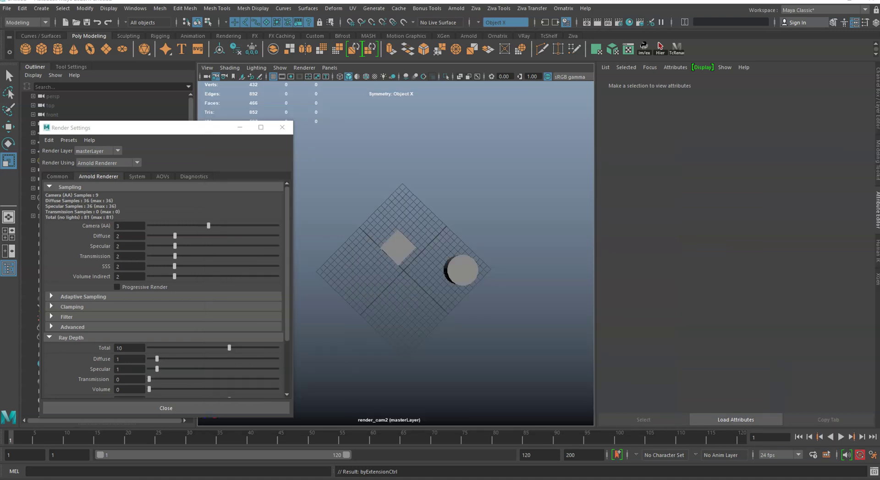
# Select the sphere and frame it through the persp camera.
pyautogui.click(316, 243)
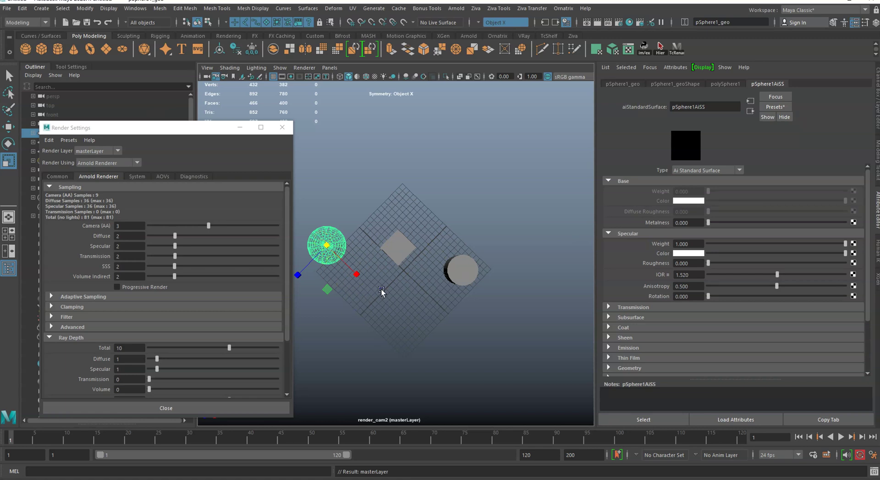
pyautogui.click(329, 67)
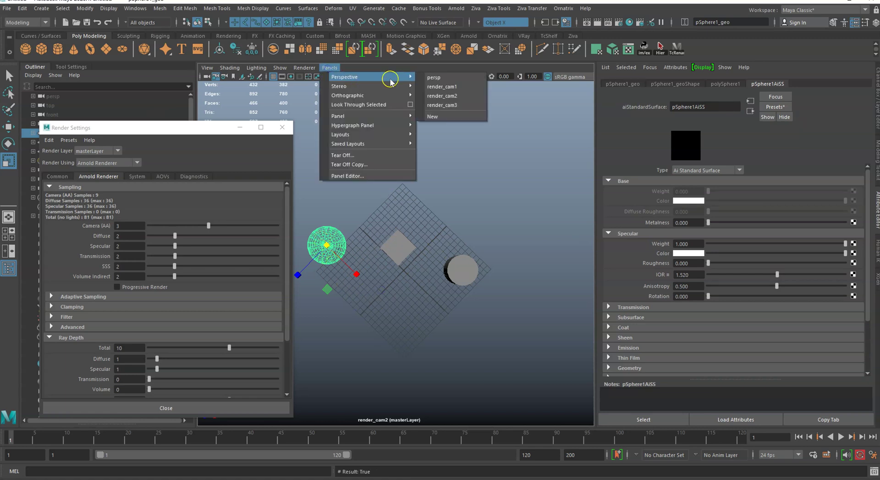
pyautogui.click(434, 78)
pyautogui.press('f')
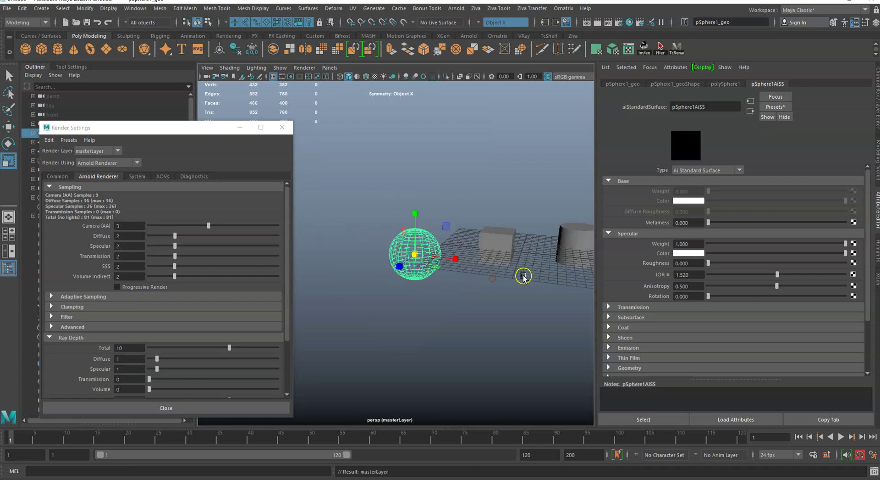
pyautogui.keyDown('alt'); pyautogui.moveTo(431, 264); pyautogui.dragTo(417, 278); pyautogui.keyUp('alt')
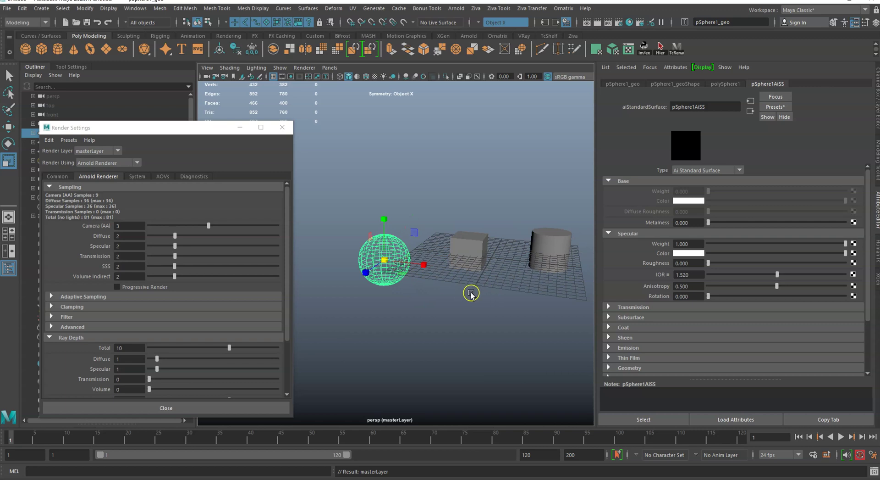
pyautogui.keyDown('alt'); pyautogui.moveTo(472, 293); pyautogui.dragTo(453, 270, button='middle'); pyautogui.keyUp('alt')
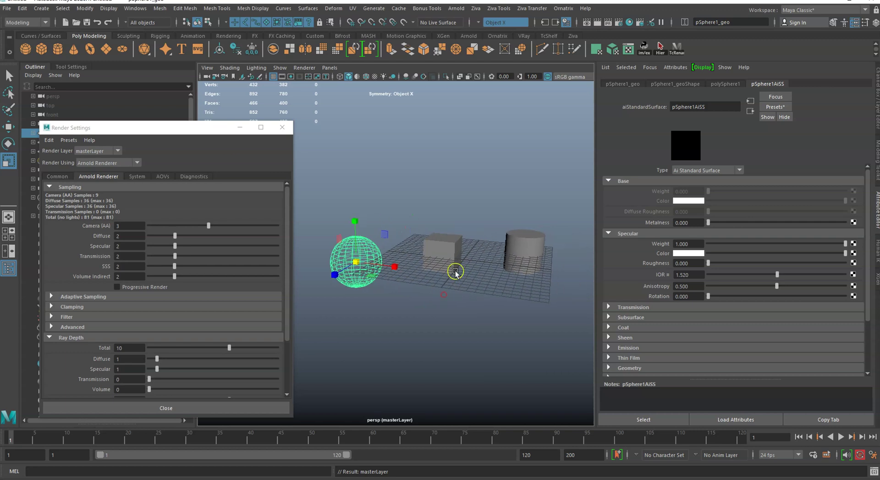
# Give the sphere the Frosted_Glass material preset.
pyautogui.click(772, 108)
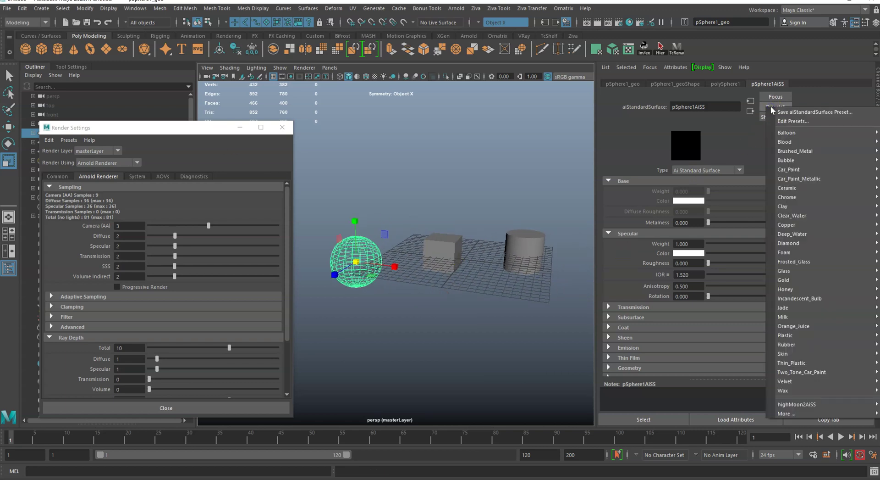
pyautogui.moveTo(795, 274)
pyautogui.moveTo(801, 306)
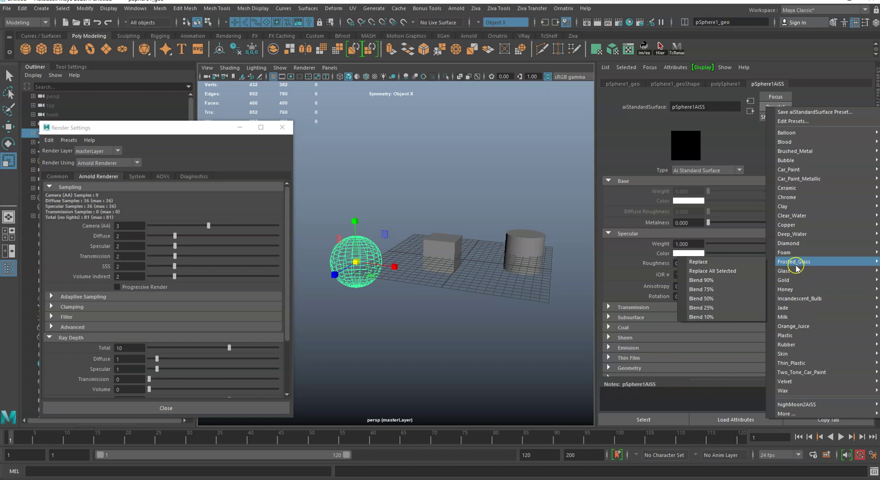
pyautogui.click(702, 263)
pyautogui.click(439, 183)
# Unhide the sphere and select it together with the cube and cylinder.
pyautogui.click(441, 253)
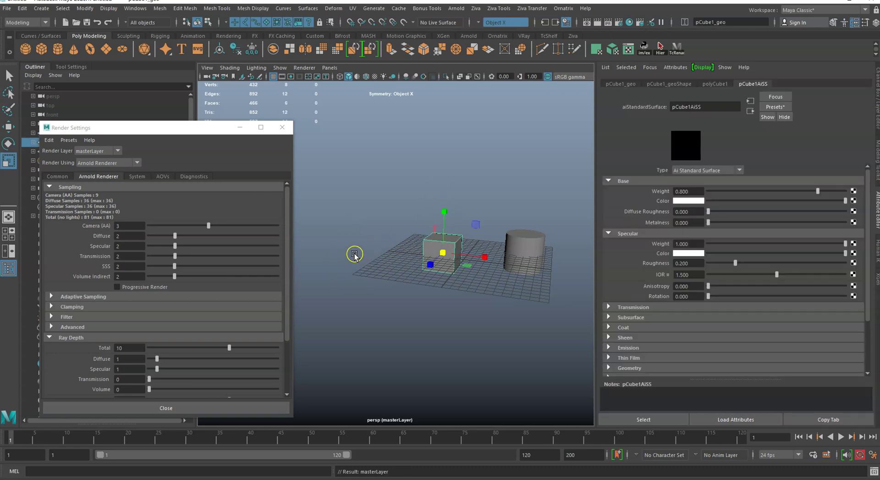
pyautogui.click(354, 255)
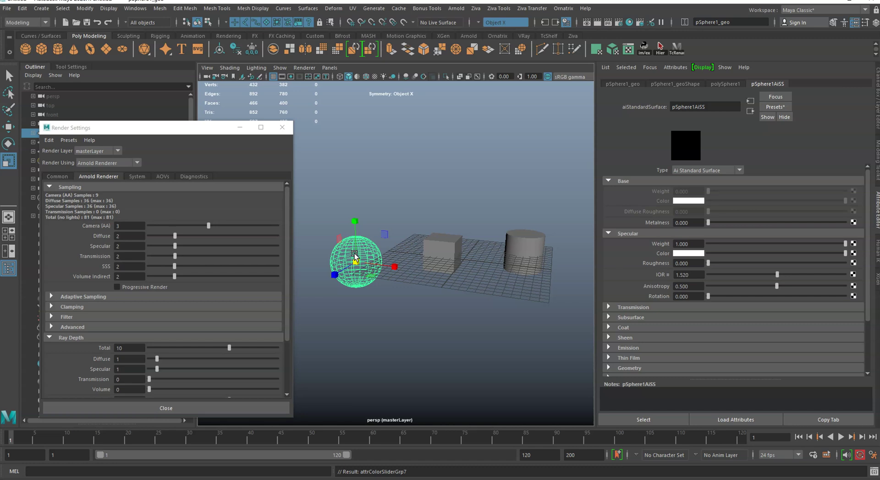
pyautogui.click(445, 243)
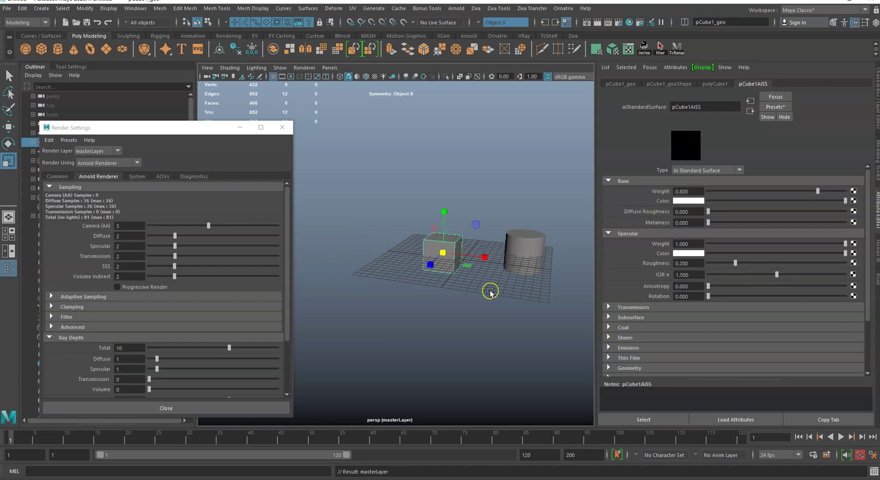
pyautogui.click(514, 239)
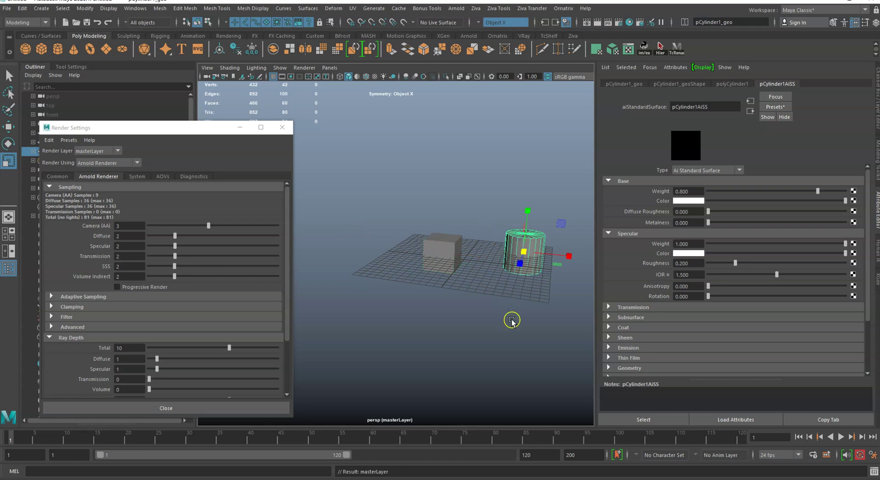
pyautogui.click(443, 245)
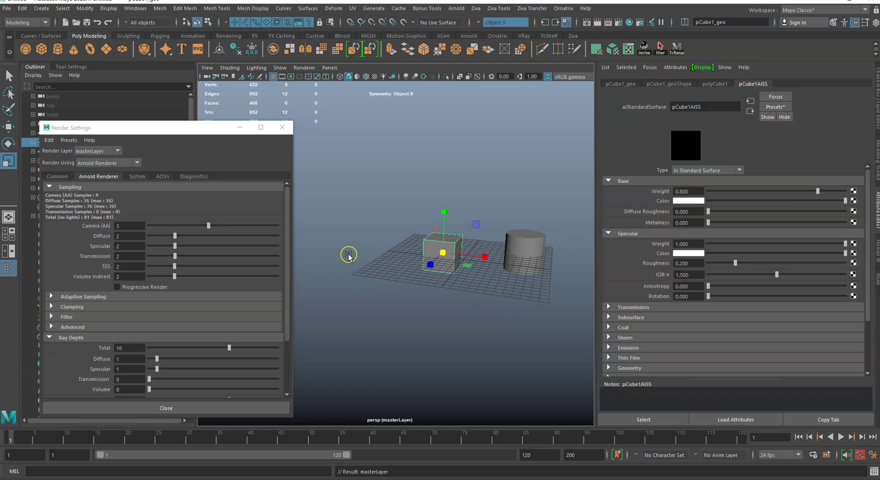
pyautogui.hotkey('ctrl', 'z')
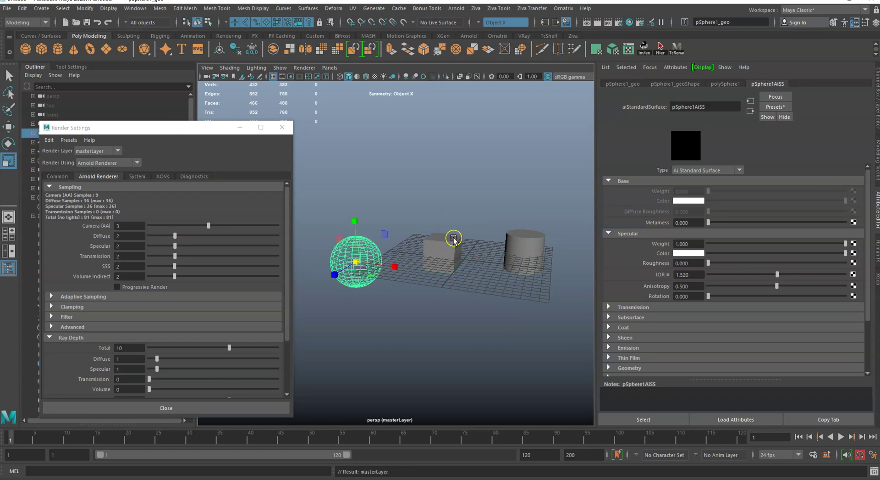
pyautogui.keyDown('shift'); pyautogui.click(454, 239); pyautogui.keyUp('shift')
pyautogui.keyDown('shift'); pyautogui.click(532, 244); pyautogui.keyUp('shift')
pyautogui.click(568, 276)
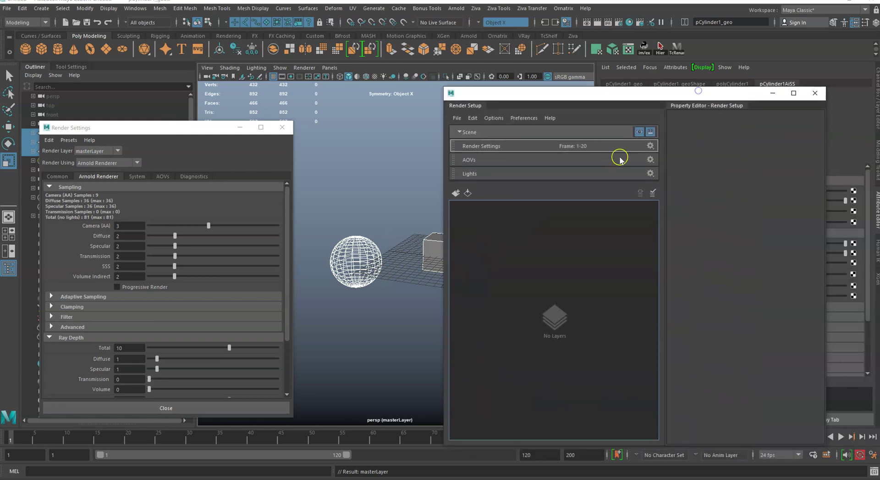
# Create renderSetupLayer1 with collection1 containing the selected sphere, cube and cylinder.
pyautogui.click(455, 192)
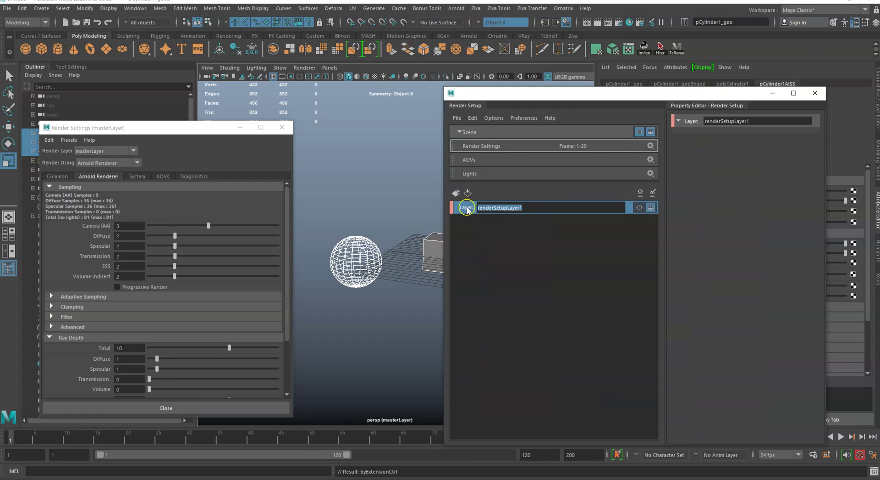
pyautogui.click(467, 209)
pyautogui.rightClick(467, 208)
pyautogui.click(486, 211)
pyautogui.click(472, 222)
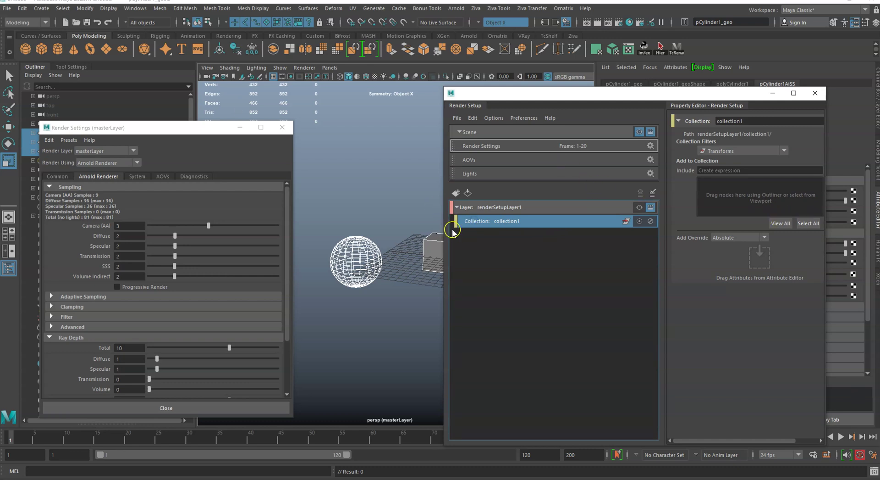
pyautogui.moveTo(443, 229); pyautogui.dragTo(369, 229)
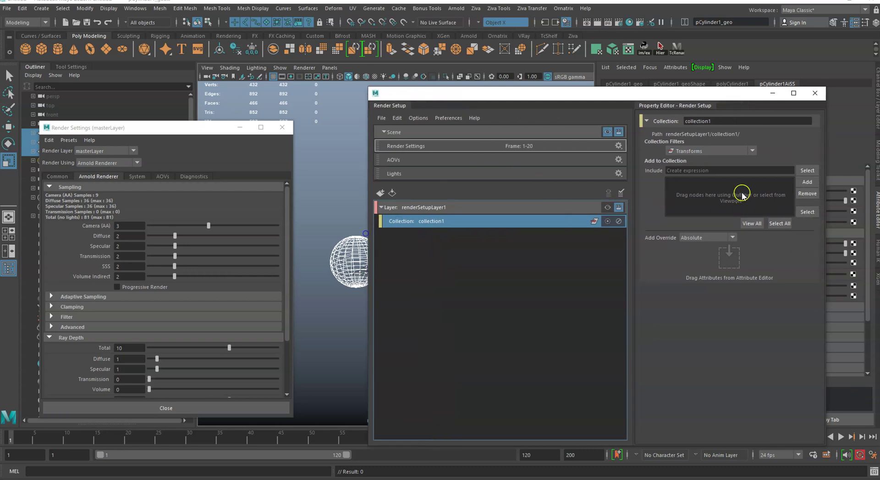
pyautogui.click(808, 182)
# Reposition and resize the Render Setup window to uncover the sphere.
pyautogui.moveTo(499, 95); pyautogui.dragTo(461, 110)
pyautogui.moveTo(330, 322); pyautogui.dragTo(391, 312)
pyautogui.moveTo(531, 111); pyautogui.dragTo(593, 76)
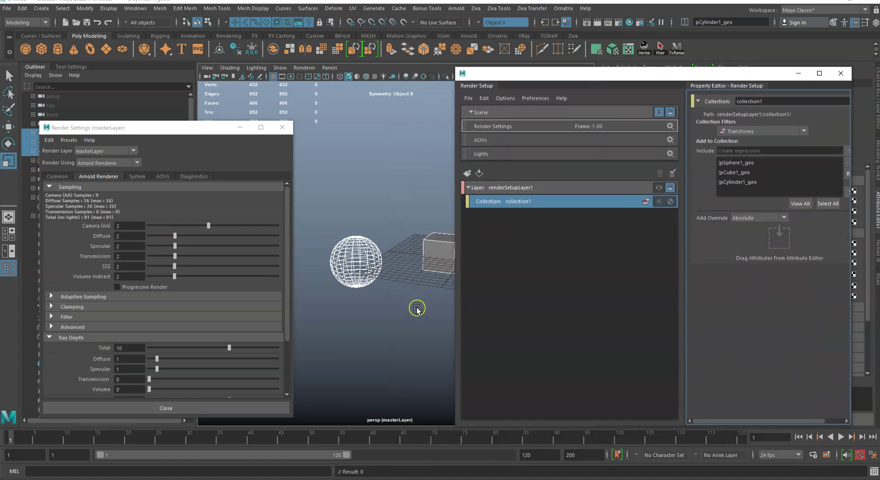
pyautogui.moveTo(503, 187); pyautogui.dragTo(174, 347)
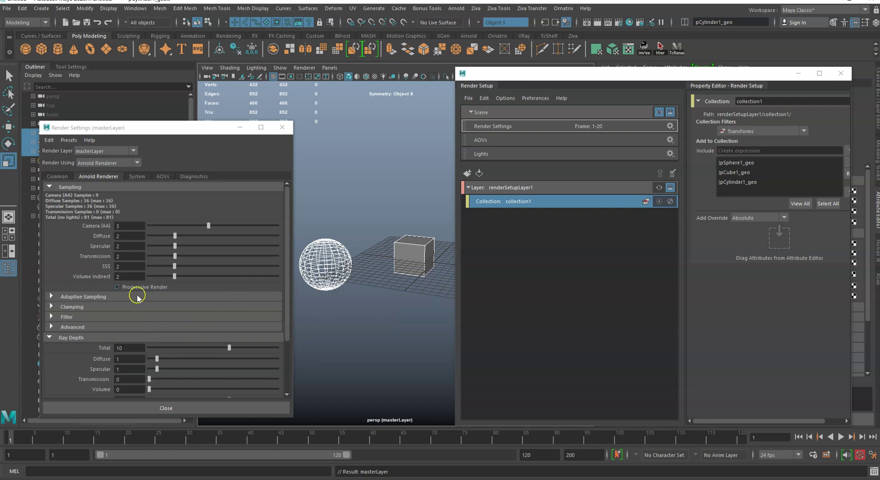
# Review renderSetupLayer1's Common settings: frames 1–20 and render_cam1, render_cam2, render_cam3.
pyautogui.click(58, 176)
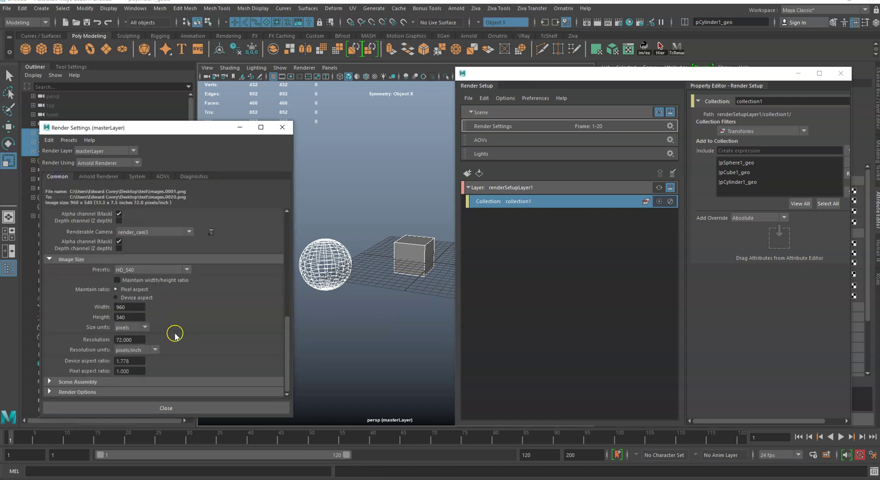
pyautogui.scroll(3, 177, 335)
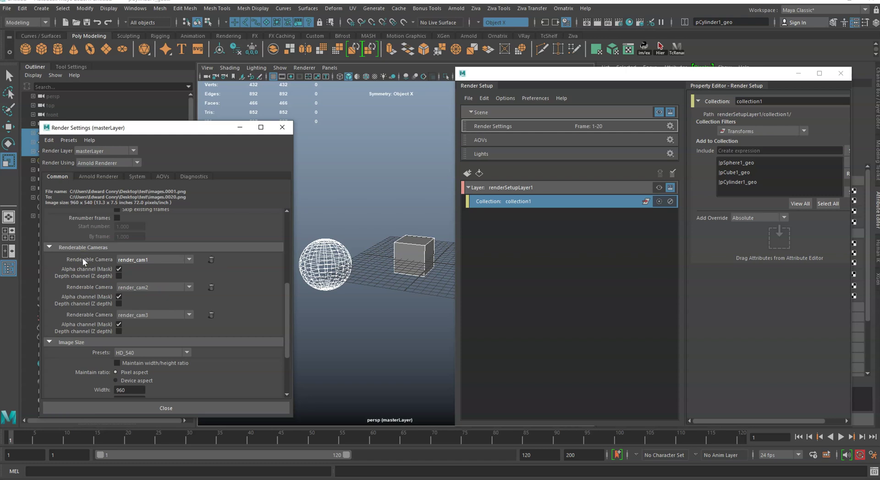
pyautogui.rightClick(83, 260)
pyautogui.click(526, 277)
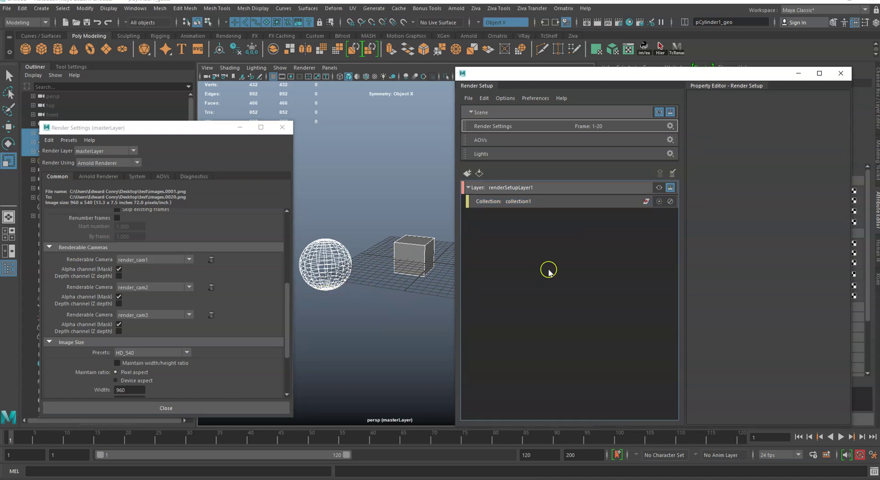
pyautogui.moveTo(607, 72); pyautogui.dragTo(616, 72)
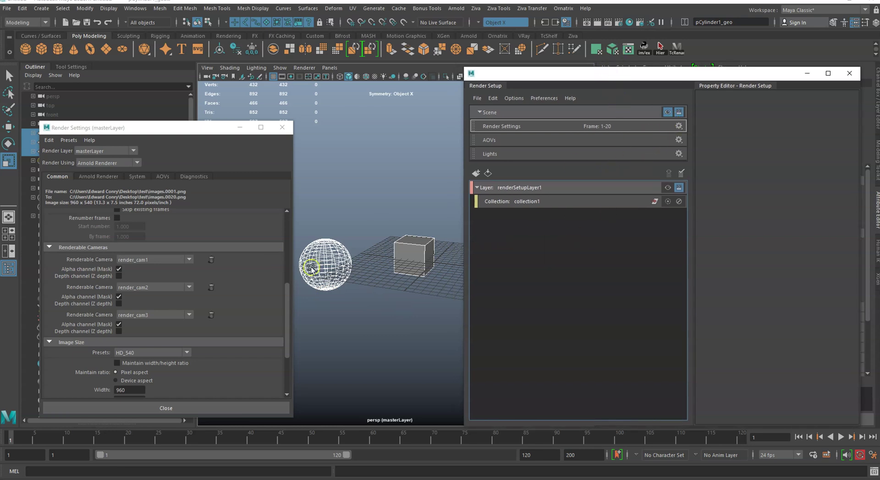
pyautogui.scroll(2, 151, 277)
pyautogui.scroll(1, 151, 276)
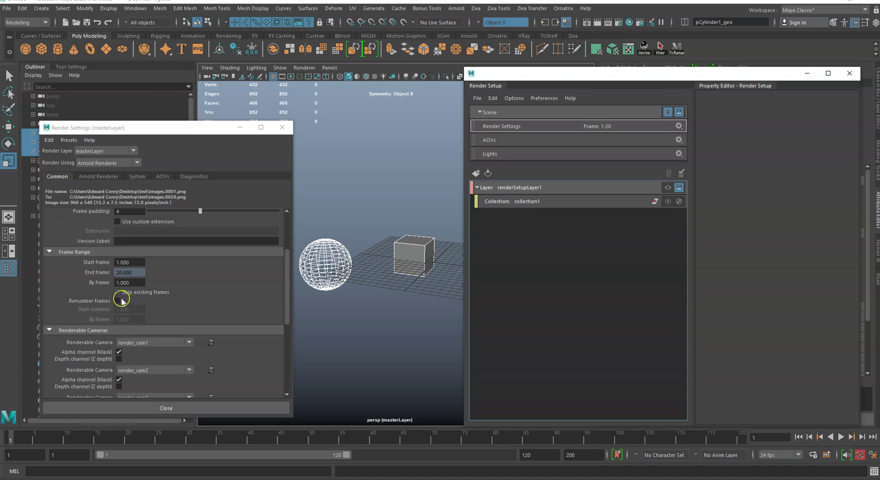
pyautogui.scroll(-1, 139, 297)
pyautogui.scroll(-1, 140, 299)
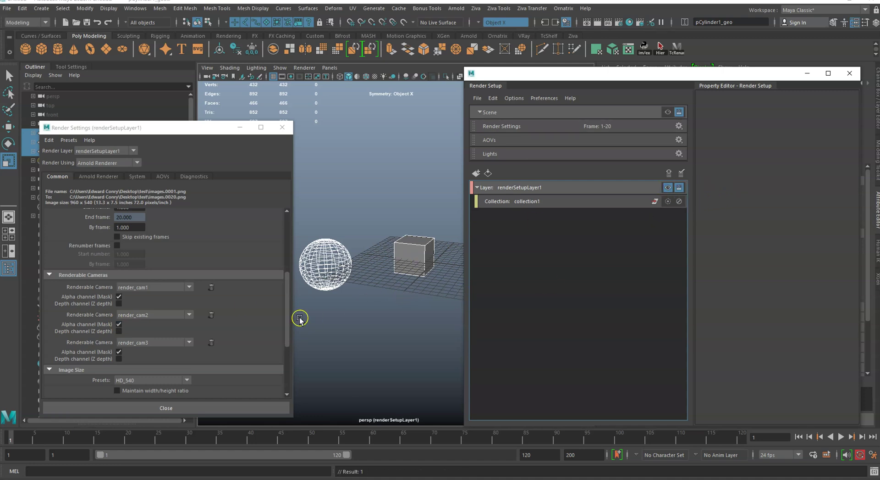
pyautogui.scroll(3, 138, 281)
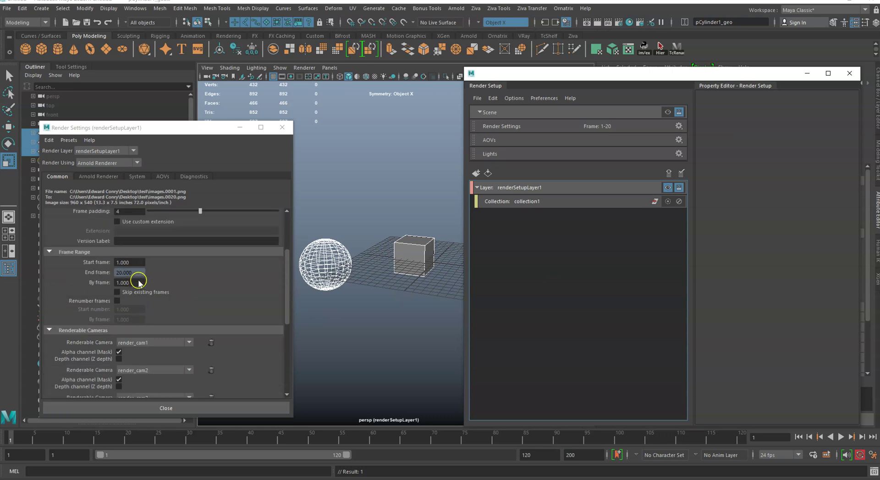
# Add absolute layer overrides for the End frame and Start frame.
pyautogui.rightClick(95, 273)
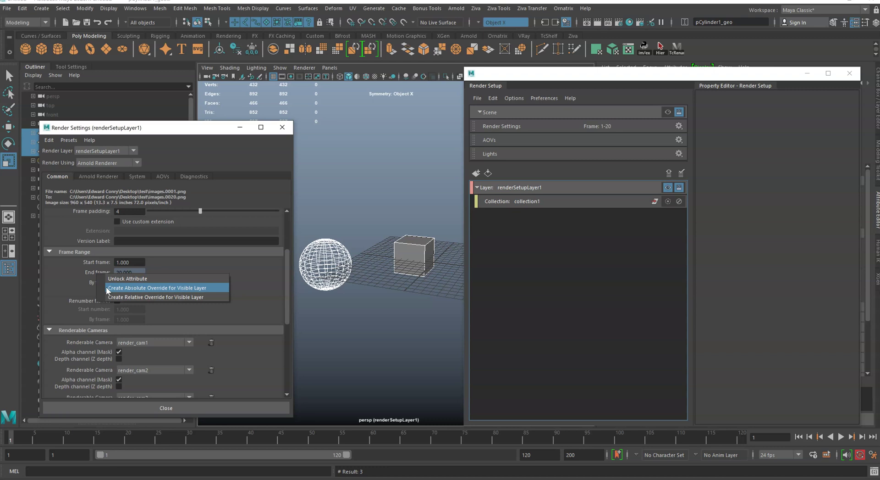
pyautogui.click(106, 288)
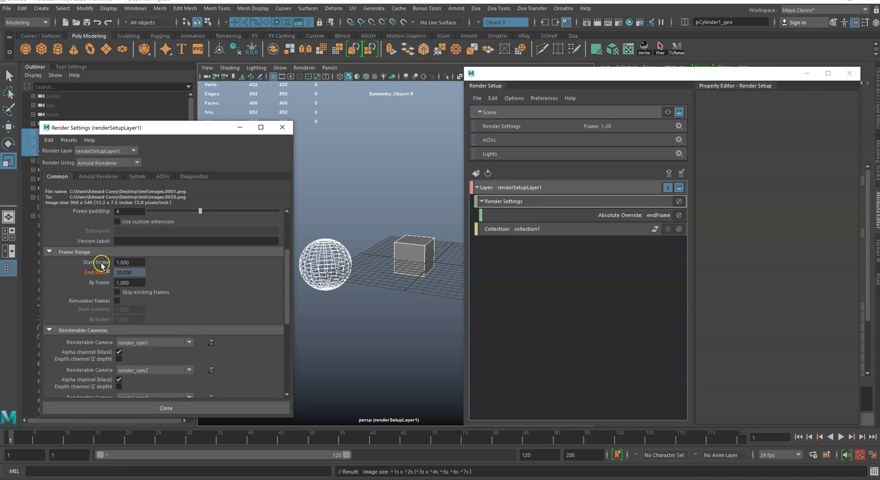
pyautogui.rightClick(102, 265)
pyautogui.click(121, 278)
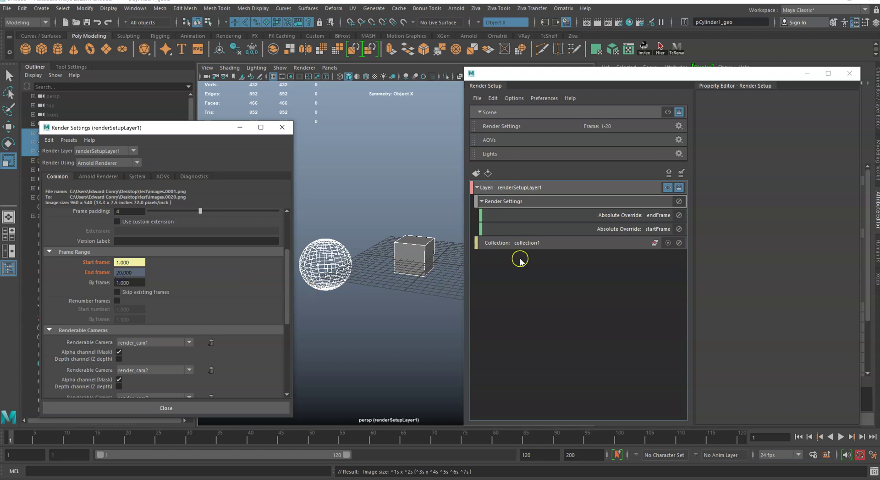
# Set the endFrame override's value to 10.
pyautogui.click(585, 217)
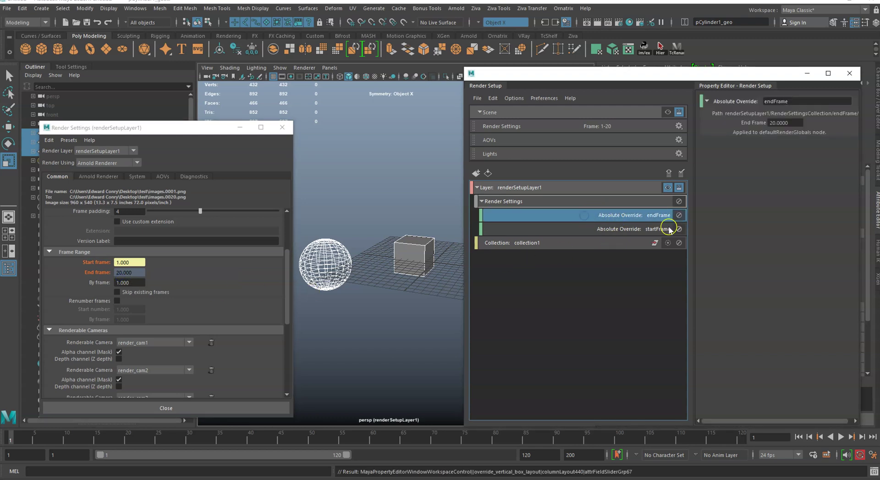
pyautogui.click(775, 122)
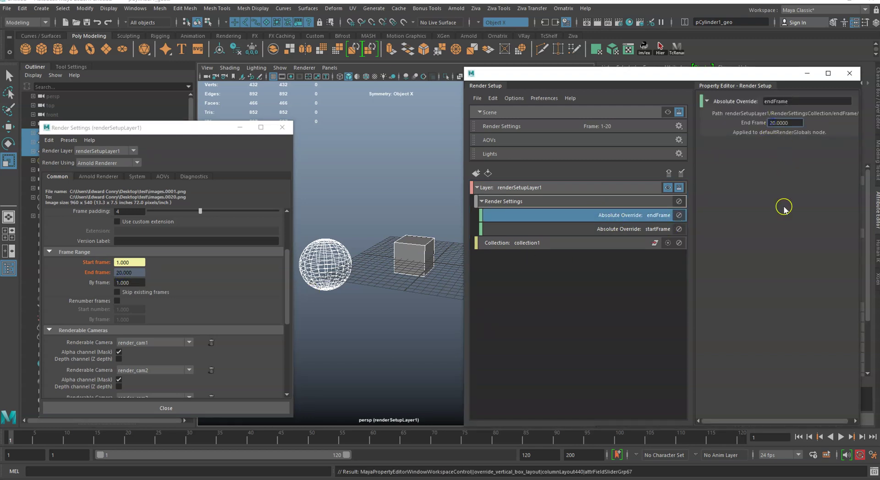
pyautogui.write('10')
pyautogui.press('Return')
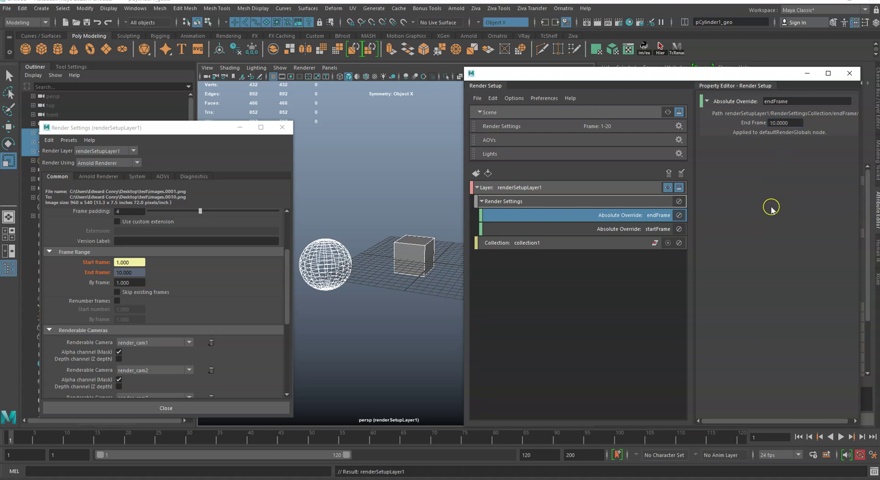
pyautogui.moveTo(742, 72); pyautogui.dragTo(732, 72)
pyautogui.scroll(-3, 110, 361)
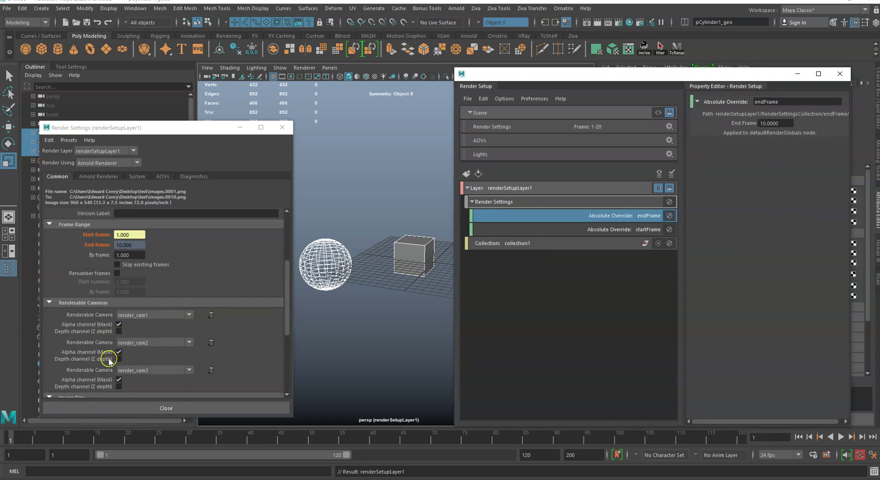
# Add renderable layer overrides for render_cam1, render_cam2 and render_cam3.
pyautogui.rightClick(87, 316)
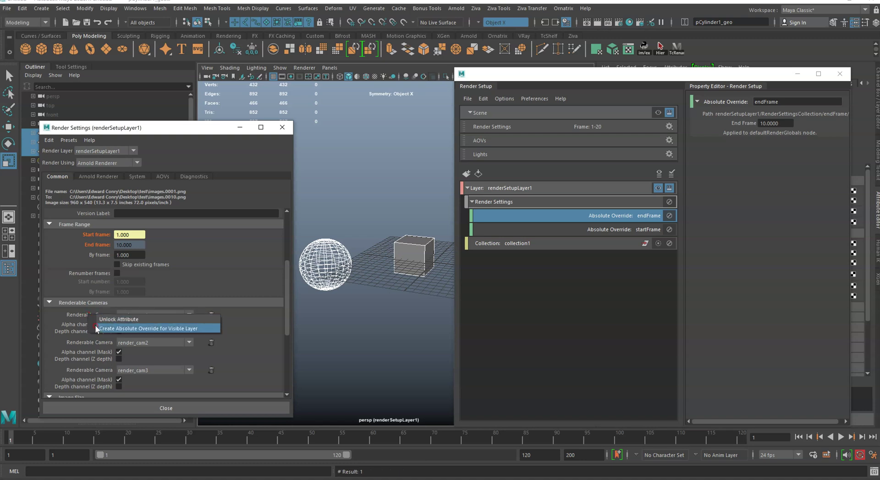
pyautogui.click(97, 328)
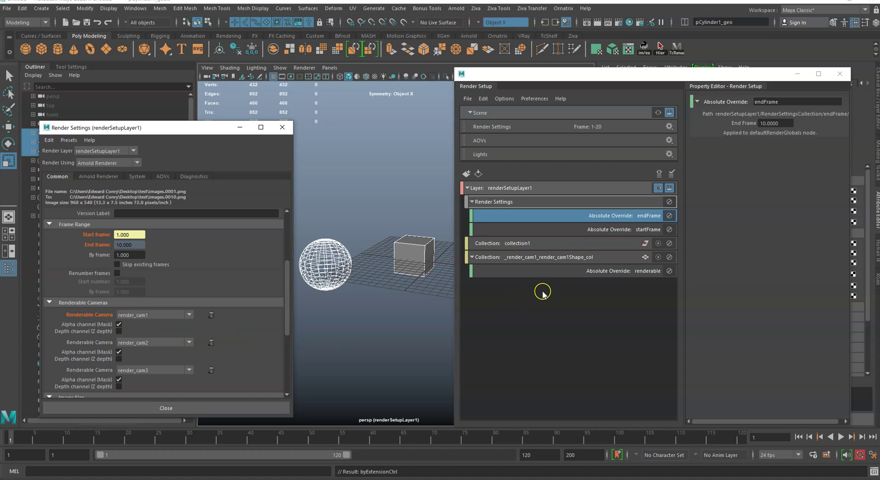
pyautogui.click(561, 258)
pyautogui.click(562, 271)
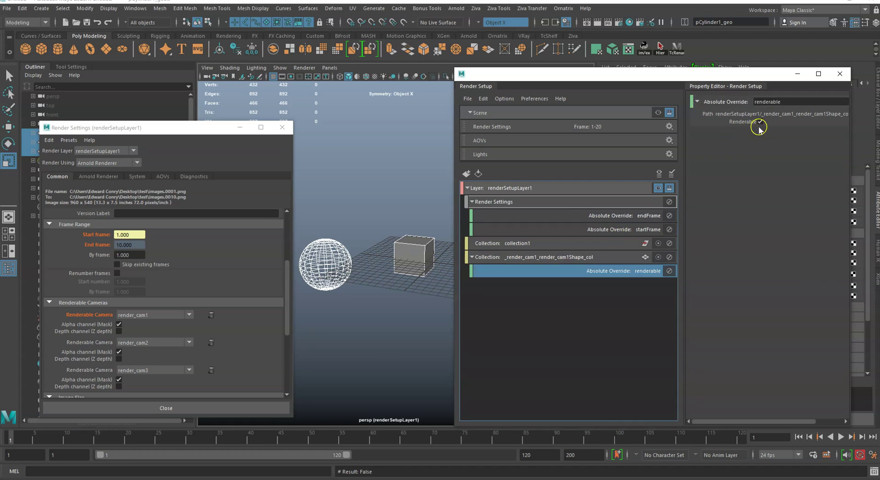
pyautogui.rightClick(85, 343)
pyautogui.click(97, 355)
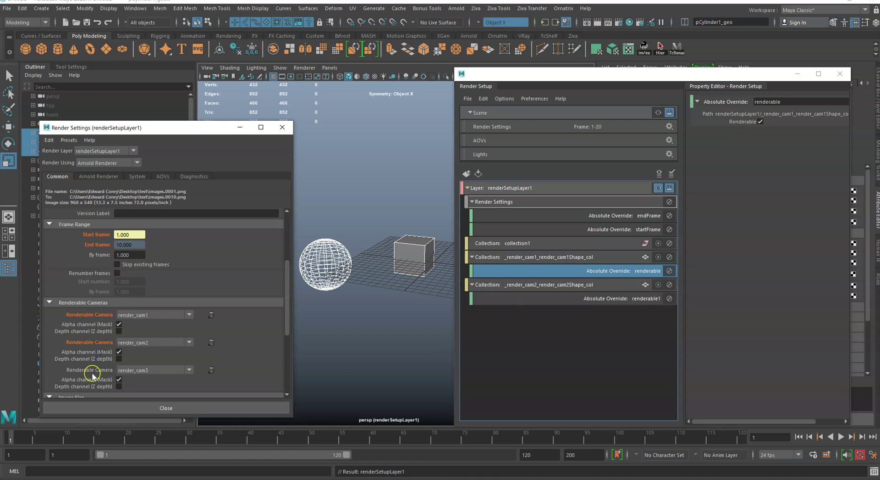
pyautogui.rightClick(90, 371)
pyautogui.click(101, 383)
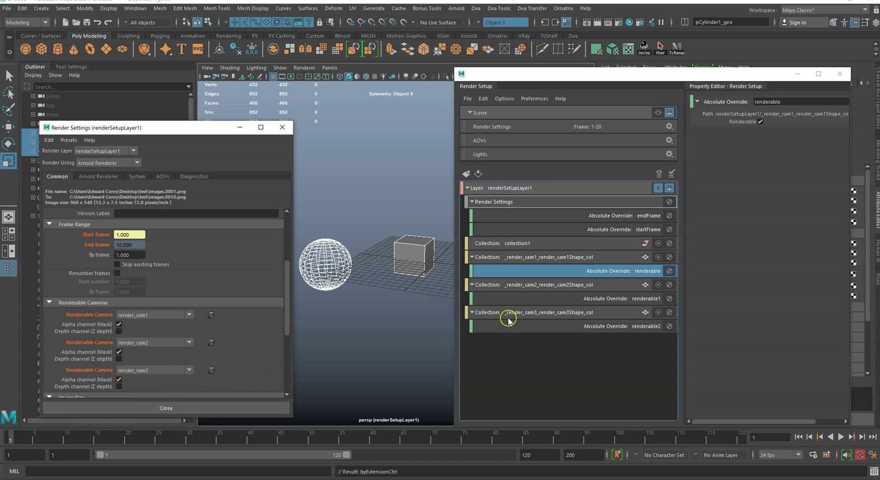
# Turn off Renderable in the render_cam2 and render_cam3 overrides.
pyautogui.click(534, 284)
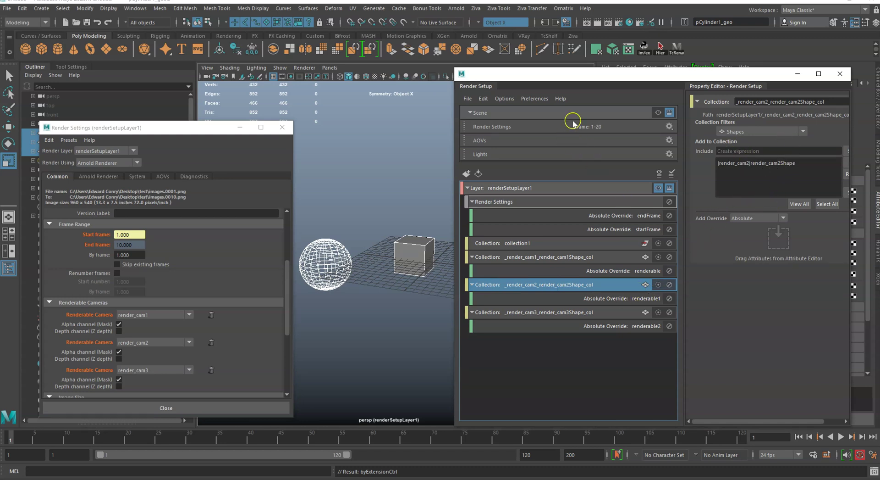
pyautogui.click(572, 297)
pyautogui.click(760, 121)
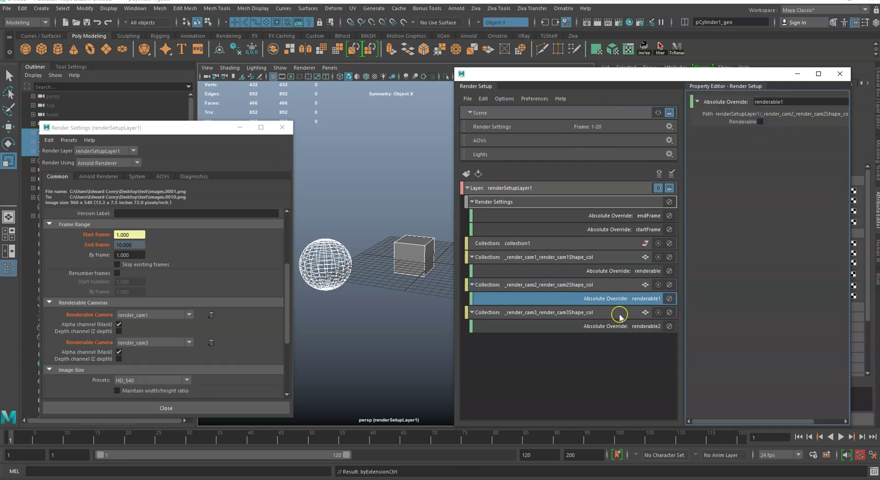
pyautogui.click(596, 326)
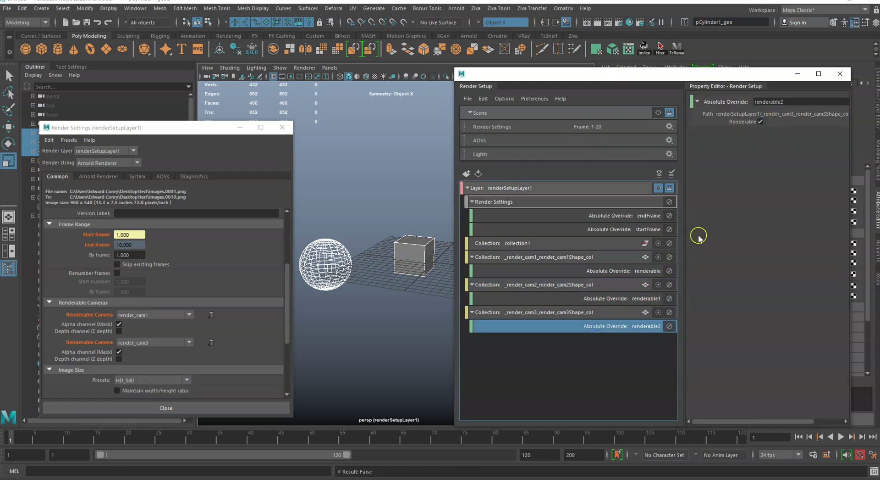
pyautogui.click(761, 121)
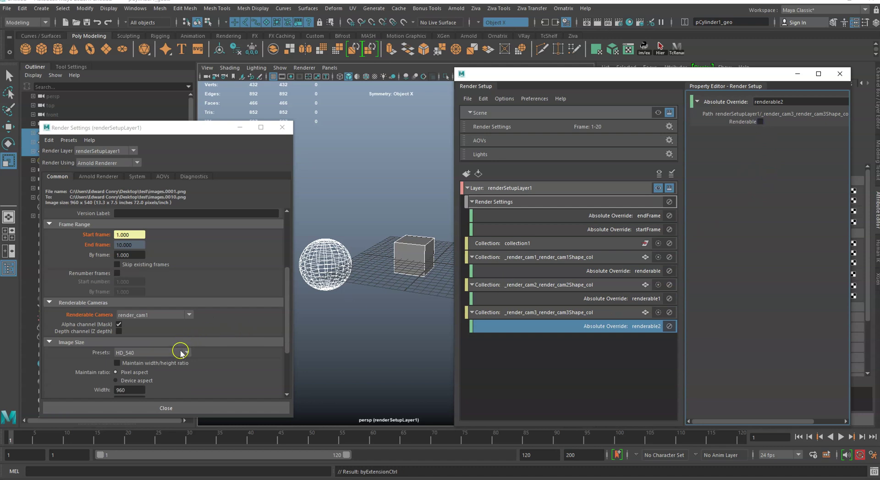
# Browse the Common render settings, checking image width override options without adding one.
pyautogui.scroll(-2, 181, 353)
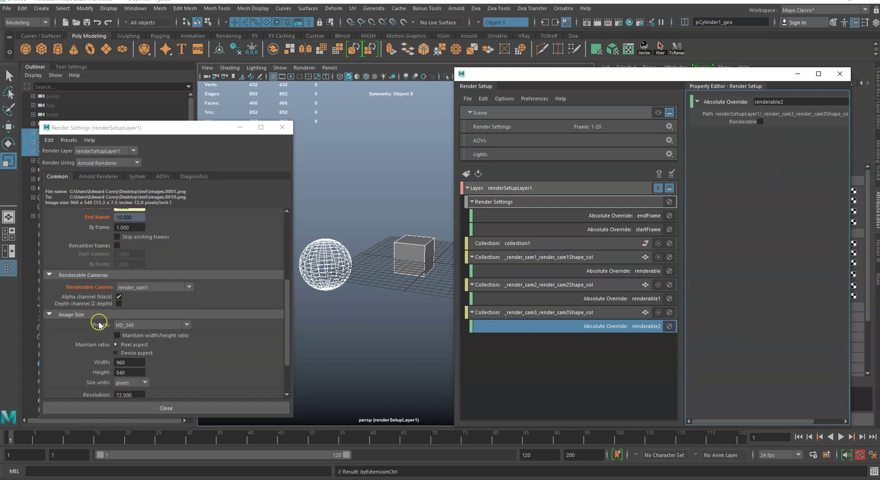
pyautogui.click(99, 325)
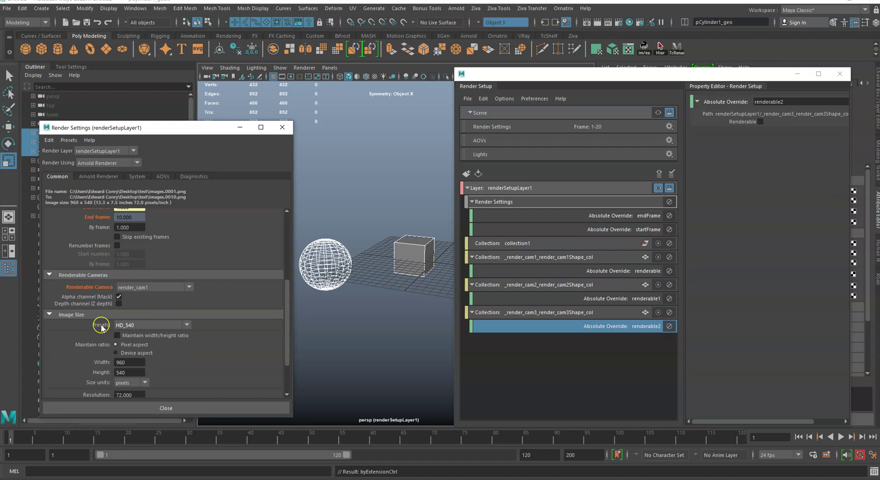
pyautogui.click(185, 347)
pyautogui.click(97, 348)
pyautogui.rightClick(105, 366)
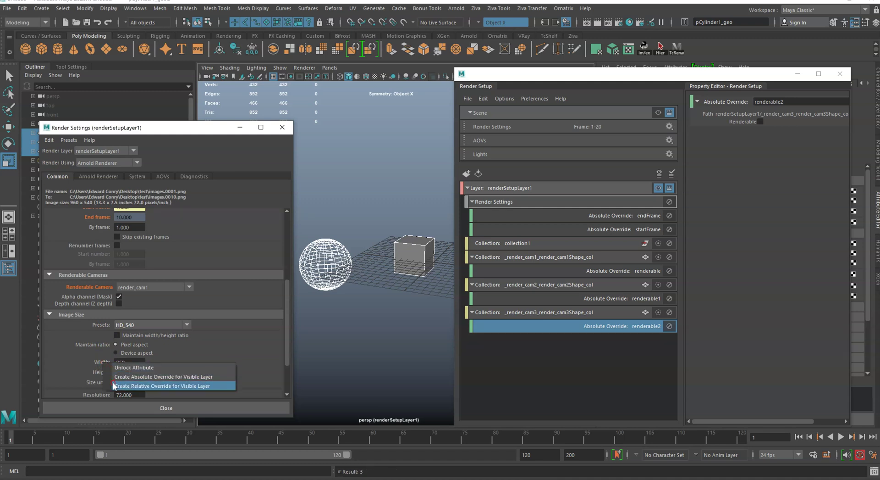
pyautogui.click(103, 372)
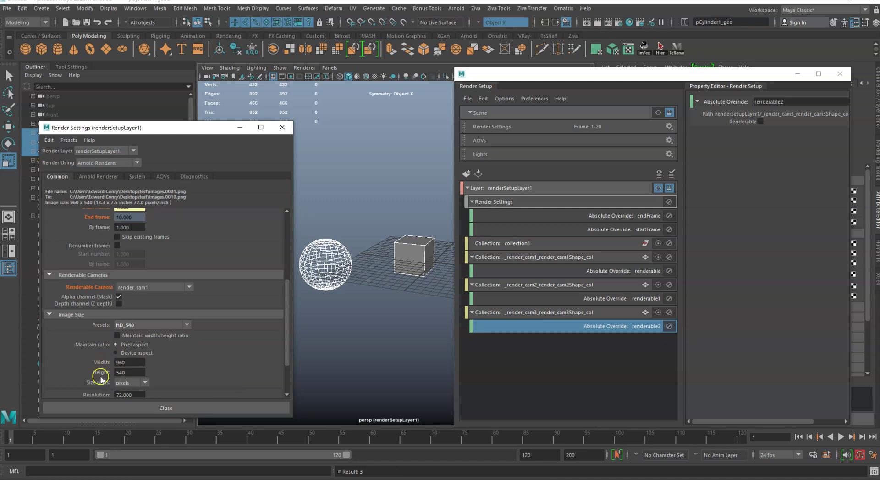
pyautogui.scroll(-1, 100, 372)
pyautogui.scroll(-1, 99, 372)
pyautogui.scroll(6, 102, 329)
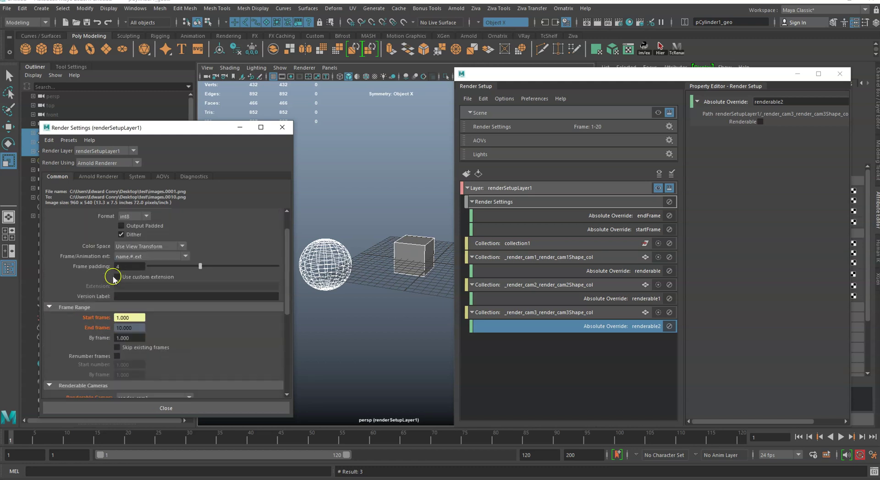
# Add an absolute layer override to Arnold's Ray Depth Transmission.
pyautogui.click(88, 177)
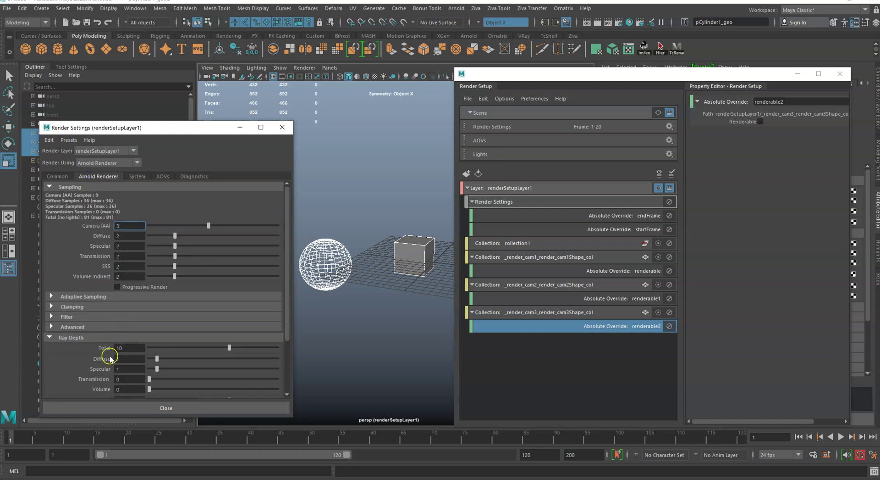
pyautogui.rightClick(101, 380)
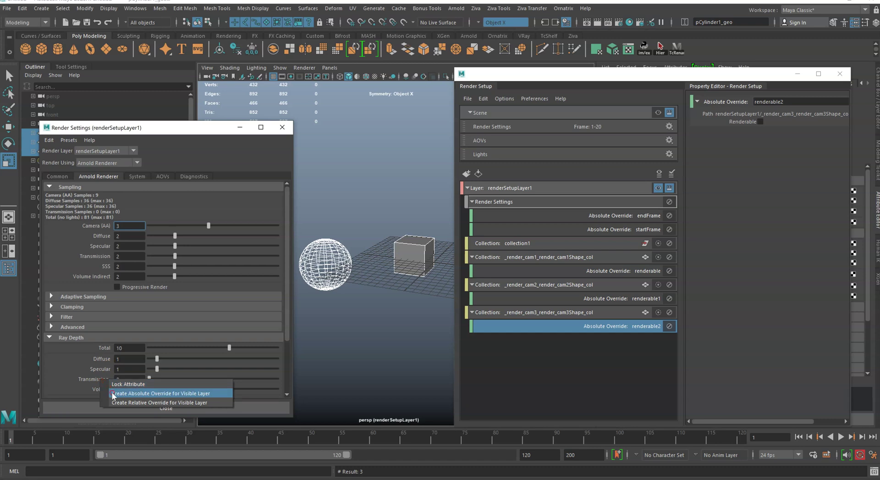
pyautogui.click(113, 393)
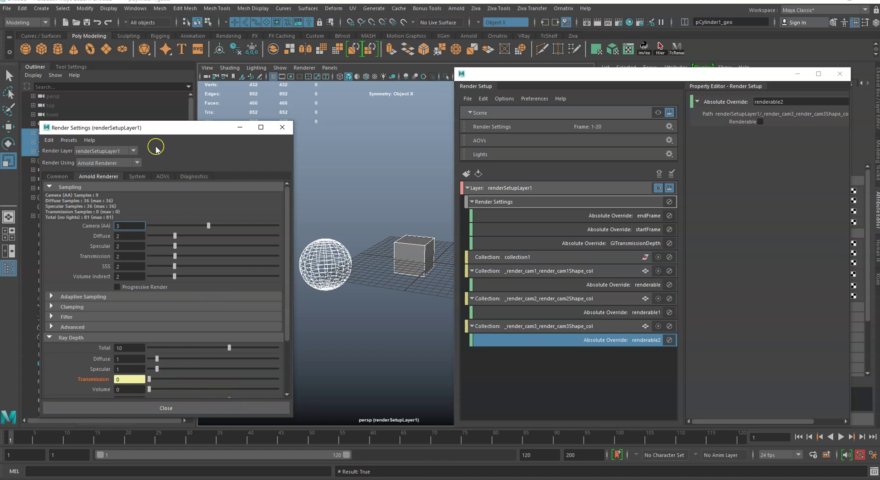
pyautogui.moveTo(154, 131); pyautogui.dragTo(267, 129)
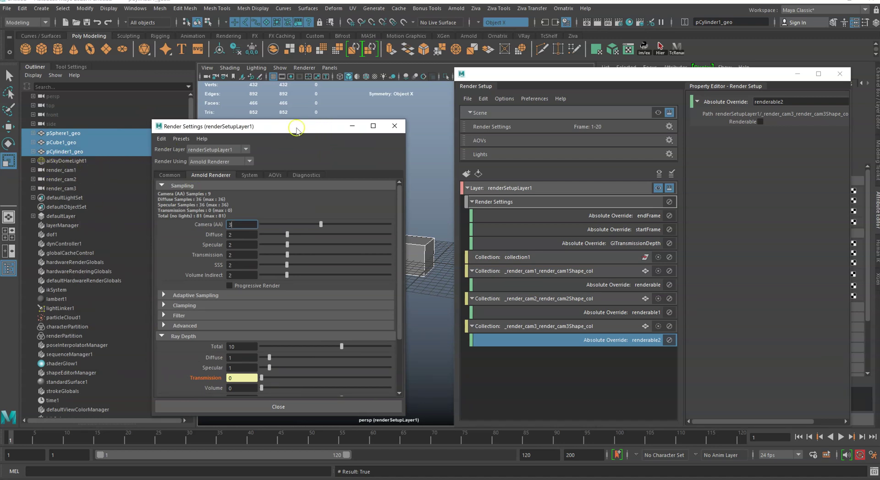
pyautogui.moveTo(295, 130); pyautogui.dragTo(238, 131)
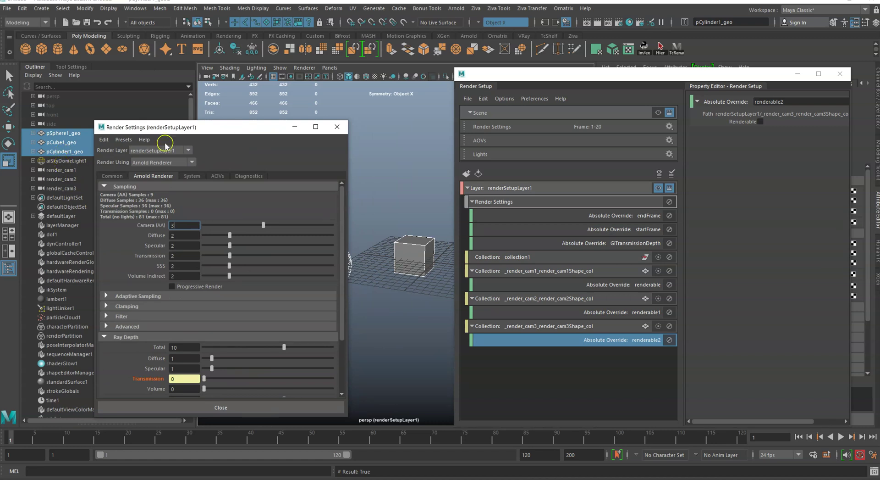
pyautogui.moveTo(232, 130); pyautogui.dragTo(227, 132)
pyautogui.moveTo(63, 165); pyautogui.dragTo(64, 168, button='middle')
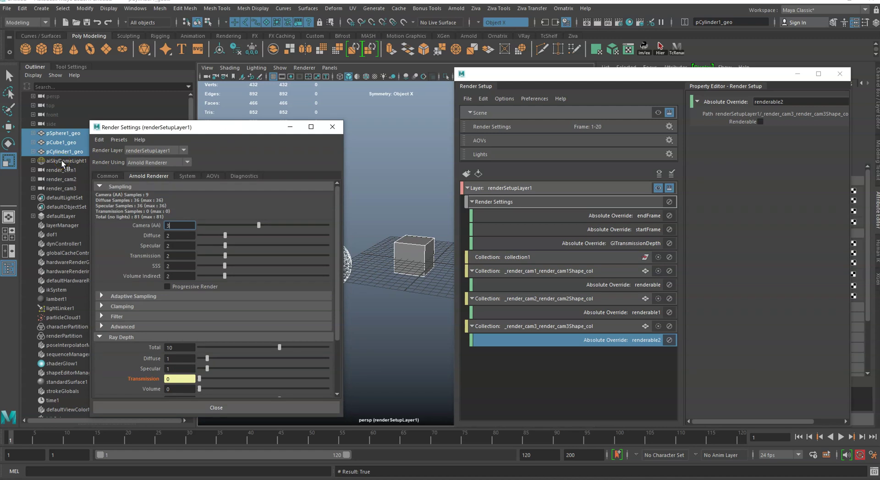
pyautogui.moveTo(62, 160); pyautogui.dragTo(149, 237, button='middle')
pyautogui.moveTo(225, 125); pyautogui.dragTo(176, 115)
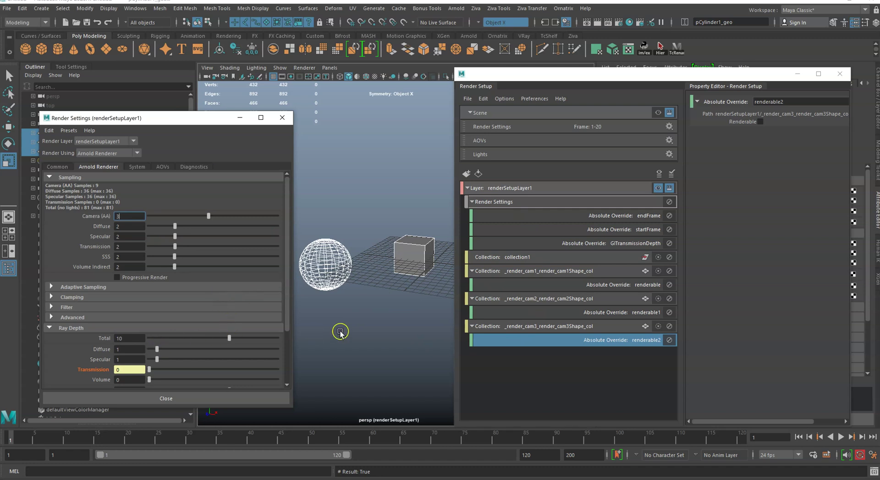
# Add an absolute override on renderSetupLayer1's File name prefix (imageFilePrefix), then move Explorer aside.
pyautogui.click(57, 167)
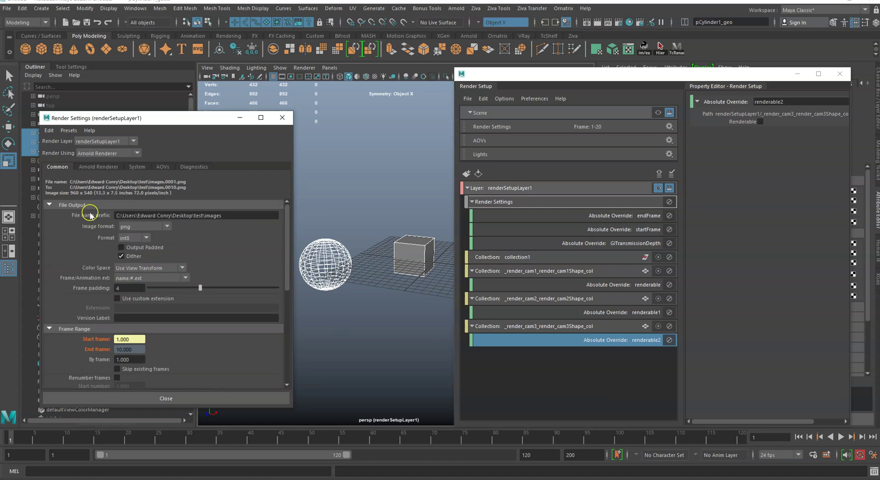
pyautogui.rightClick(89, 218)
pyautogui.click(99, 230)
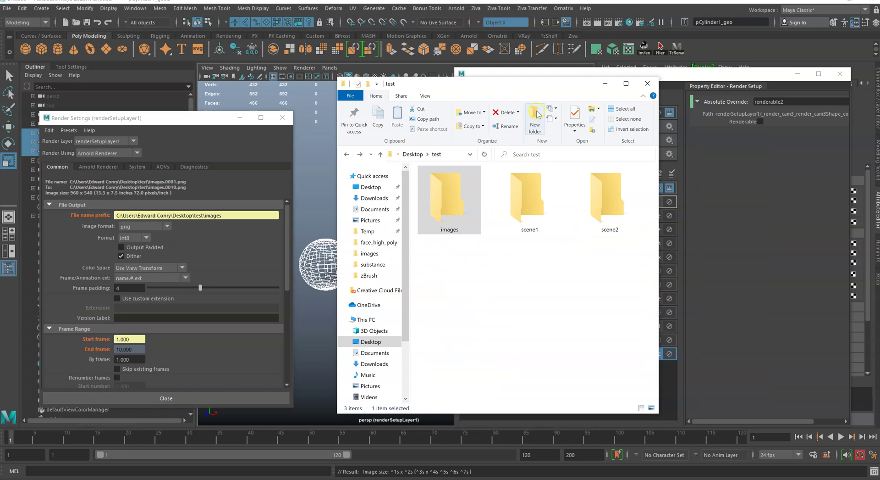
pyautogui.moveTo(507, 84); pyautogui.dragTo(879, 122)
pyautogui.click(780, 216)
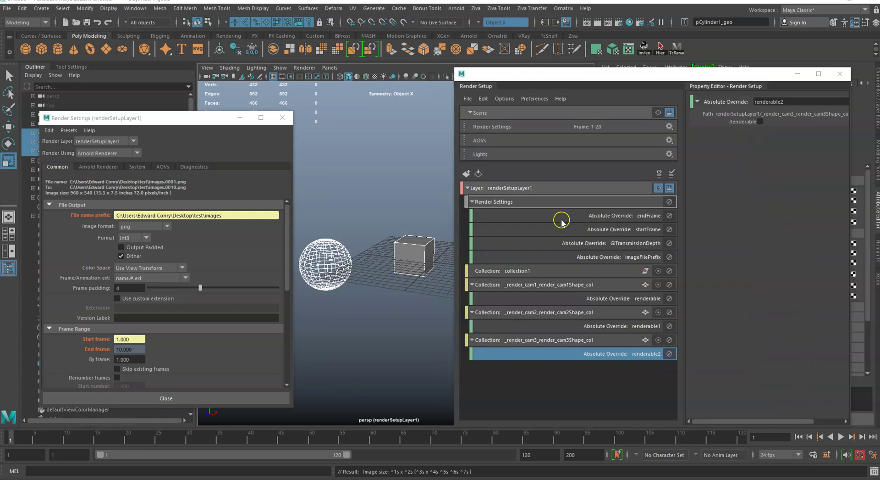
# Collapse the render_cam1–3 collections and renderSetupLayer1, then try copying and pasting the layer.
pyautogui.click(470, 285)
pyautogui.click(472, 299)
pyautogui.click(473, 313)
pyautogui.click(480, 188)
pyautogui.click(484, 98)
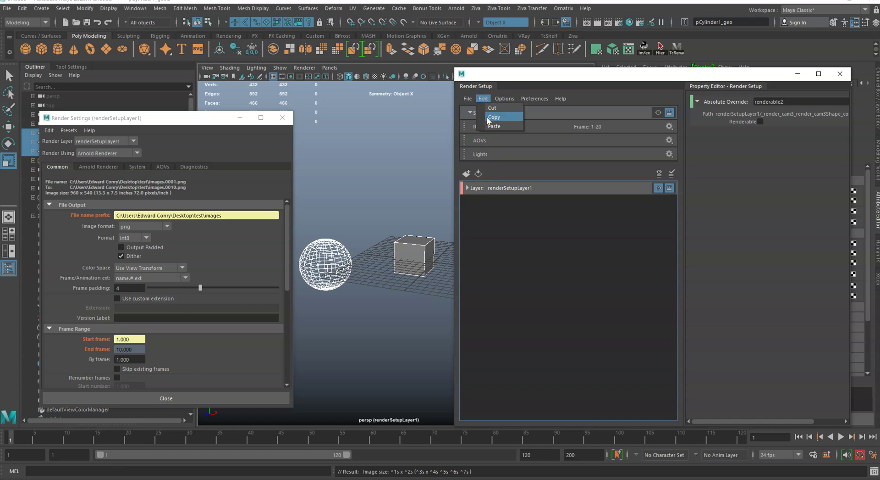
pyautogui.click(489, 118)
pyautogui.click(483, 98)
pyautogui.click(494, 126)
# Copy renderSetupLayer1, paste it as renderSetupLayer2, and expand the new layer.
pyautogui.click(490, 196)
pyautogui.click(483, 98)
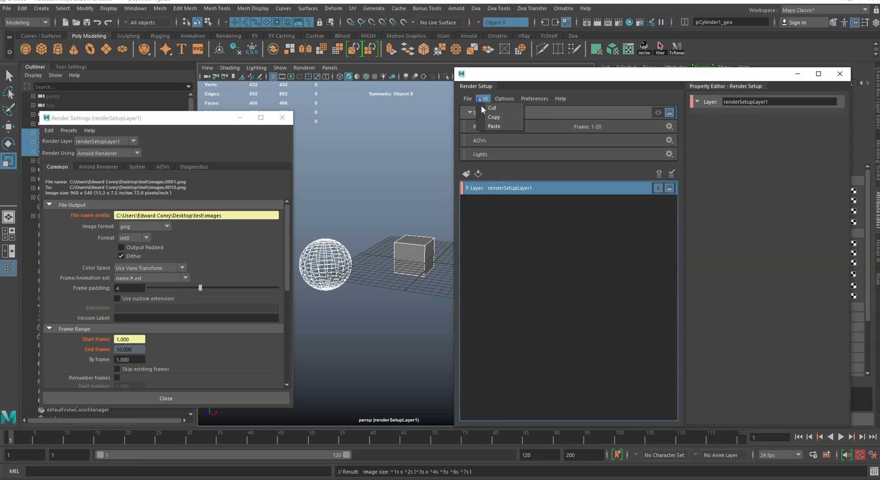
pyautogui.click(485, 120)
pyautogui.click(483, 97)
pyautogui.click(494, 126)
pyautogui.click(484, 192)
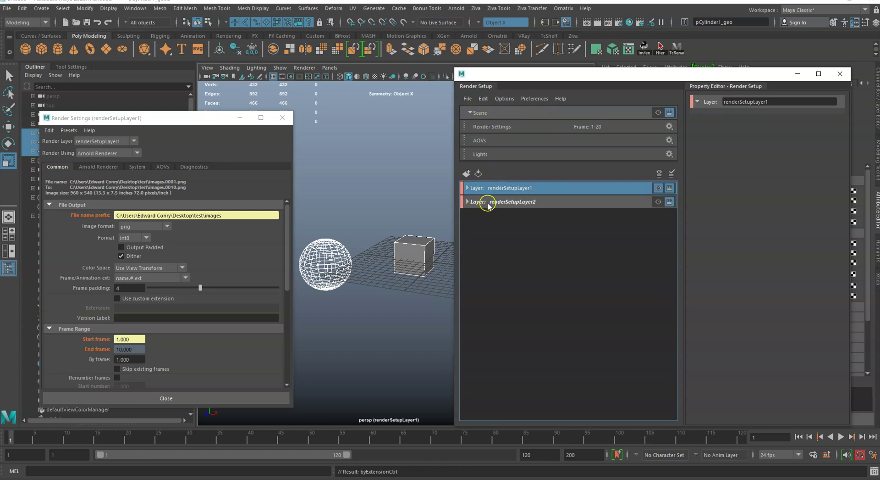
pyautogui.click(487, 202)
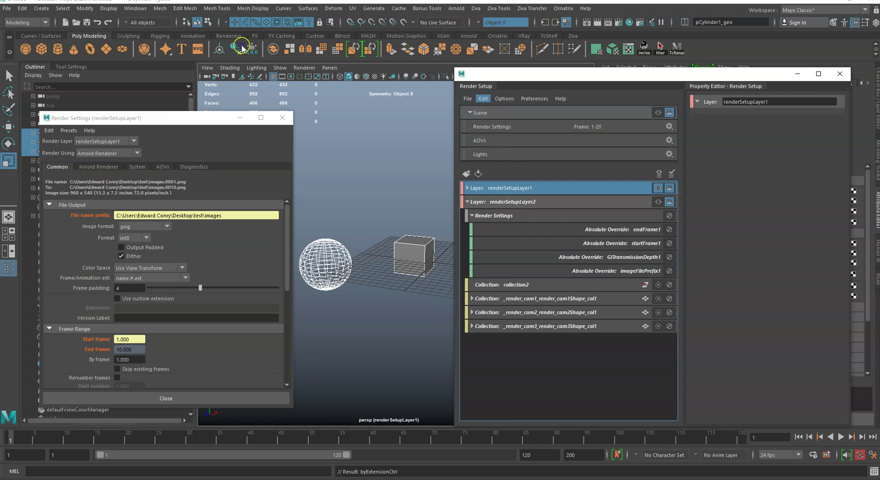
# Set renderSetupLayer2's endFrame1 override to an End Frame of 20.
pyautogui.click(485, 99)
pyautogui.click(514, 100)
pyautogui.click(527, 81)
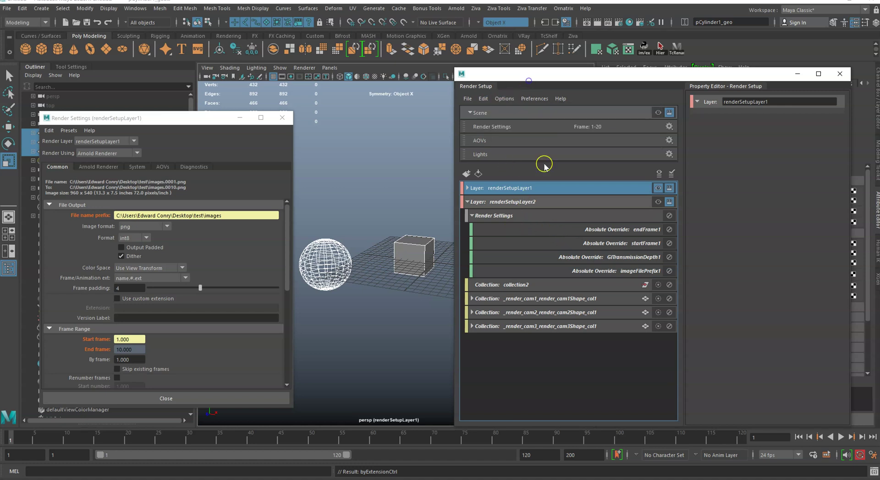
pyautogui.click(608, 229)
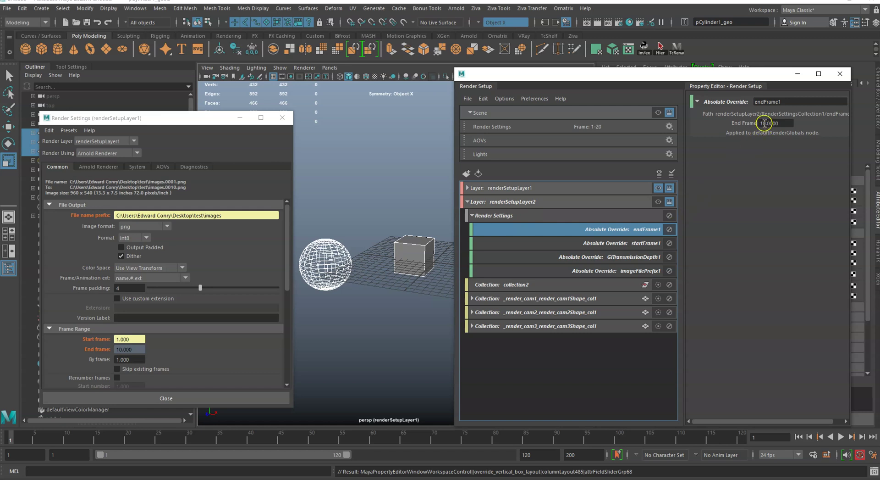
pyautogui.click(763, 122)
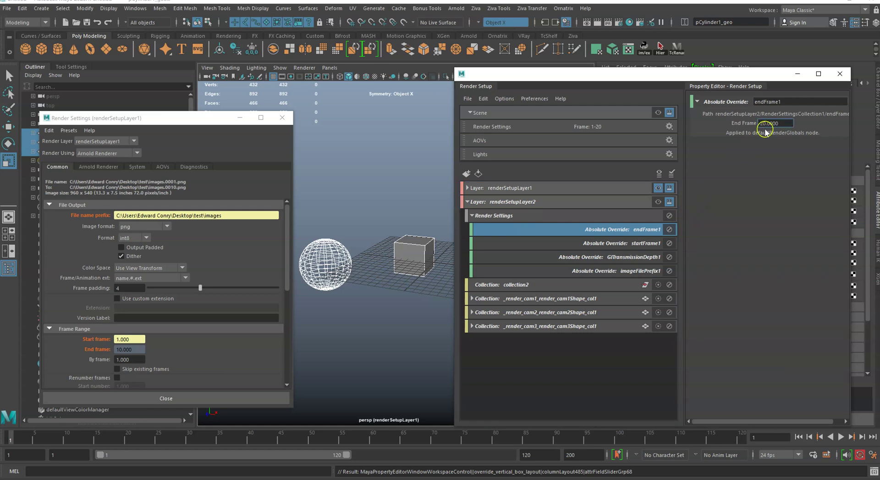
pyautogui.press('Return')
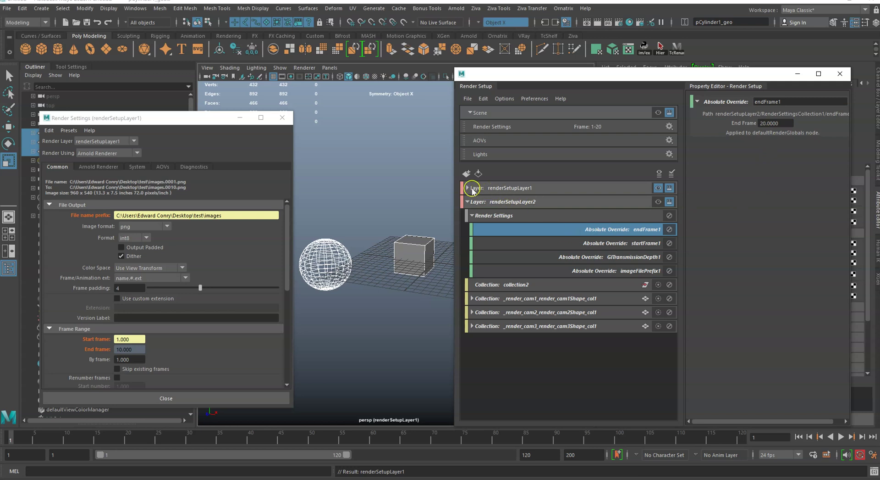
# Check that renderSetupLayer1's startFrame and endFrame overrides are unchanged, with endFrame still 10.
pyautogui.click(471, 188)
pyautogui.click(648, 229)
pyautogui.click(642, 215)
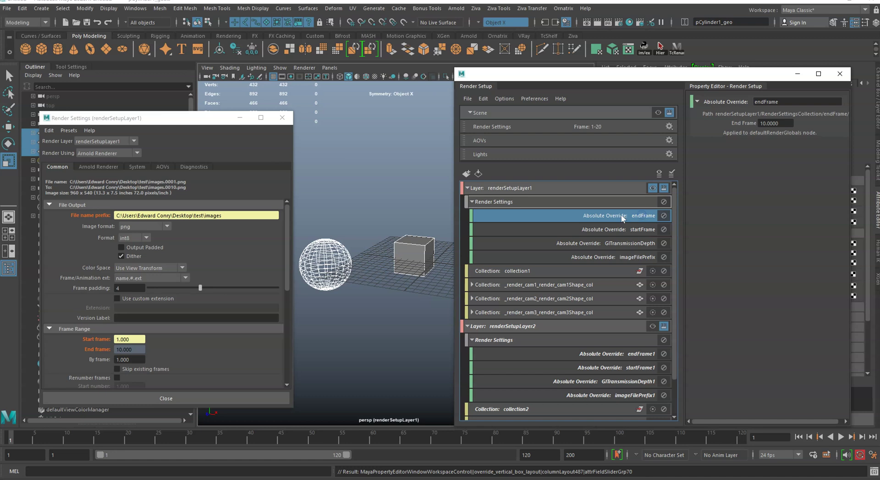
pyautogui.click(468, 188)
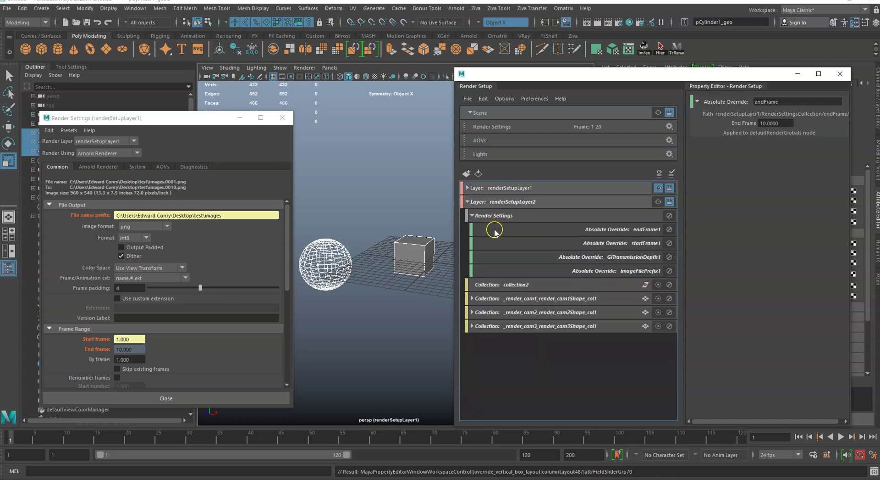
pyautogui.click(468, 188)
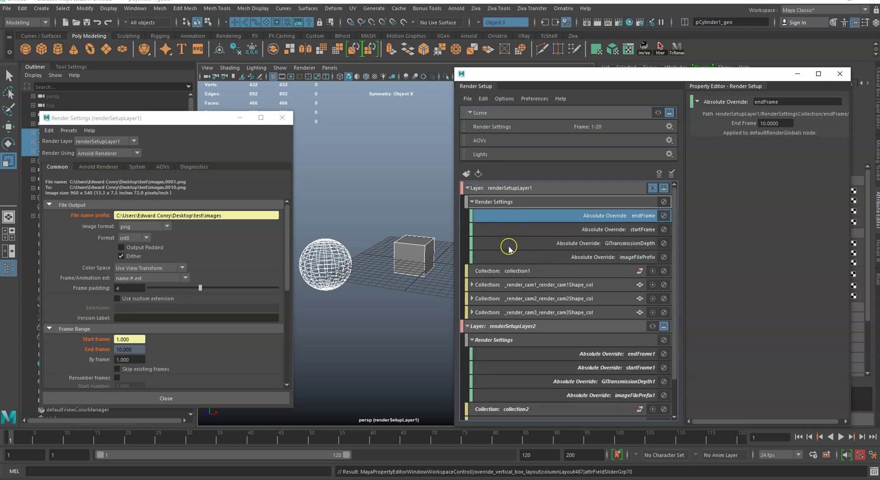
pyautogui.click(515, 270)
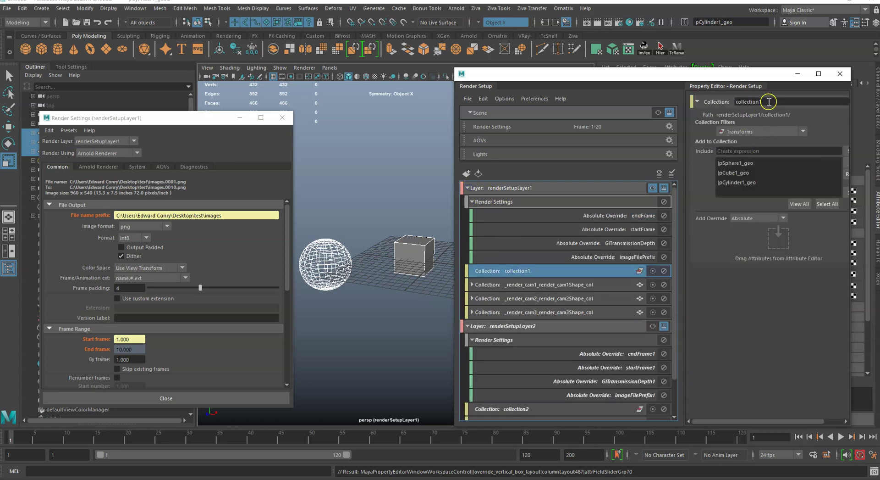
pyautogui.click(537, 286)
pyautogui.click(537, 297)
pyautogui.click(531, 312)
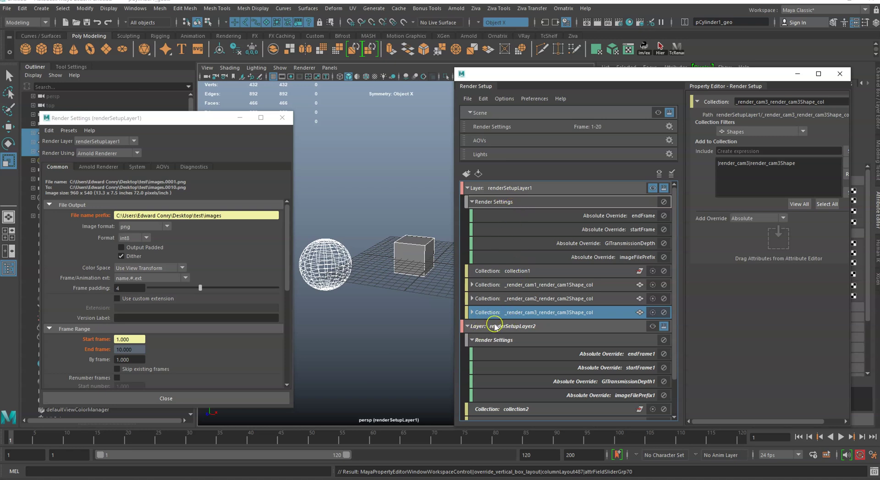
pyautogui.click(412, 265)
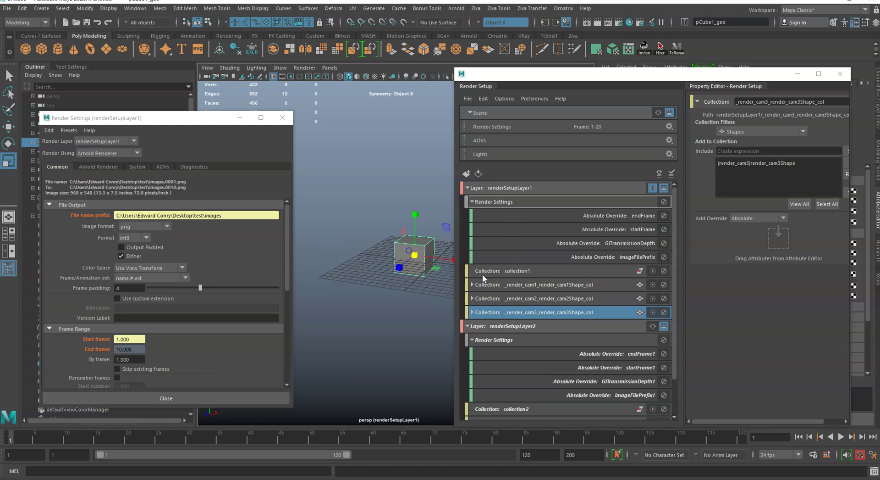
pyautogui.click(472, 202)
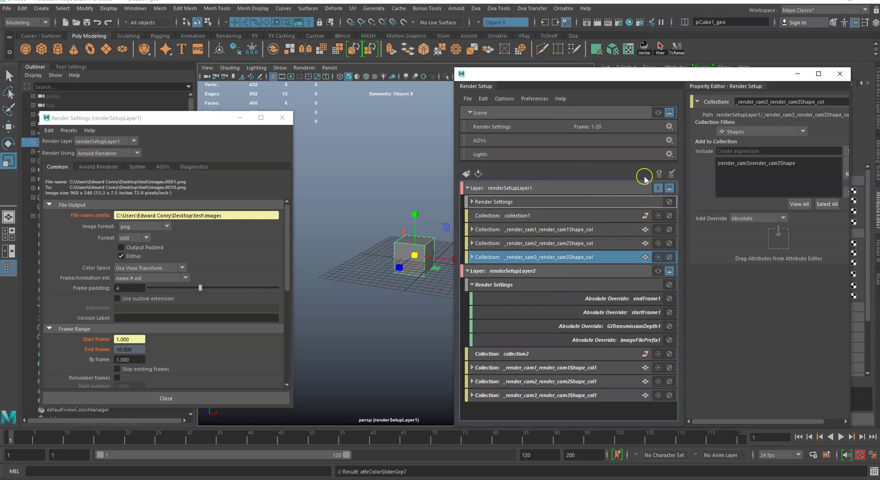
# Move the Render Setup panel off the cube shader's attributes and try a Base Color override.
pyautogui.moveTo(676, 77); pyautogui.dragTo(368, 88)
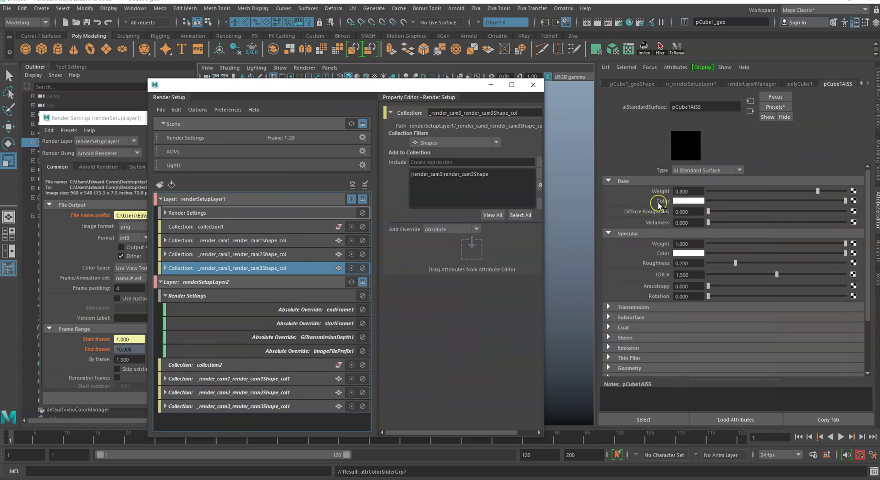
pyautogui.moveTo(393, 84); pyautogui.dragTo(376, 135)
pyautogui.moveTo(367, 101); pyautogui.dragTo(360, 78)
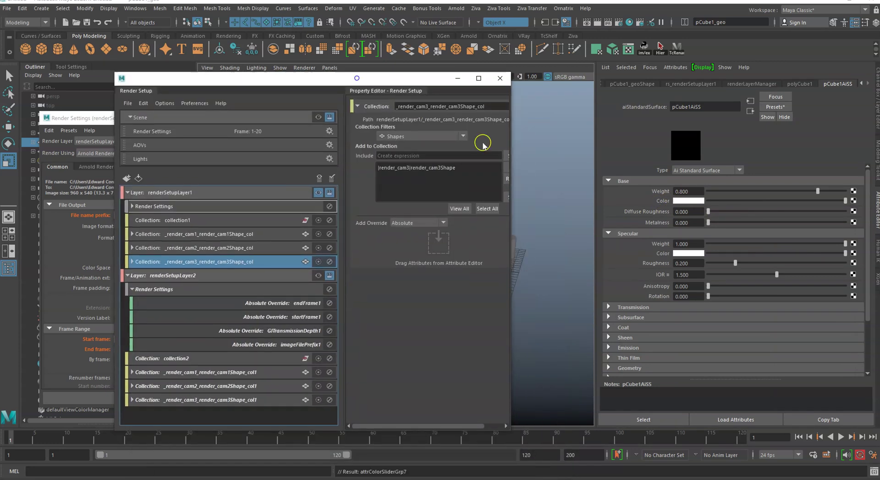
pyautogui.rightClick(664, 200)
pyautogui.click(682, 261)
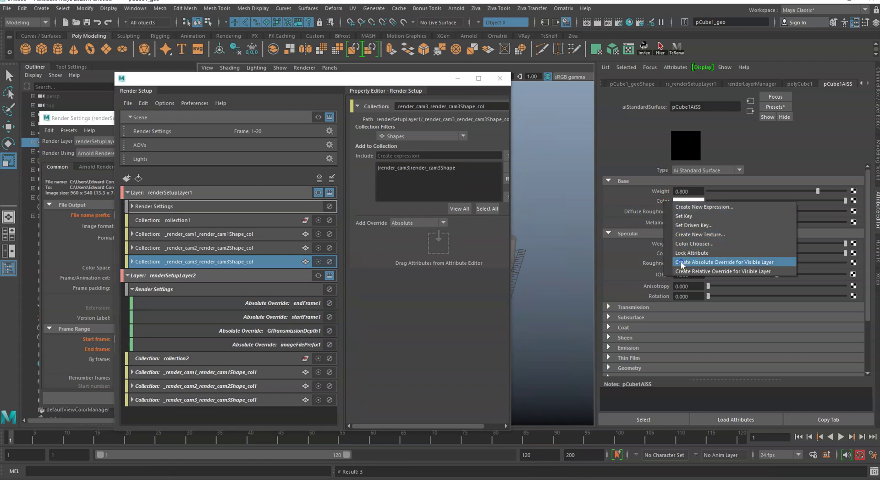
# With renderSetupLayer1 selected, add an absolute Base Color override, creating pCube1AiSS_col with baseColor1.
pyautogui.click(208, 192)
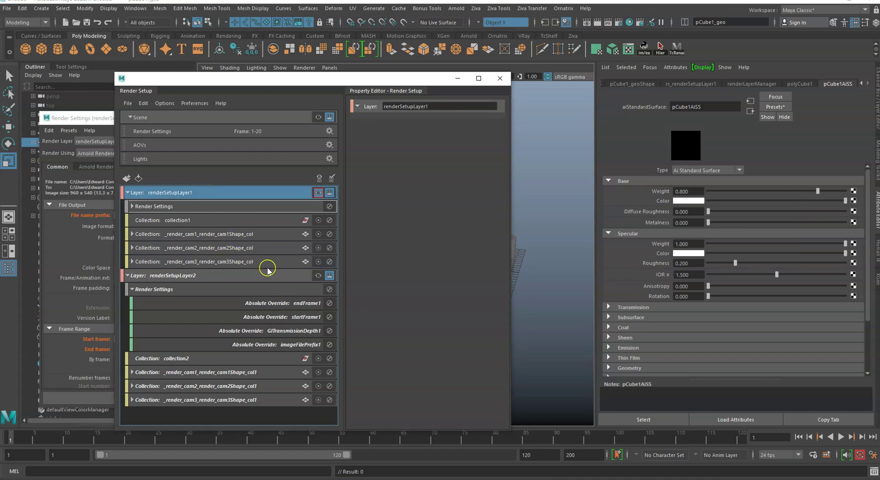
pyautogui.rightClick(660, 201)
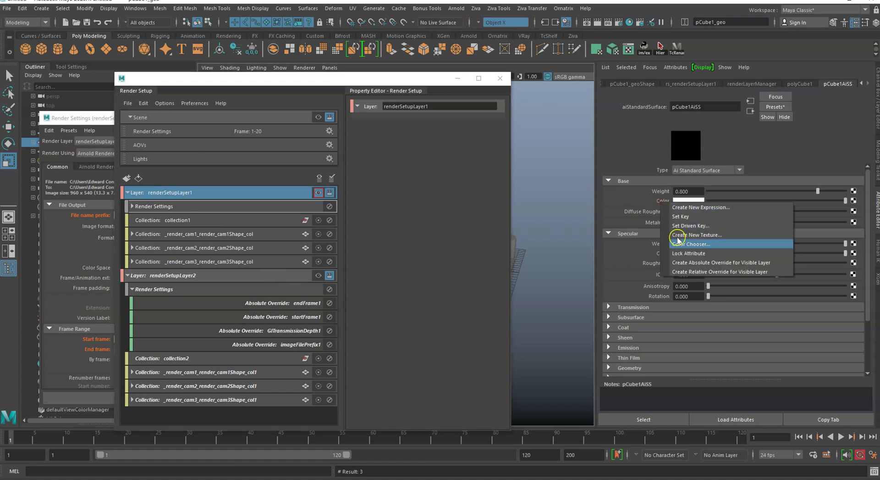
pyautogui.click(678, 262)
pyautogui.click(259, 288)
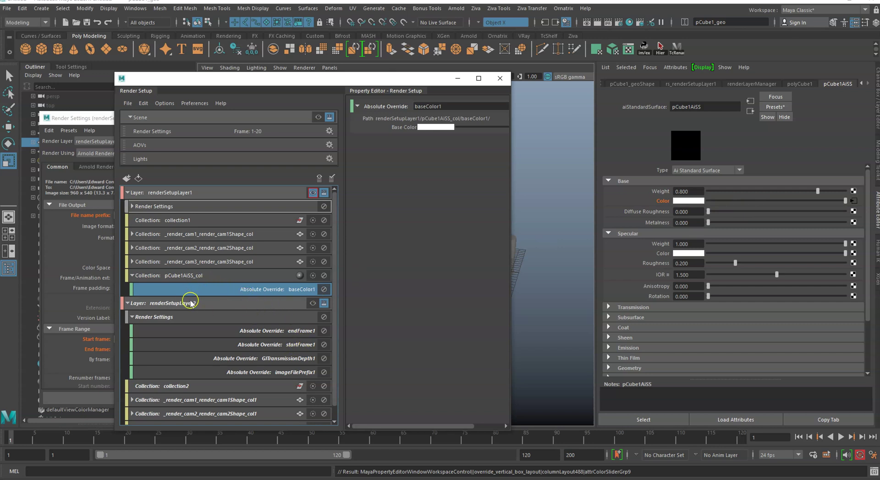
# Delete the old renderSetupLayer2.
pyautogui.click(154, 303)
pyautogui.rightClick(155, 303)
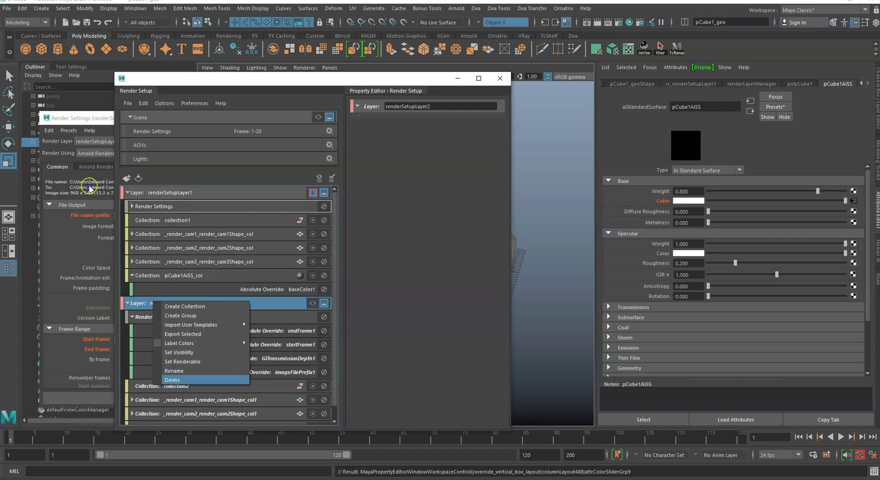
pyautogui.click(173, 379)
# Copy renderSetupLayer1 and paste it as a new renderSetupLayer2 with the baseColor override.
pyautogui.click(169, 194)
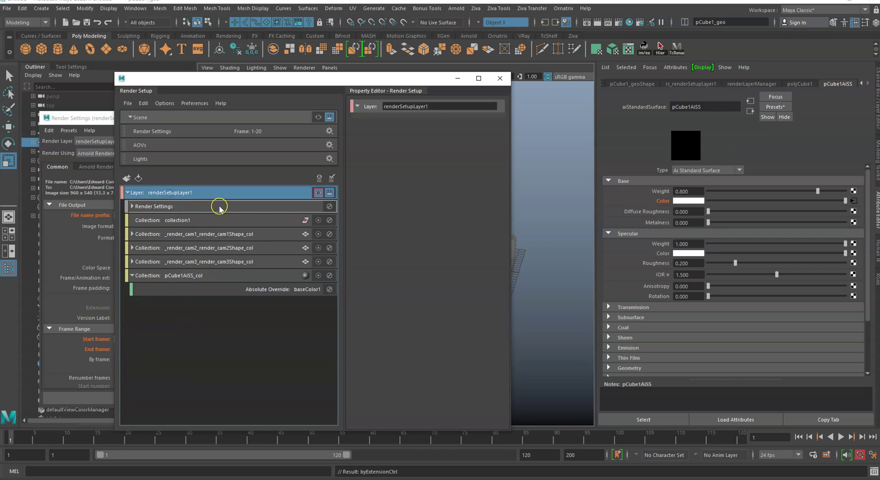
pyautogui.click(143, 103)
pyautogui.click(156, 121)
pyautogui.click(142, 103)
pyautogui.click(153, 131)
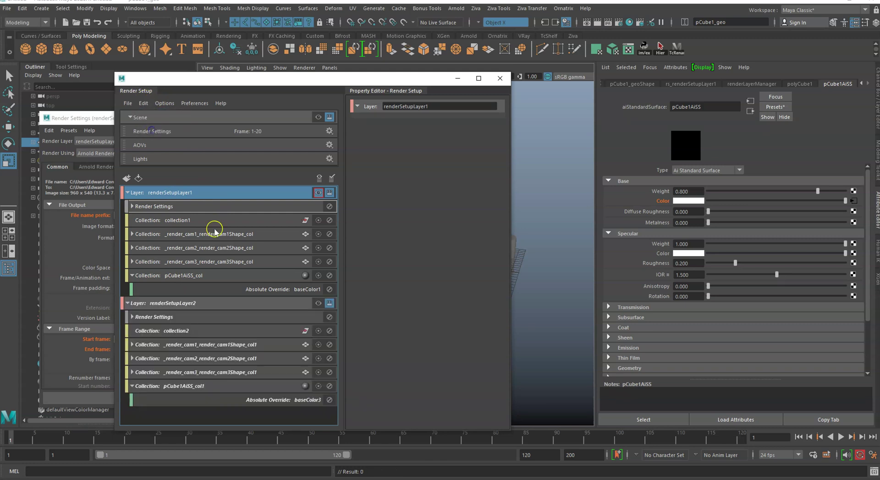
pyautogui.click(189, 304)
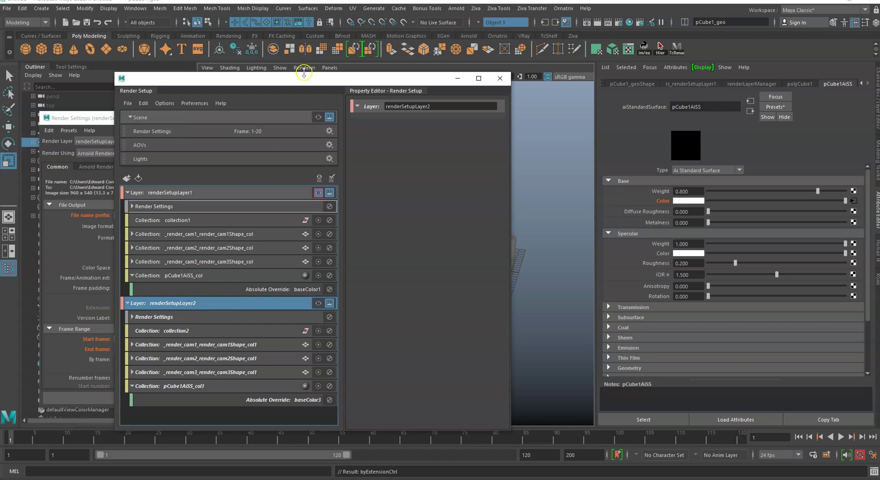
pyautogui.moveTo(300, 82); pyautogui.dragTo(689, 78)
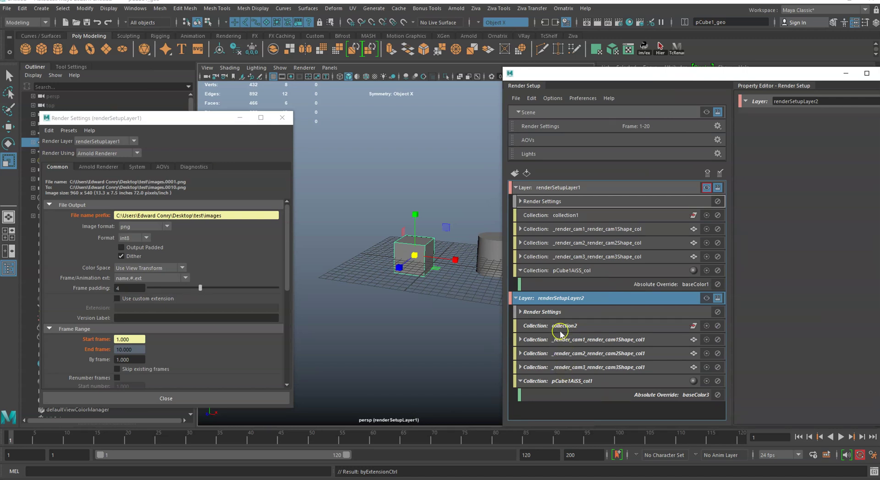
# Set renderSetupLayer2's frame range overrides to start frame 10 and end frame 15.
pyautogui.click(579, 382)
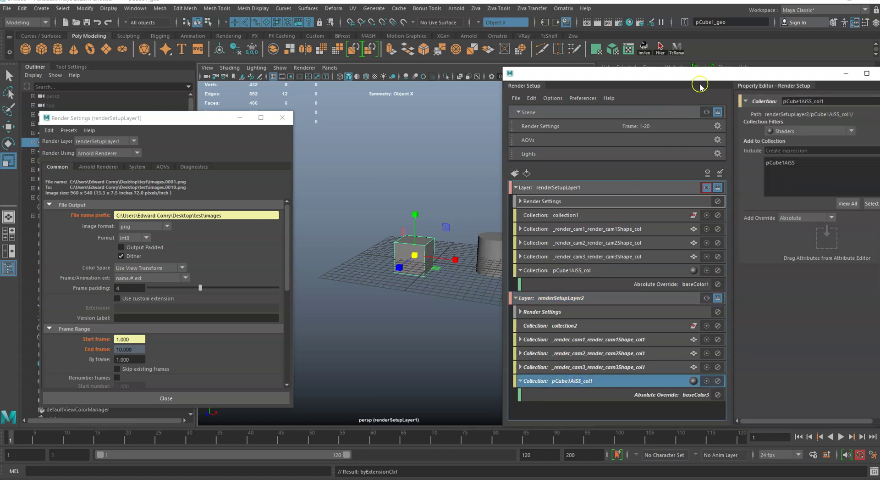
pyautogui.moveTo(695, 69); pyautogui.dragTo(609, 74)
pyautogui.click(436, 309)
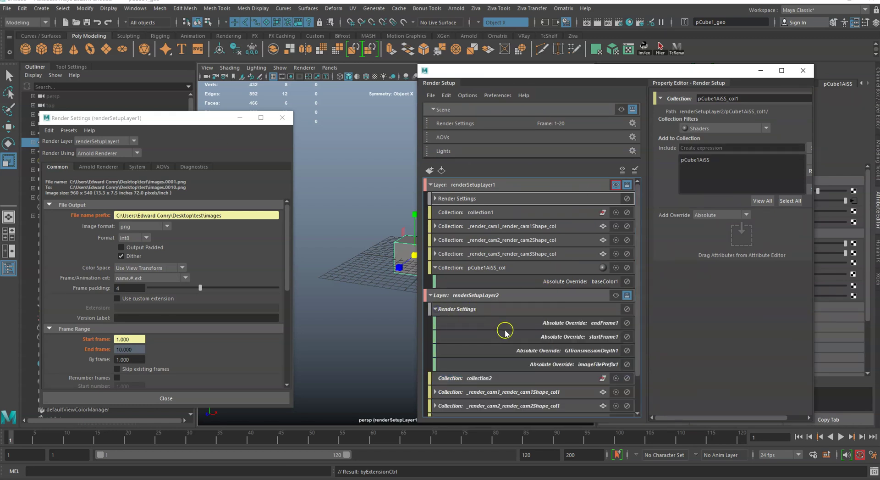
pyautogui.click(582, 323)
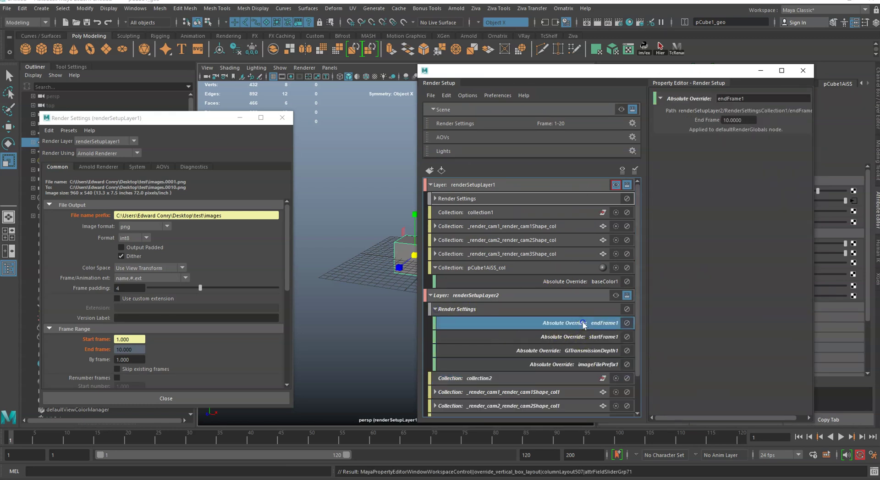
pyautogui.click(726, 119)
pyautogui.press('BackSpace')
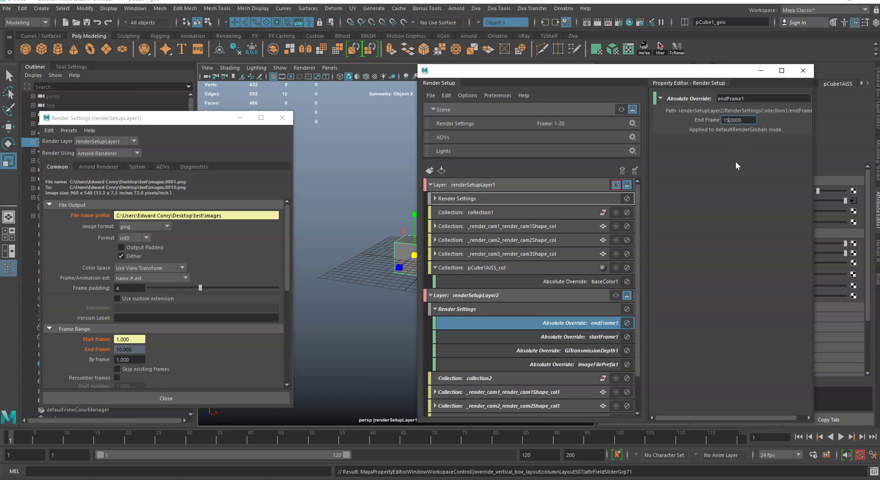
pyautogui.press('Return')
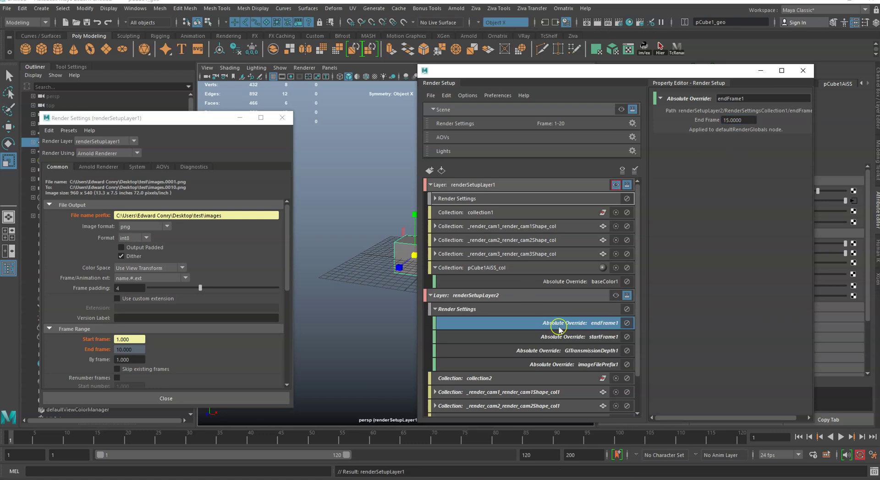
pyautogui.click(566, 336)
pyautogui.click(725, 120)
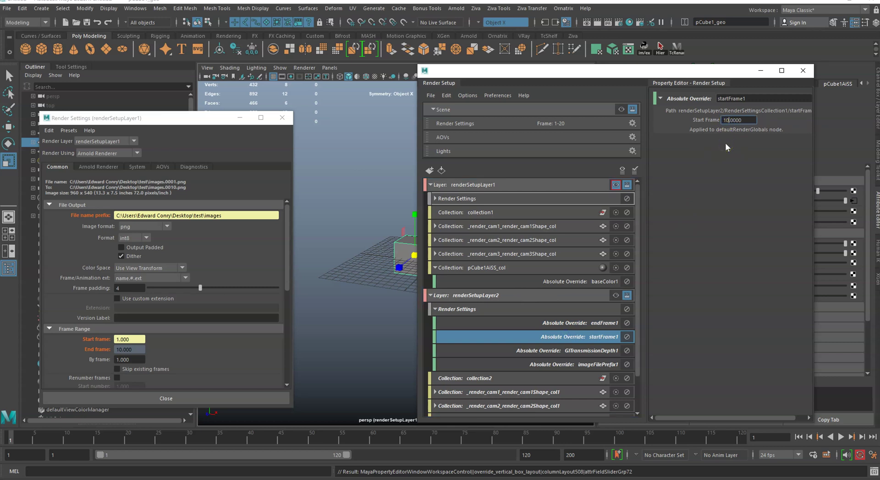
pyautogui.press('Return')
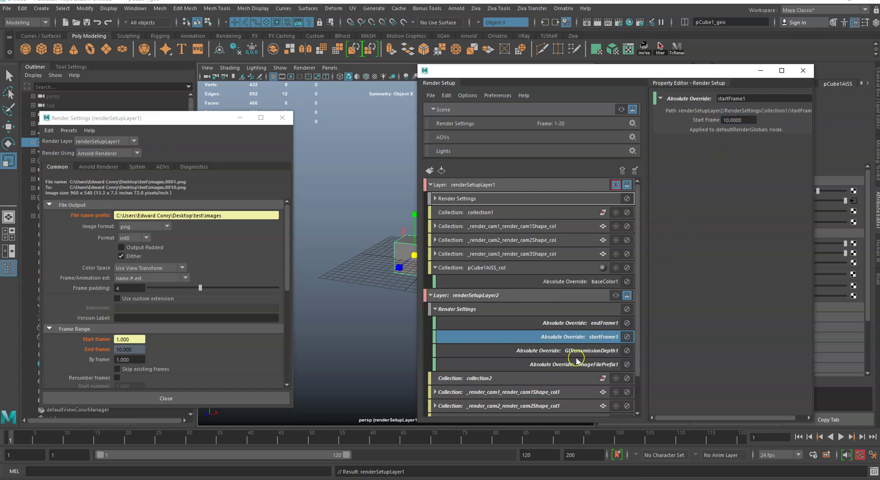
# Set layer2's GITransmissionDepth1 override to a transmission depth of 10.
pyautogui.click(581, 352)
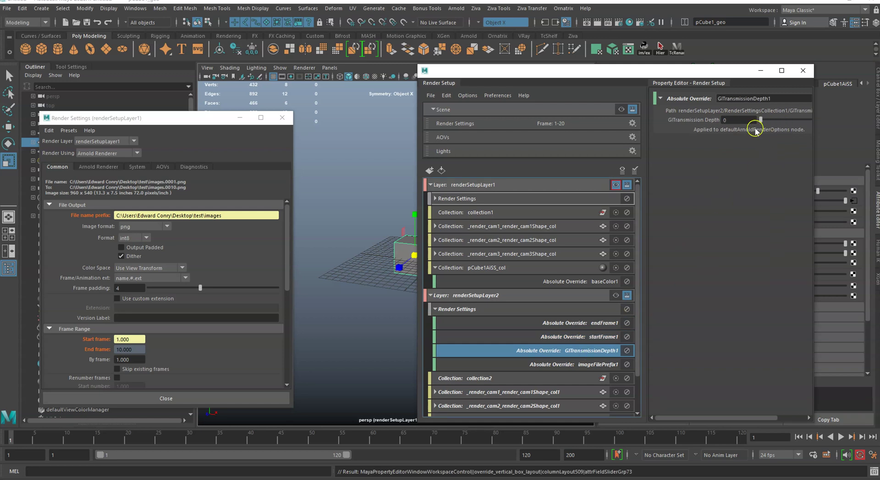
pyautogui.moveTo(654, 76); pyautogui.dragTo(588, 74)
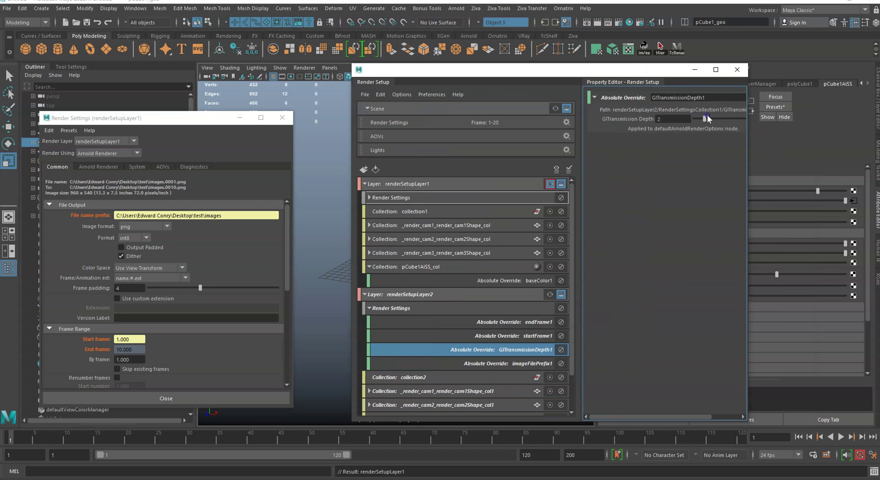
pyautogui.doubleClick(660, 119)
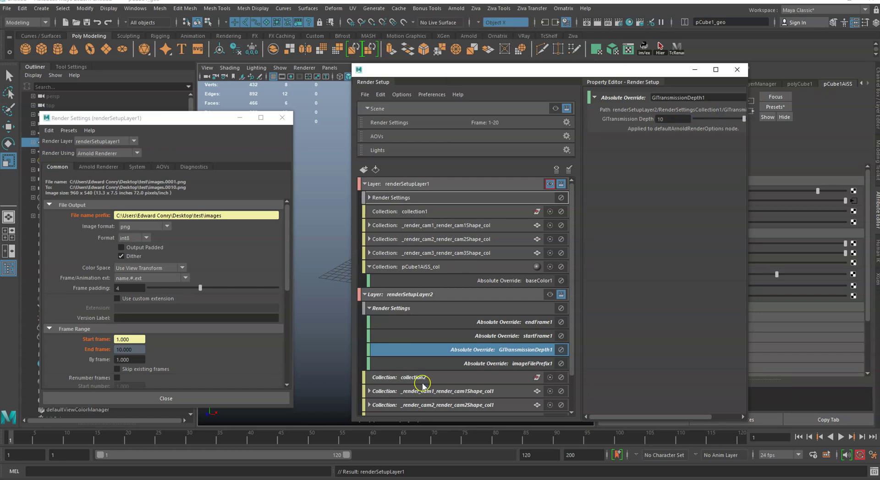
pyautogui.click(495, 367)
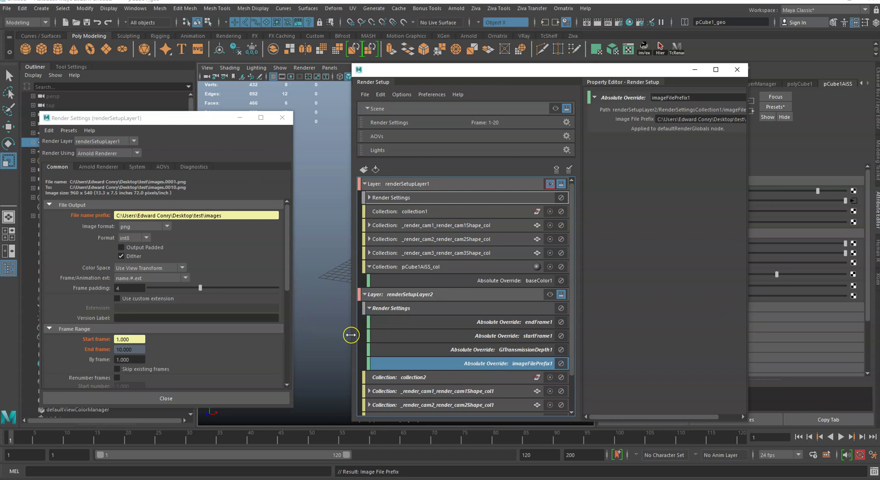
# Widen Render Setup and paste a path into imageFilePrefix1 that points to the test folder's scene1.
pyautogui.moveTo(349, 335); pyautogui.dragTo(188, 293)
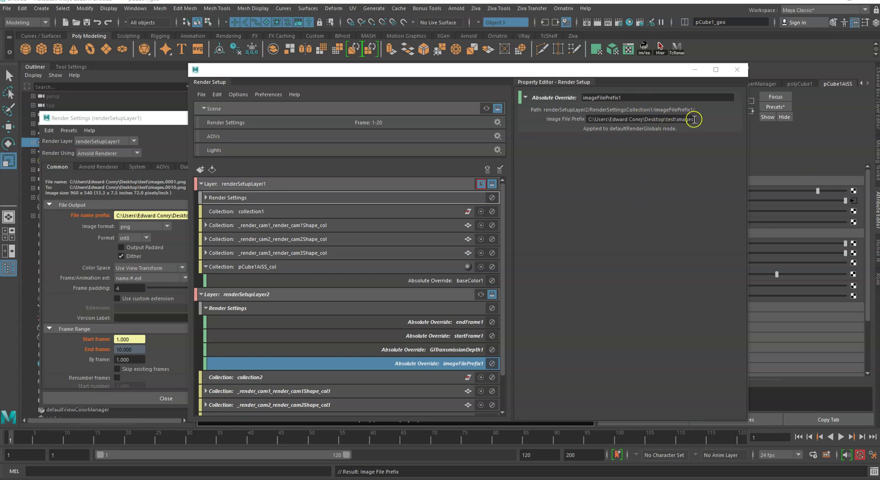
pyautogui.moveTo(695, 120); pyautogui.dragTo(541, 118)
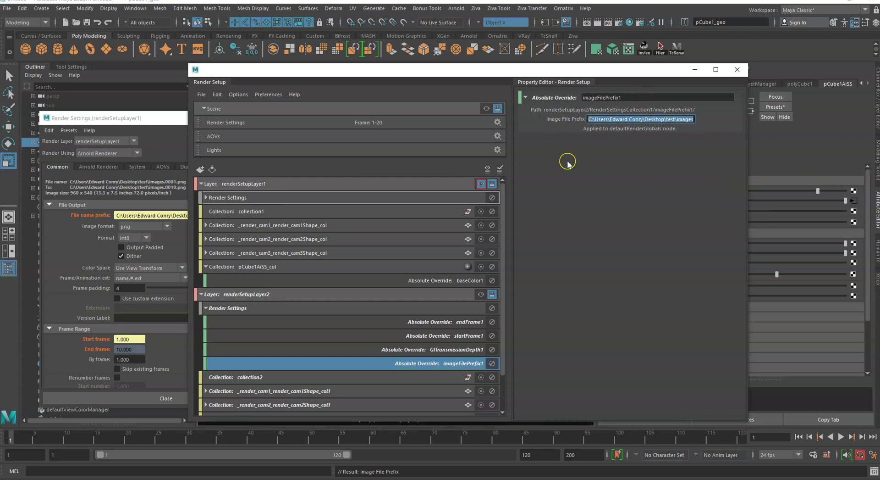
pyautogui.hotkey('ctrl', 'v')
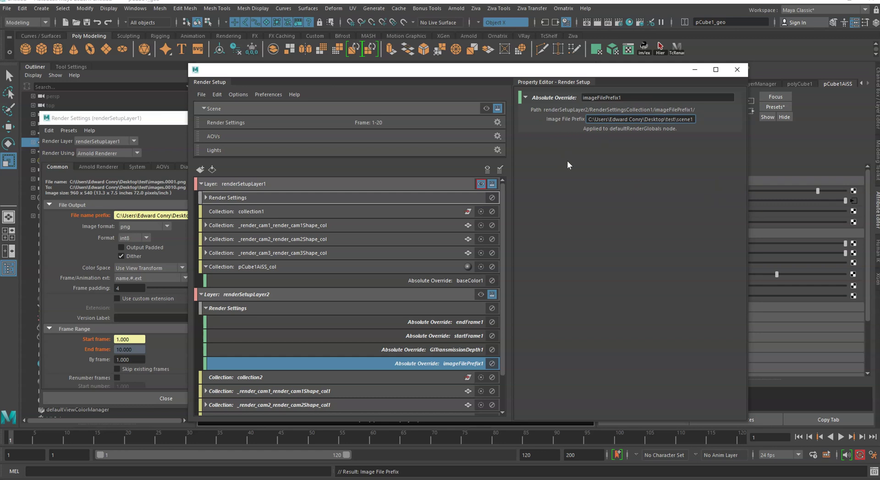
pyautogui.press('Return')
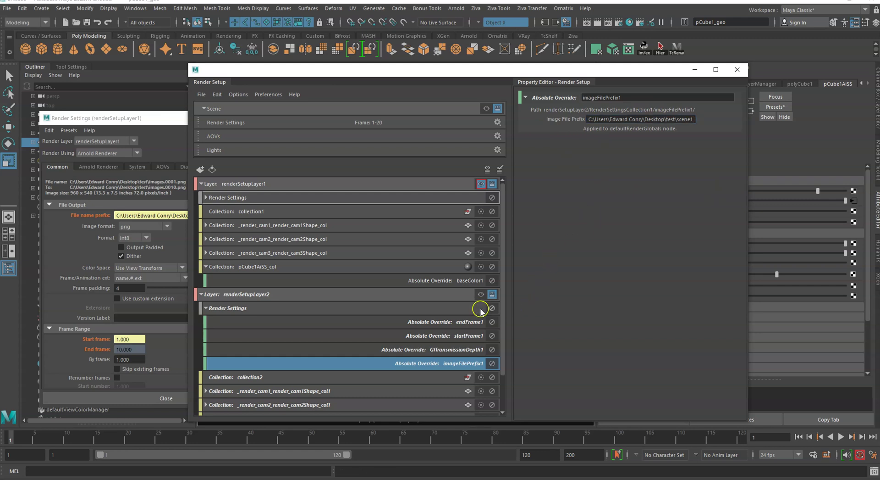
pyautogui.scroll(-1, 394, 340)
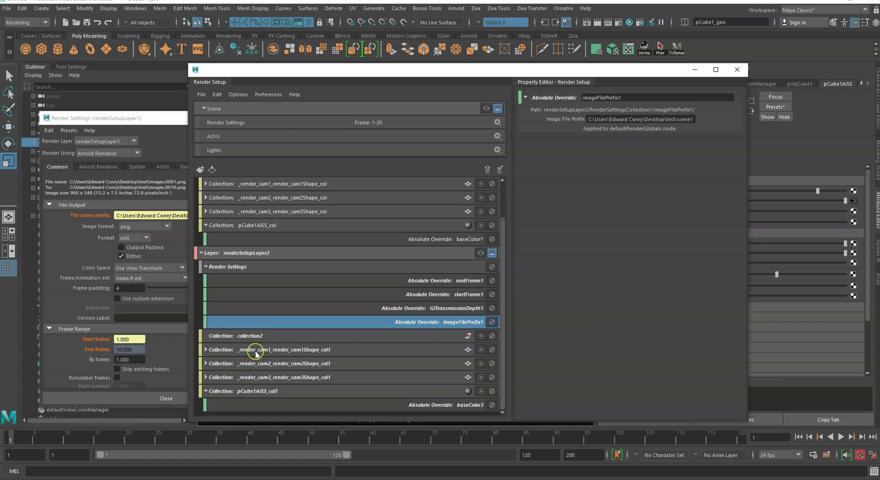
# Expand layer2's cam1 and cam2 collections and toggle renderable4 so render_cam2 renders.
pyautogui.click(258, 351)
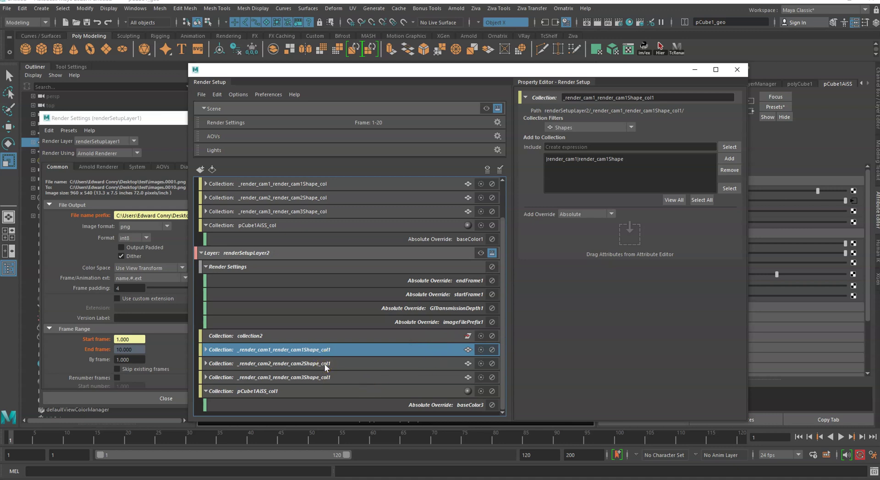
pyautogui.click(206, 349)
pyautogui.click(456, 363)
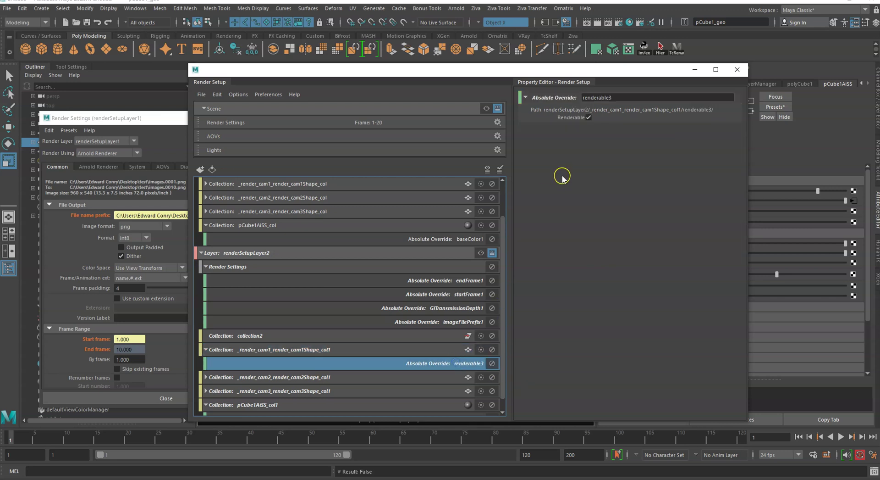
pyautogui.click(334, 377)
pyautogui.click(205, 377)
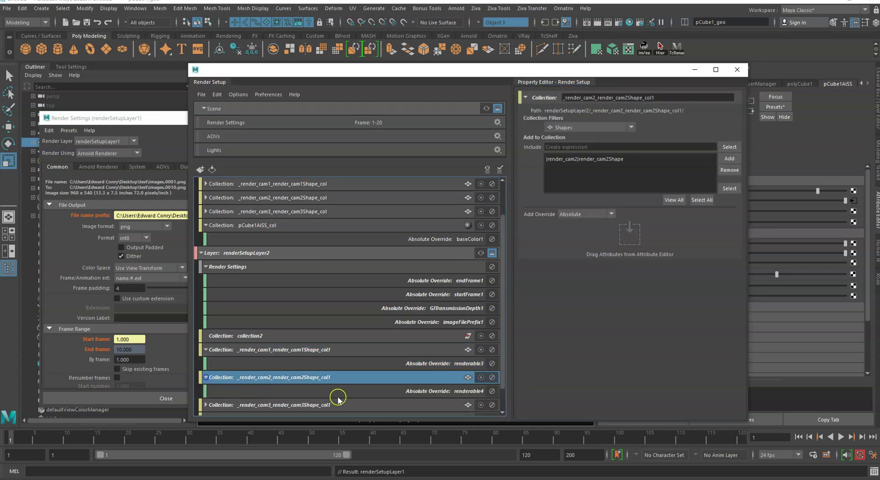
pyautogui.click(377, 390)
pyautogui.click(589, 117)
# Uncheck the cam3 collection's renderable5 override and select the cube's baseColor3 override.
pyautogui.scroll(-1, 331, 338)
pyautogui.click(206, 377)
pyautogui.click(313, 391)
pyautogui.click(590, 119)
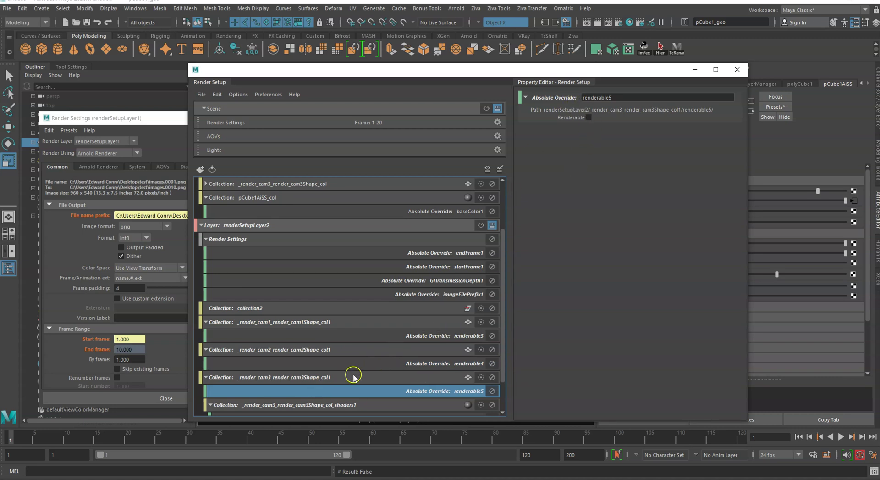
pyautogui.scroll(-1, 323, 366)
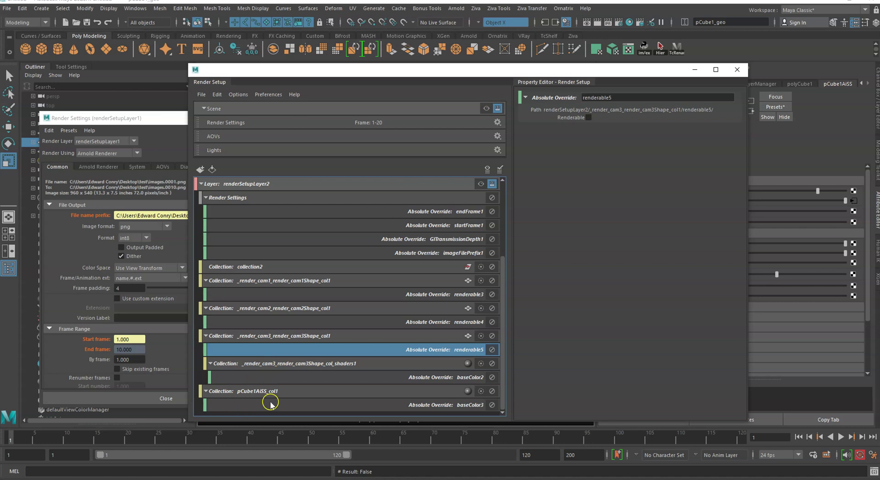
pyautogui.click(271, 403)
# Set the baseColor3 override to red and collapse renderSetupLayer2.
pyautogui.click(604, 118)
pyautogui.click(572, 103)
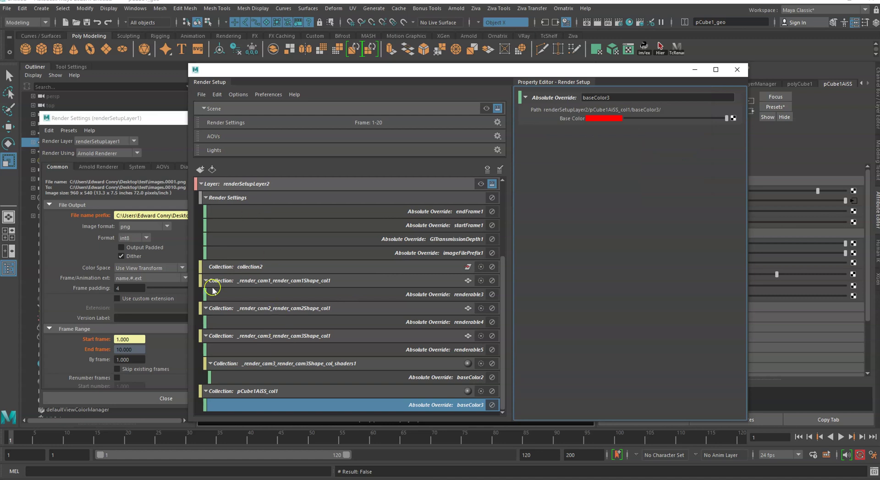
pyautogui.click(200, 184)
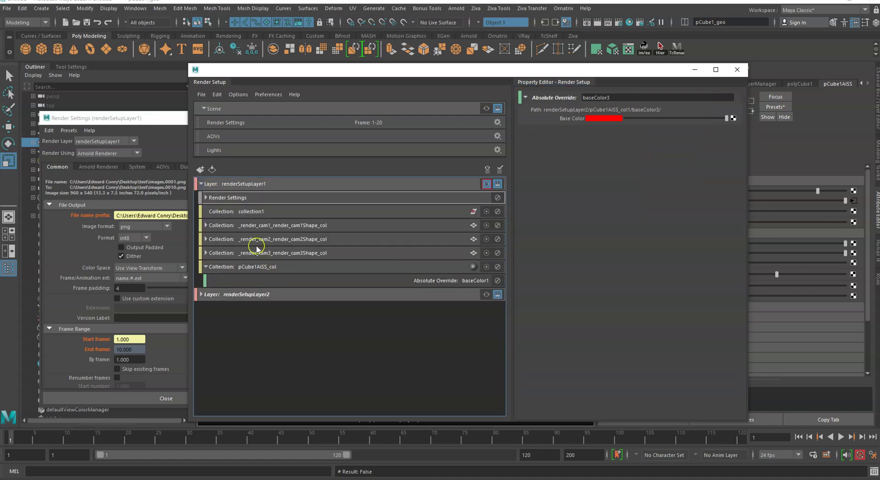
# Copy renderSetupLayer1, paste it as renderSetupLayer3, and expand the new layer.
pyautogui.click(233, 183)
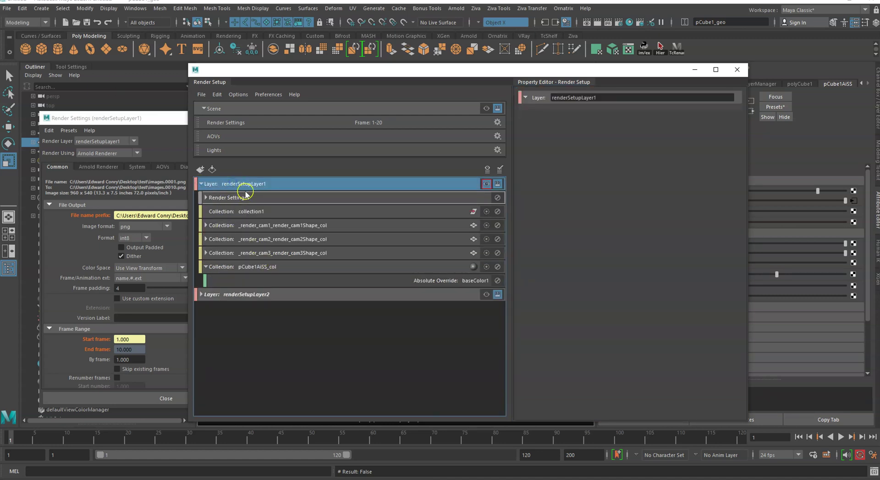
pyautogui.click(217, 94)
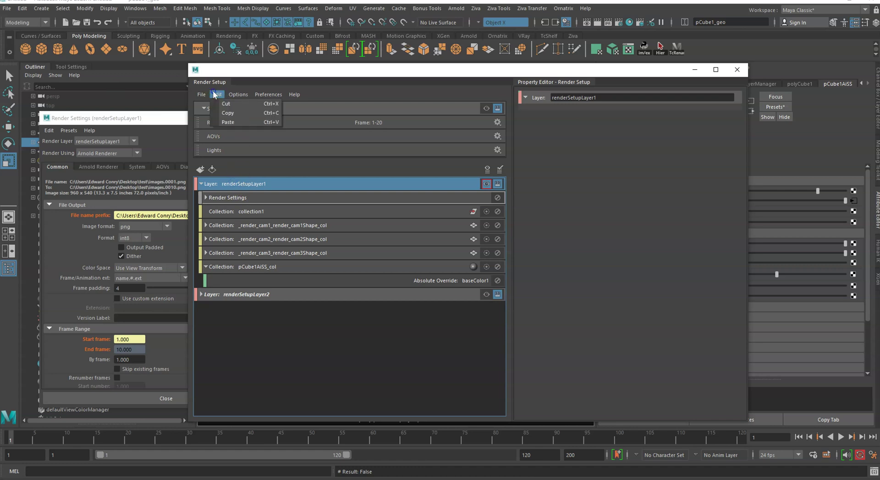
pyautogui.click(229, 122)
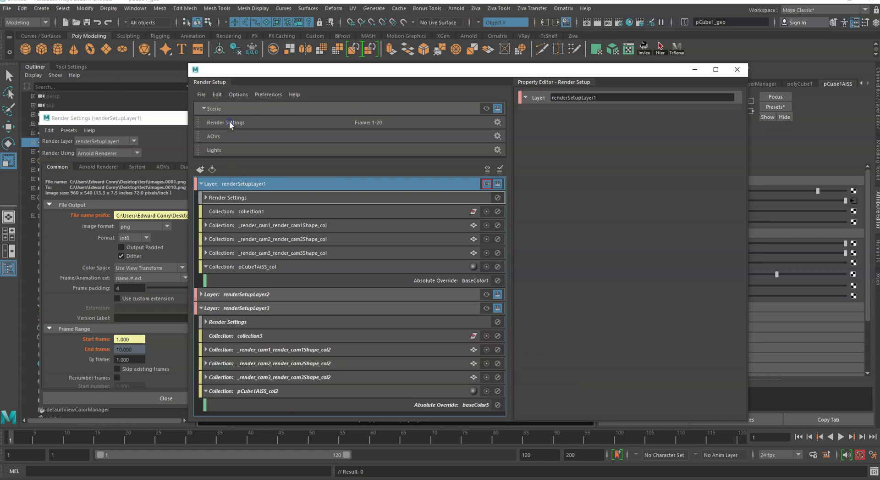
pyautogui.click(201, 308)
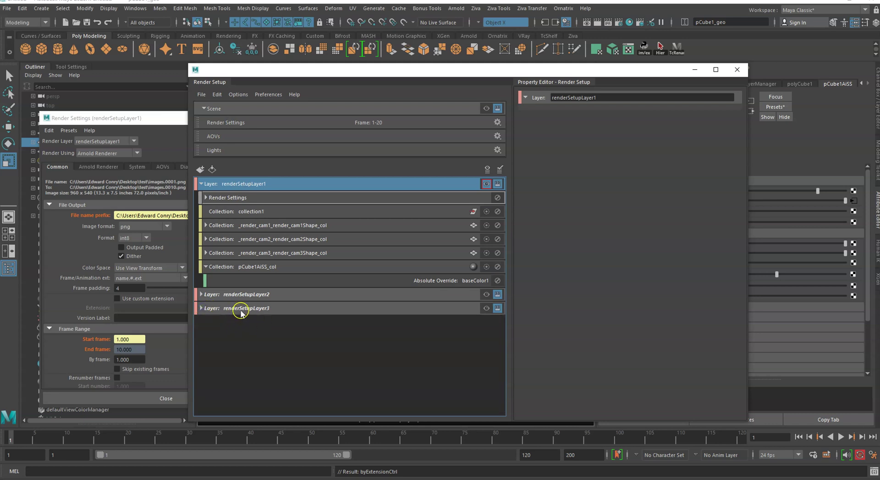
pyautogui.click(202, 307)
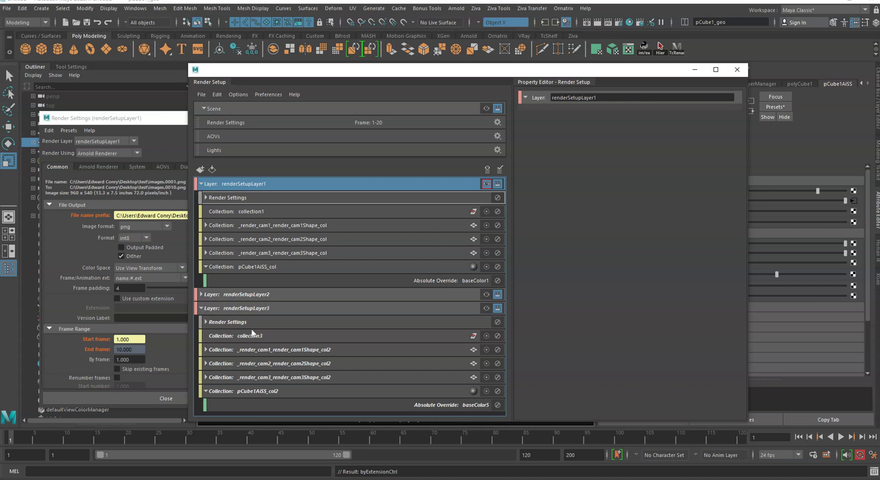
# Set renderSetupLayer3's frame range overrides to start frame 15 and end frame 20.
pyautogui.click(206, 321)
pyautogui.click(447, 336)
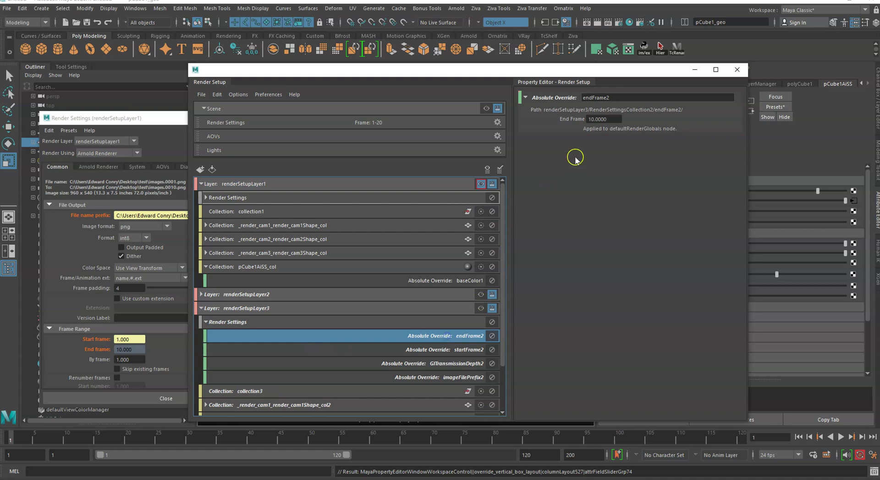
pyautogui.click(594, 119)
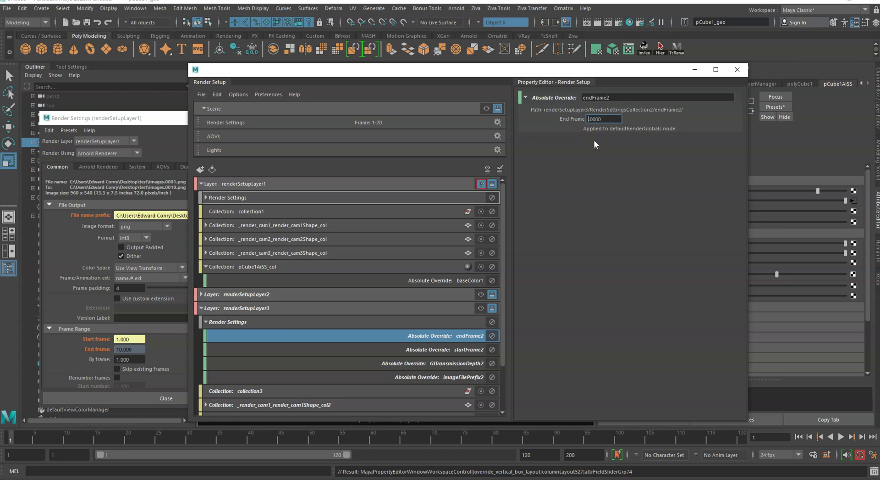
pyautogui.press('Return')
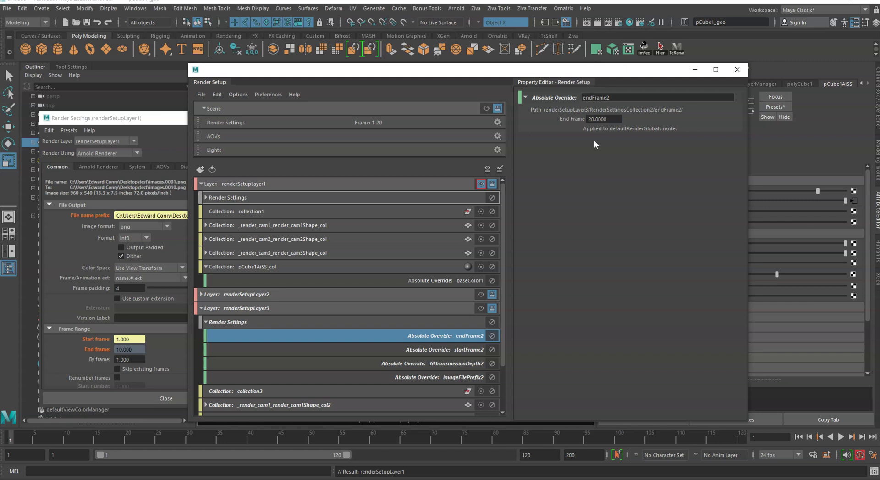
pyautogui.click(451, 349)
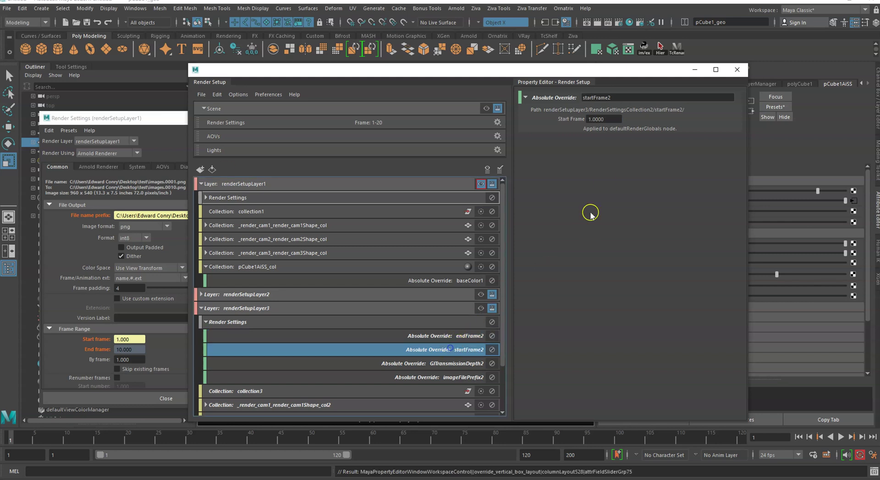
pyautogui.click(592, 119)
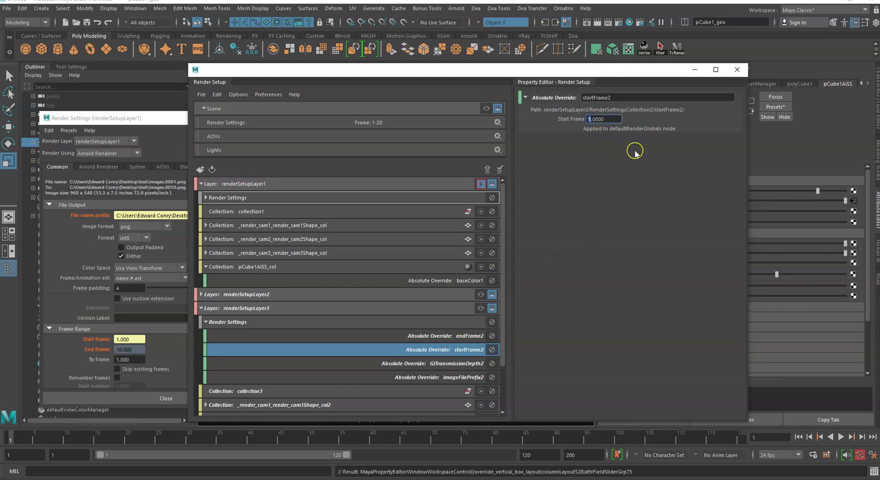
pyautogui.write('5')
pyautogui.press('Return')
# Set layer3's GI transmission depth to 11 and point imageFilePrefix2 to test\scene2.
pyautogui.click(457, 365)
pyautogui.click(700, 119)
pyautogui.click(451, 378)
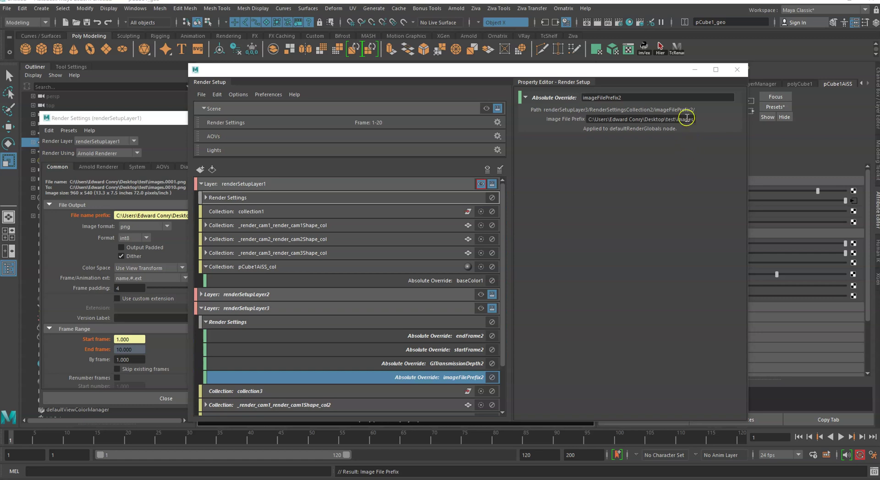
pyautogui.moveTo(689, 118); pyautogui.dragTo(558, 122)
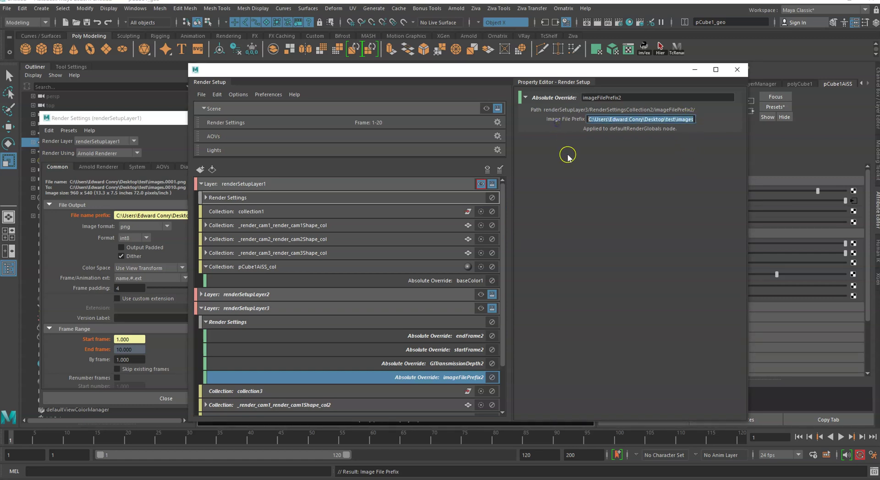
pyautogui.write('C:\\Users\\Edward Conry\\Desktop\\test\\scene2')
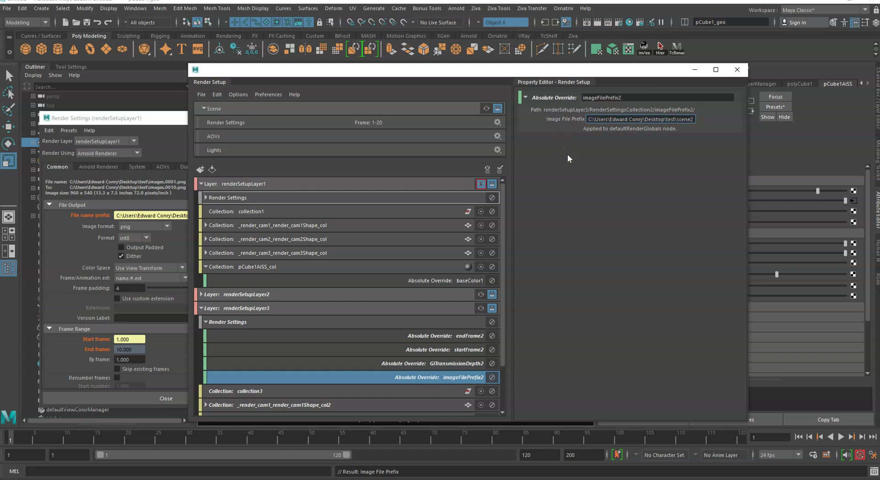
pyautogui.press('Return')
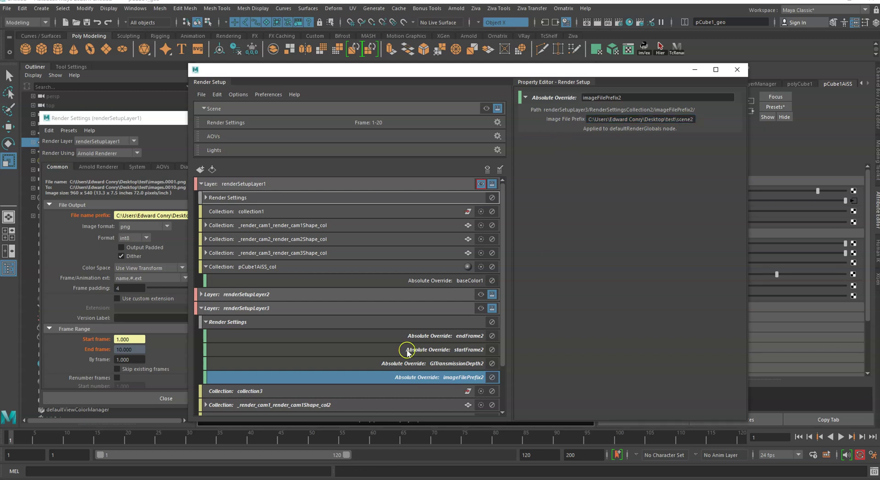
# Expand Layer3's cam1 and cam2 collections and switch off cam1's renderable6 override.
pyautogui.scroll(-2, 386, 349)
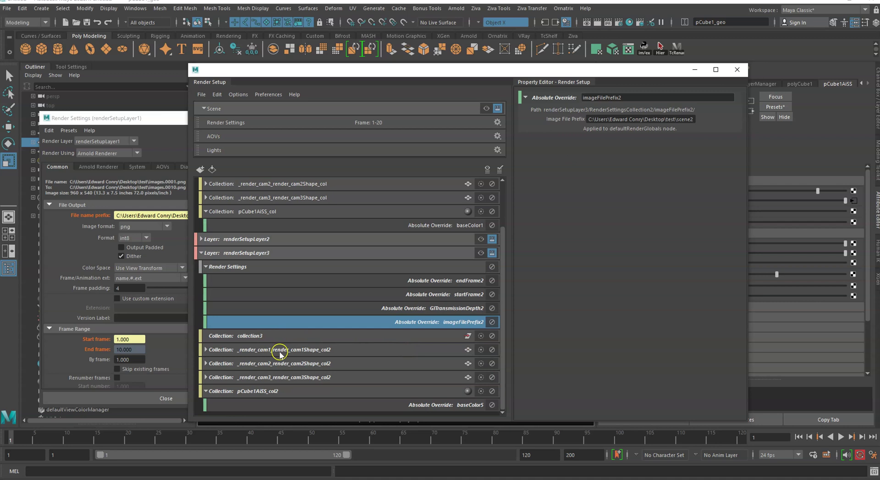
pyautogui.click(205, 350)
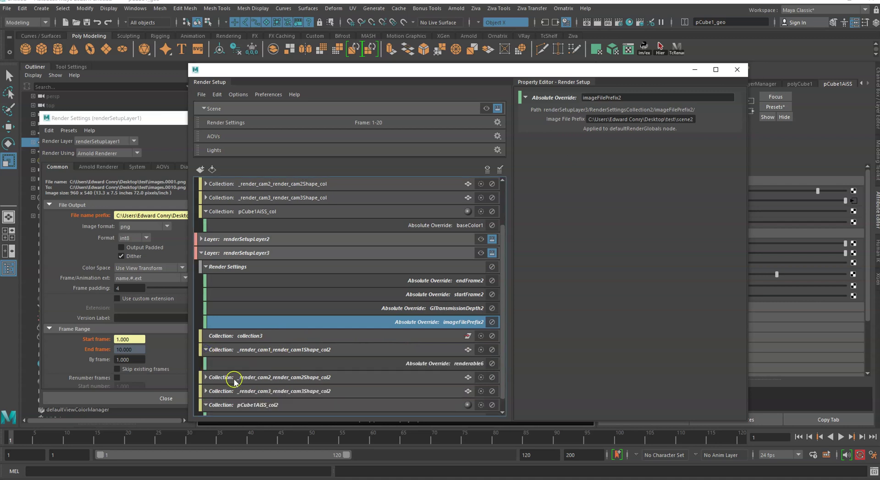
pyautogui.click(206, 377)
pyautogui.click(290, 362)
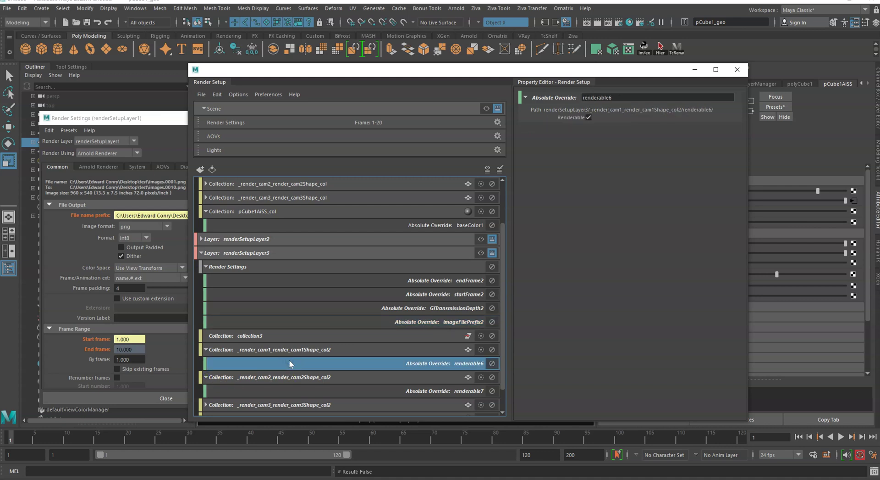
pyautogui.click(588, 117)
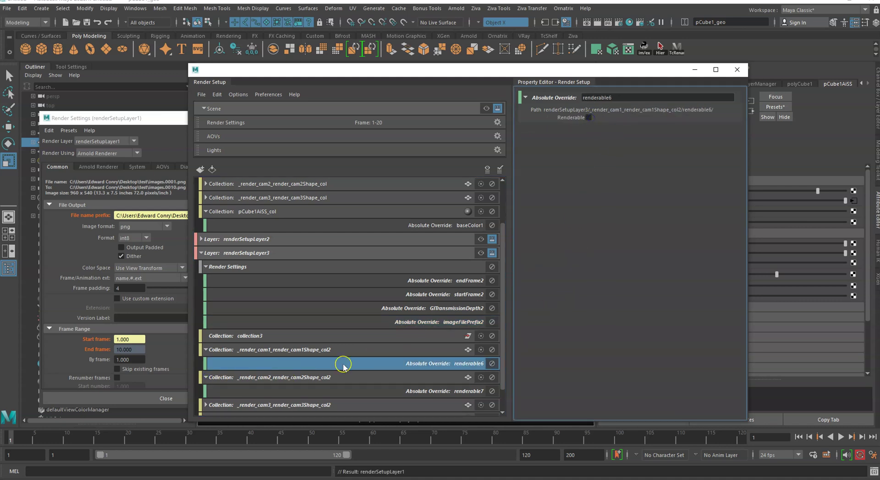
# Turn on cam3's renderable8 override, then recheck the renderable7 and renderable6 overrides.
pyautogui.scroll(-2, 317, 379)
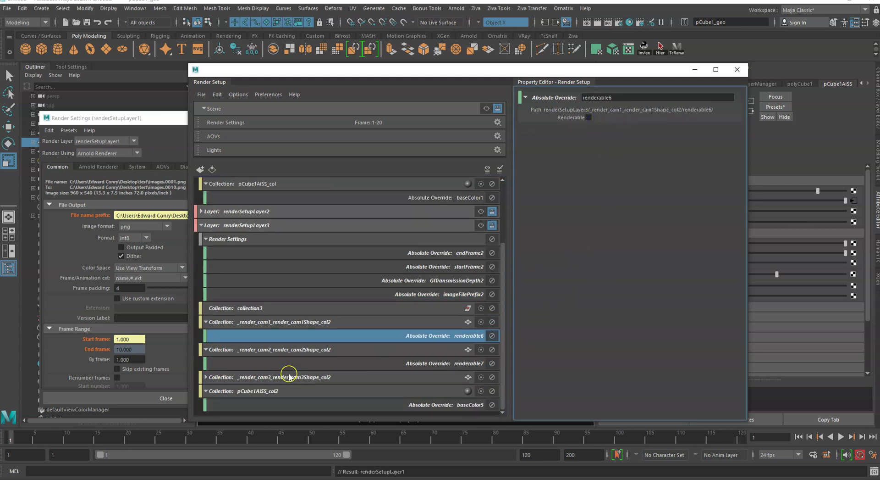
pyautogui.click(206, 377)
pyautogui.scroll(-3, 289, 374)
pyautogui.click(315, 376)
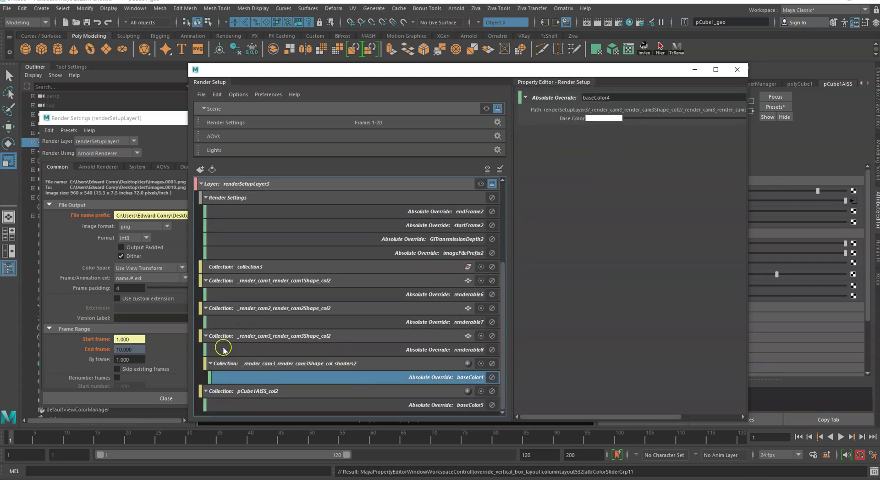
pyautogui.click(255, 349)
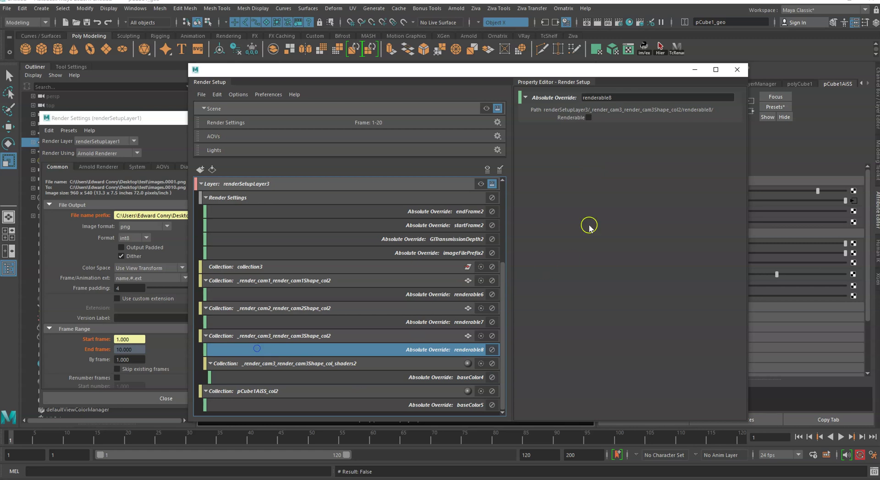
pyautogui.click(588, 118)
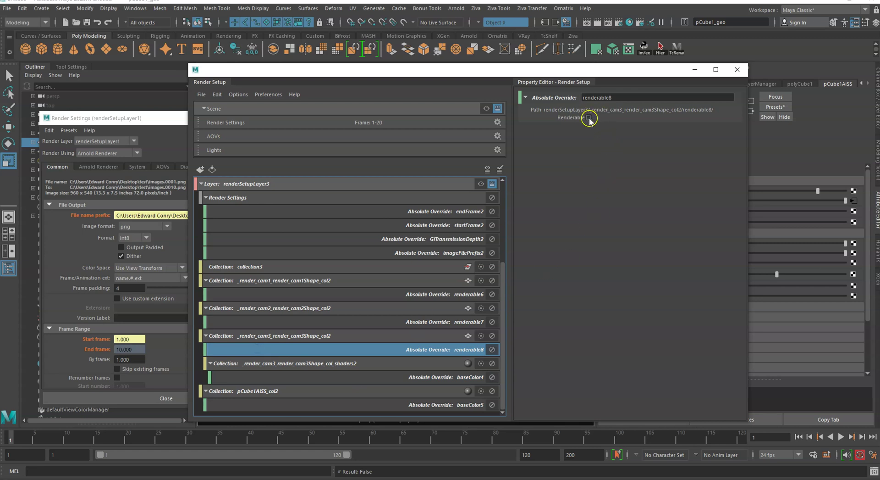
pyautogui.click(303, 321)
pyautogui.click(321, 293)
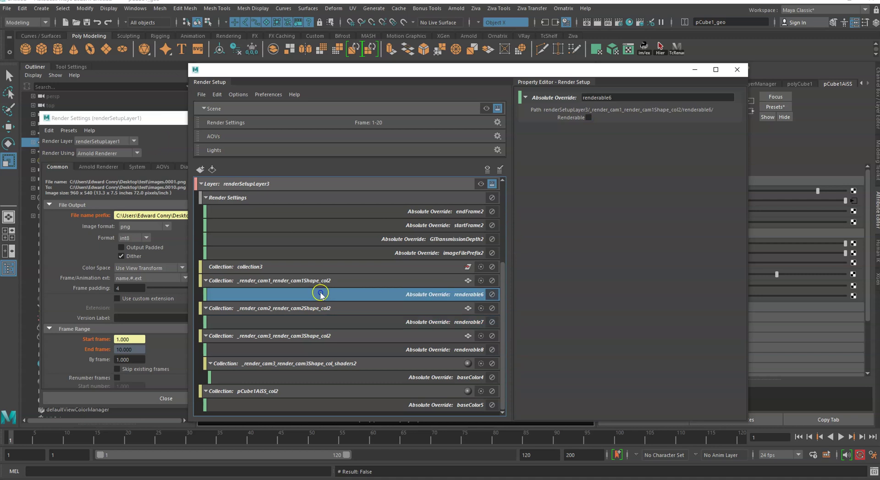
# Set the cube's baseColor5 override to black.
pyautogui.click(275, 400)
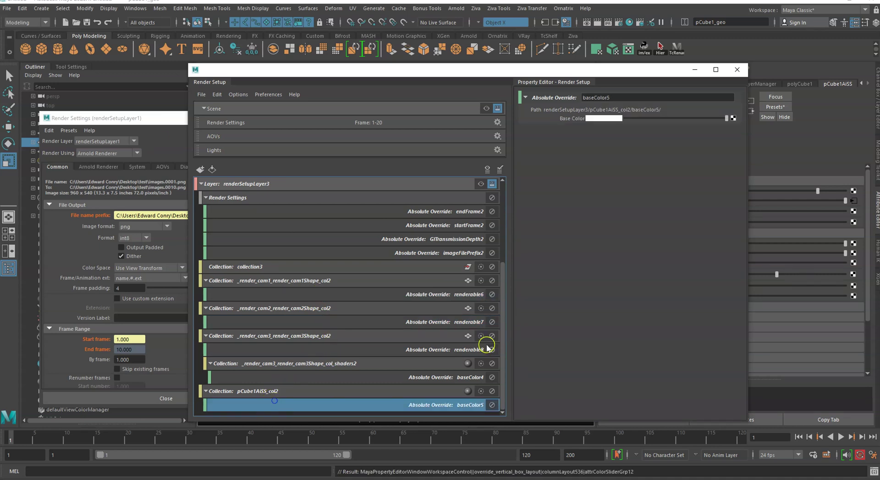
pyautogui.click(599, 118)
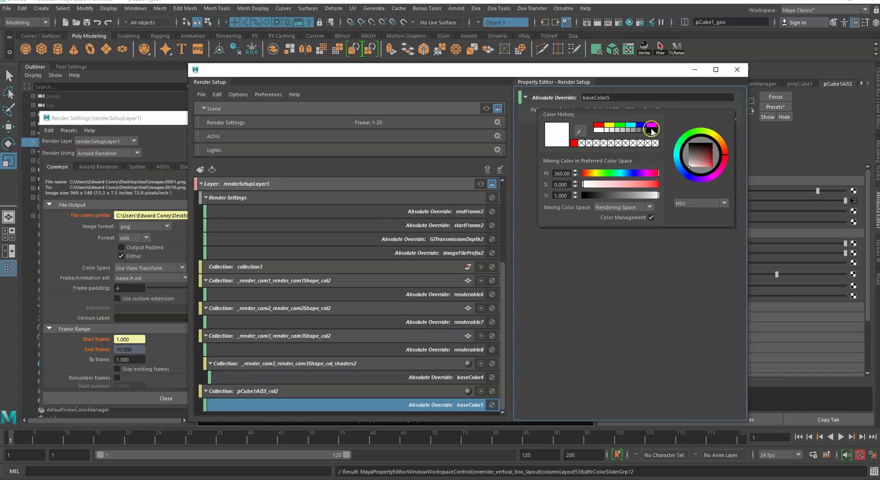
pyautogui.click(652, 132)
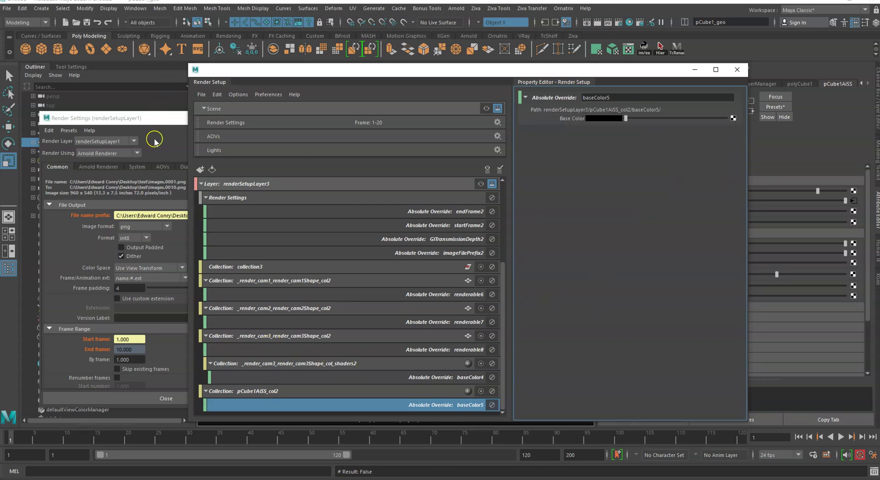
# Review Render Settings, then move the Render Setup window aside to reveal the viewport.
pyautogui.click(152, 122)
pyautogui.scroll(-3, 169, 317)
pyautogui.scroll(-1, 172, 319)
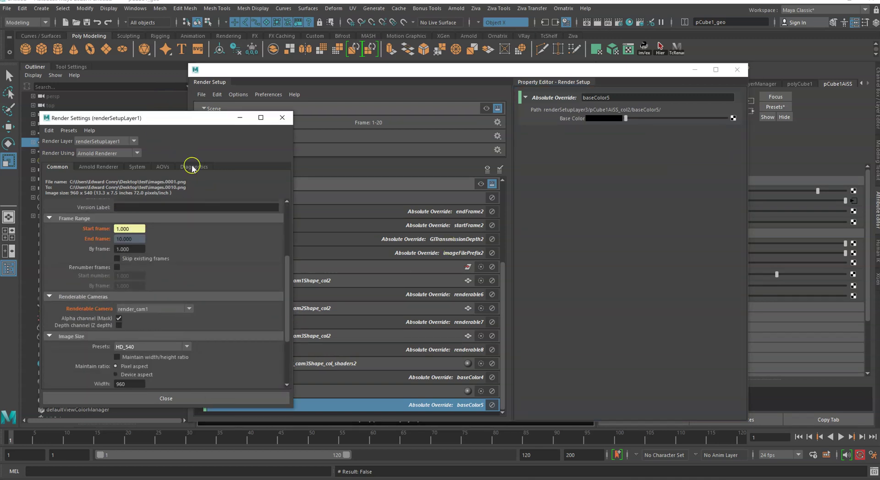
pyautogui.moveTo(175, 118); pyautogui.dragTo(137, 120)
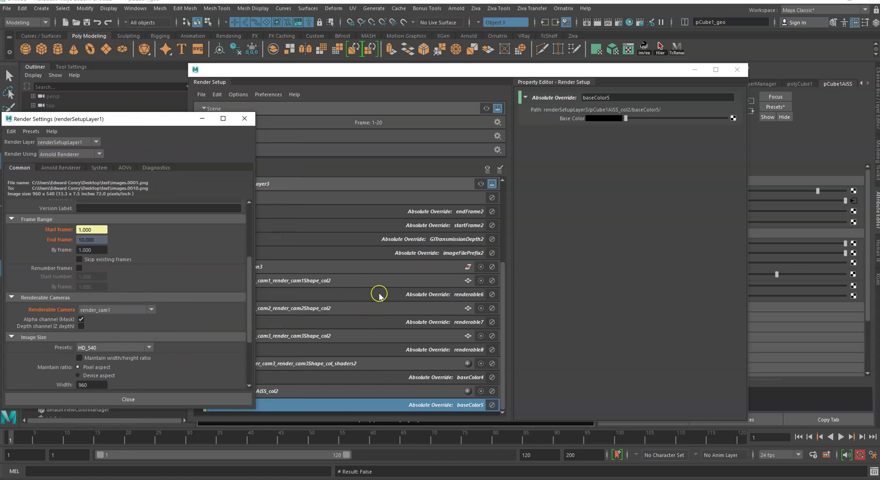
pyautogui.click(476, 78)
pyautogui.moveTo(448, 73); pyautogui.dragTo(524, 84)
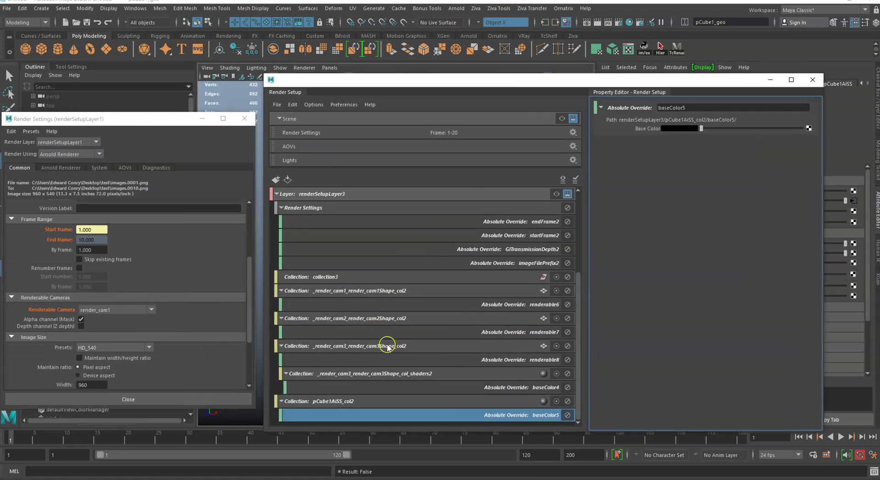
# Collapse renderSetupLayer3 and toggle renderSetupLayer1's visibility on and back off.
pyautogui.scroll(1, 387, 343)
pyautogui.scroll(1, 369, 342)
pyautogui.scroll(1, 365, 344)
pyautogui.scroll(-2, 367, 346)
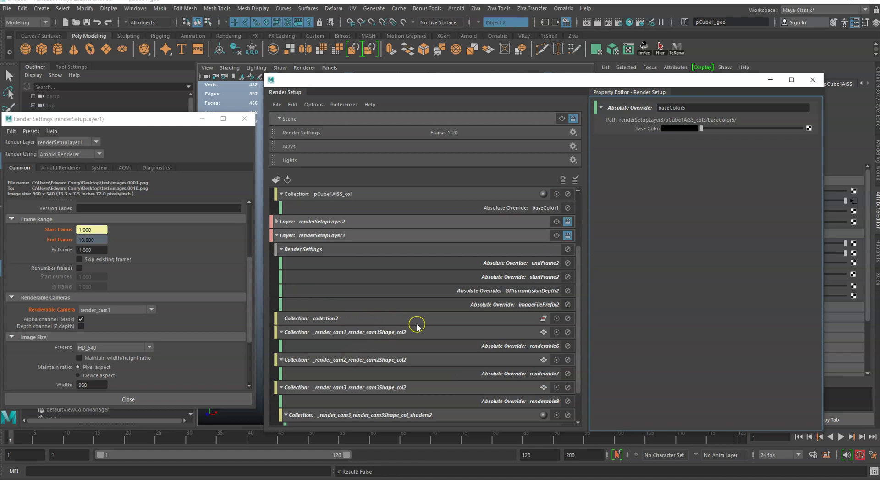
pyautogui.scroll(1, 417, 326)
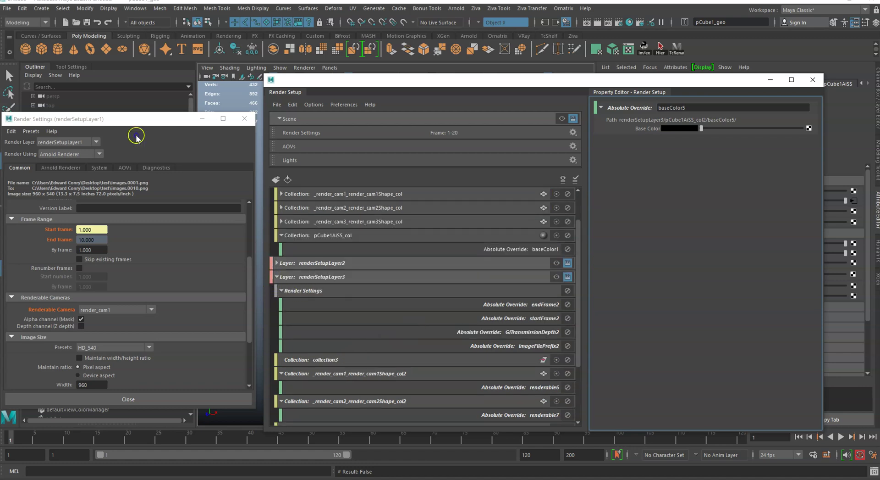
pyautogui.click(276, 280)
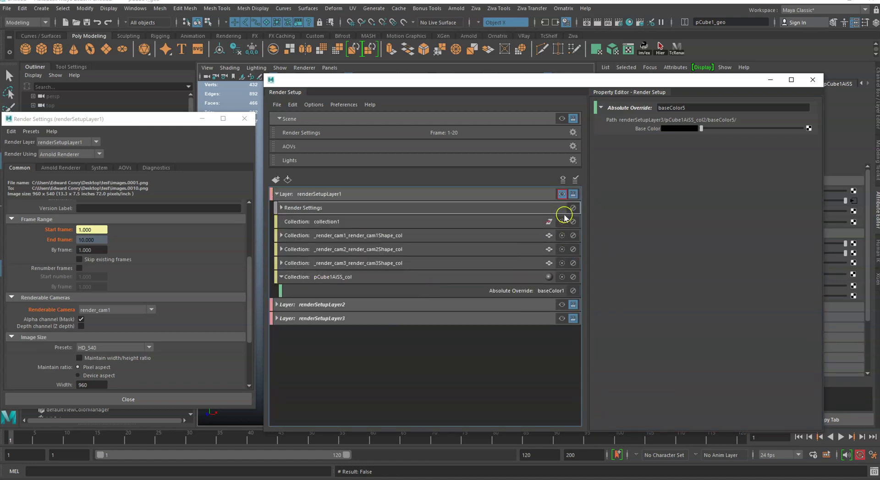
pyautogui.click(563, 194)
pyautogui.click(562, 195)
# Make renderSetupLayer2 visible and give it an absolute override on image Width.
pyautogui.click(562, 305)
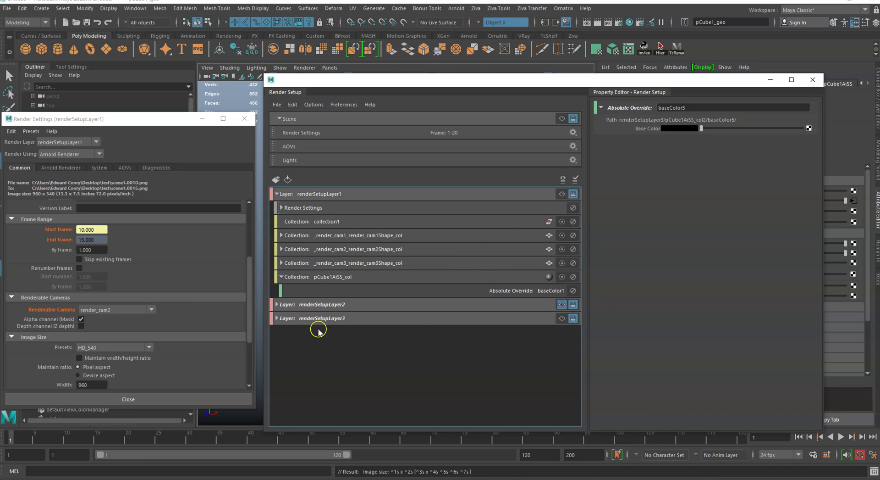
pyautogui.scroll(-3, 147, 337)
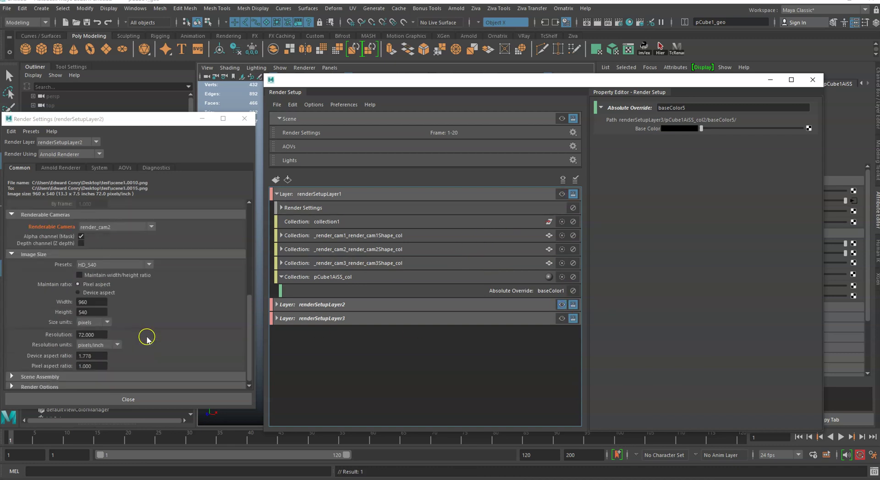
pyautogui.rightClick(64, 303)
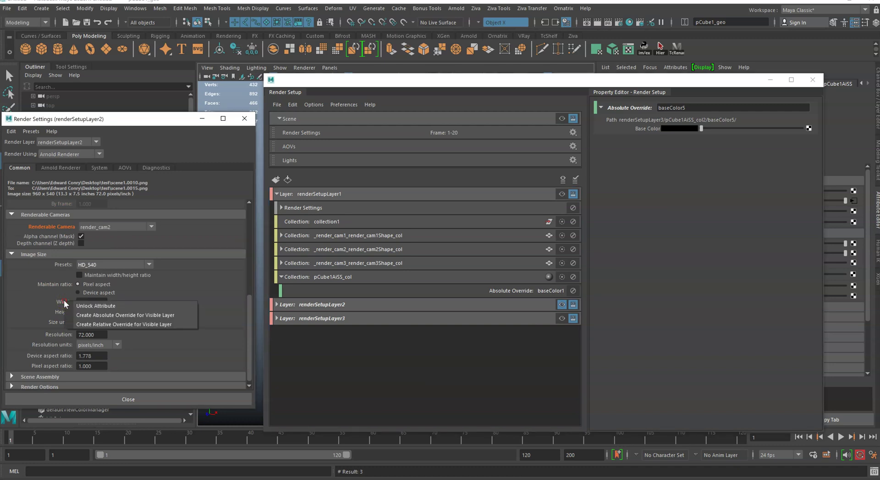
pyautogui.click(90, 316)
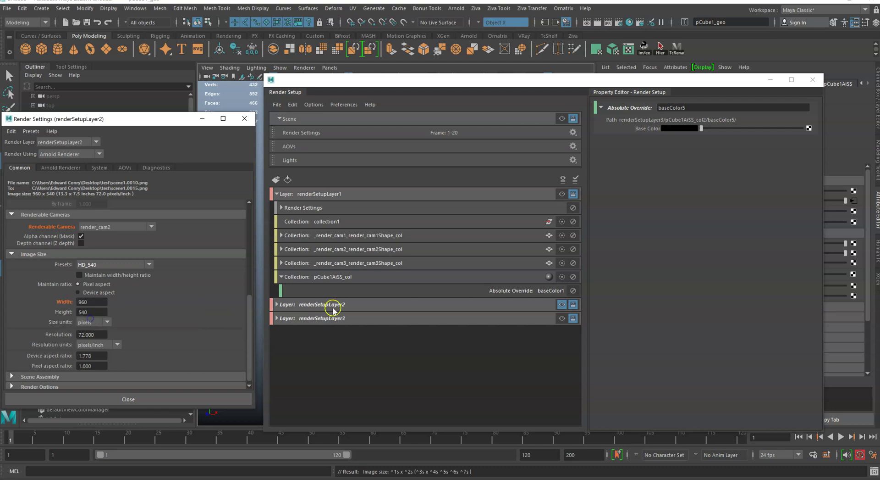
# Expand renderSetupLayer2 and delete the new width override.
pyautogui.click(278, 304)
pyautogui.scroll(-5, 354, 348)
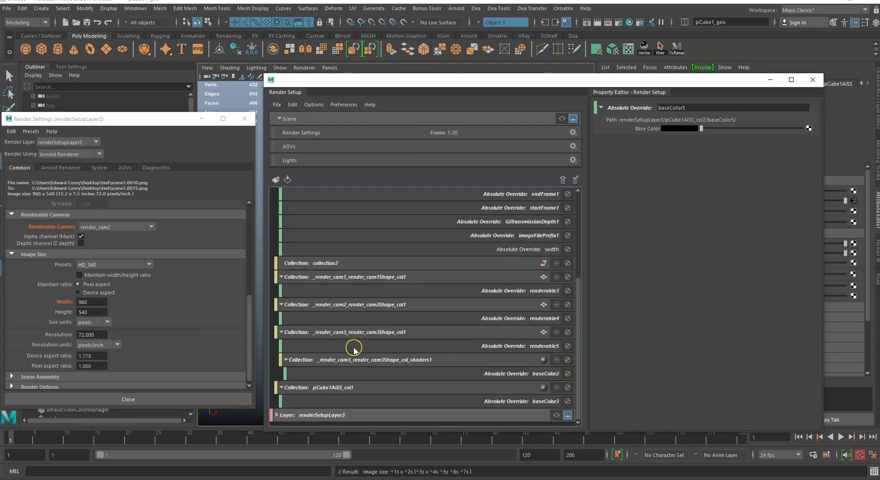
pyautogui.scroll(3, 348, 376)
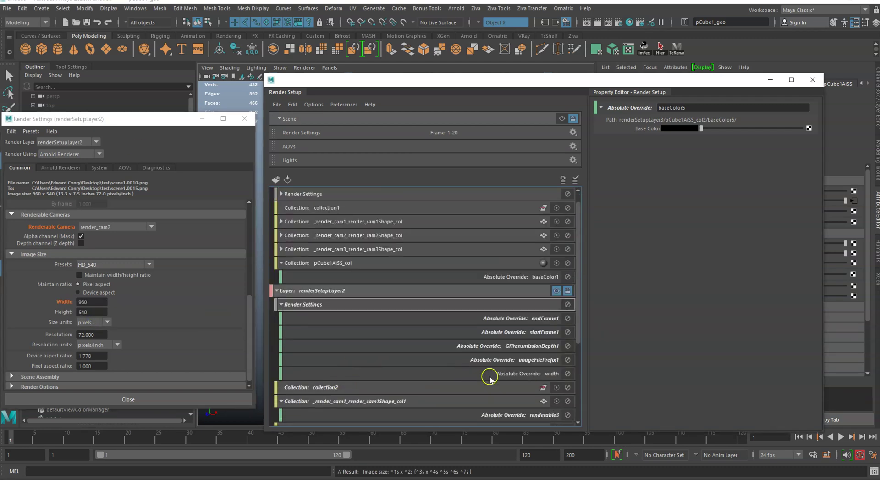
pyautogui.click(526, 377)
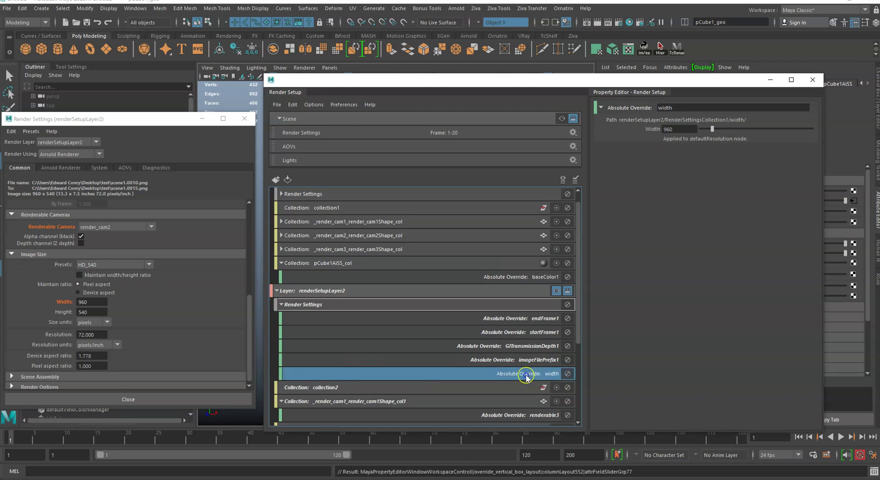
pyautogui.rightClick(395, 373)
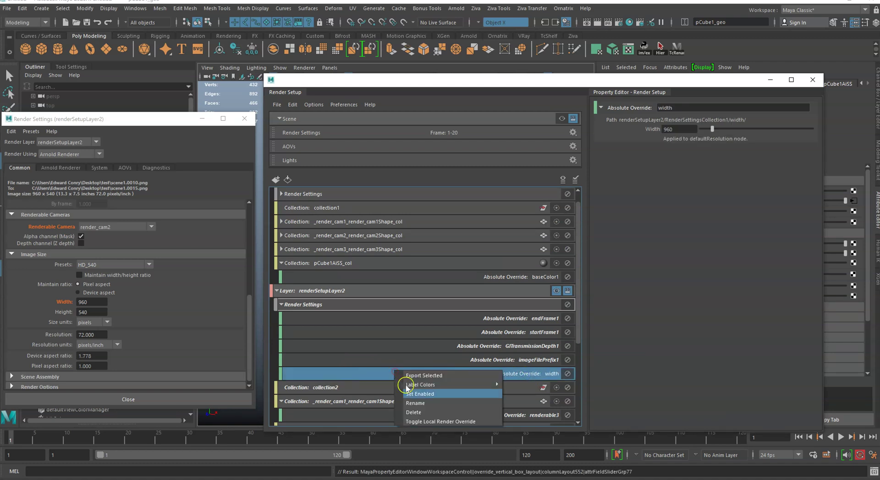
pyautogui.click(414, 412)
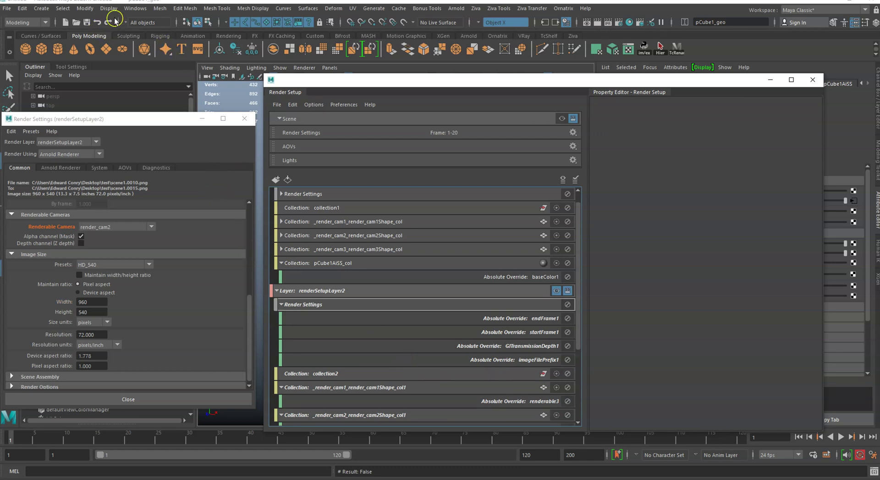
# Switch to the Rendering menu set and enable All Render-Enabled Cameras in Render Sequence options.
pyautogui.click(43, 22)
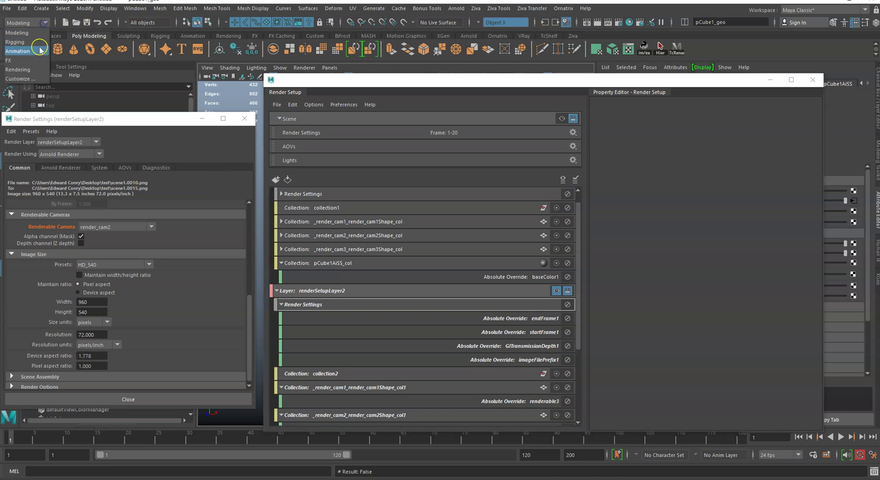
pyautogui.click(32, 69)
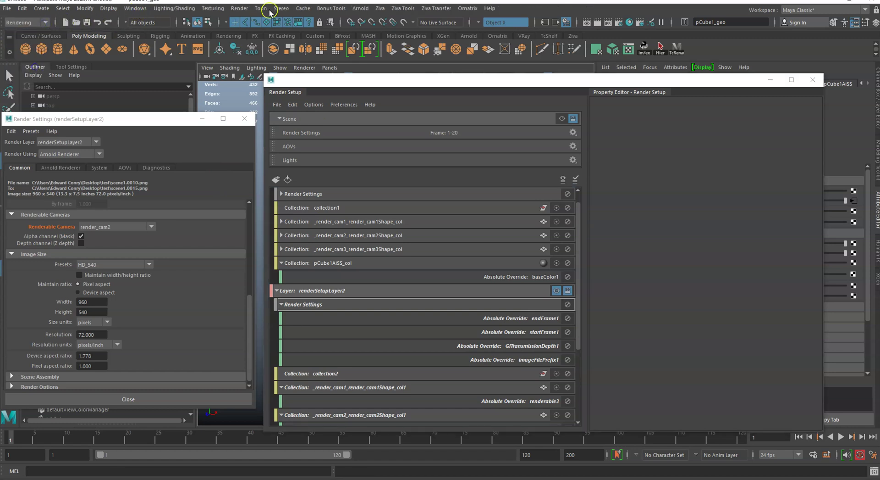
pyautogui.click(239, 8)
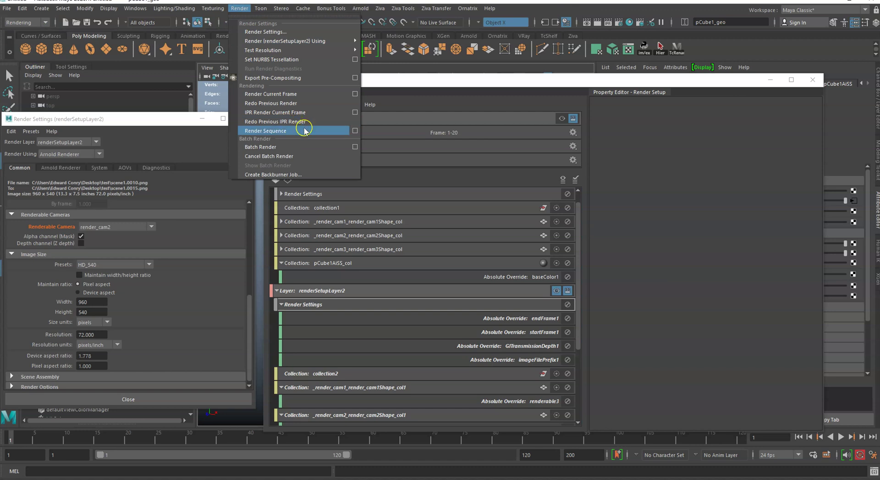
pyautogui.click(354, 131)
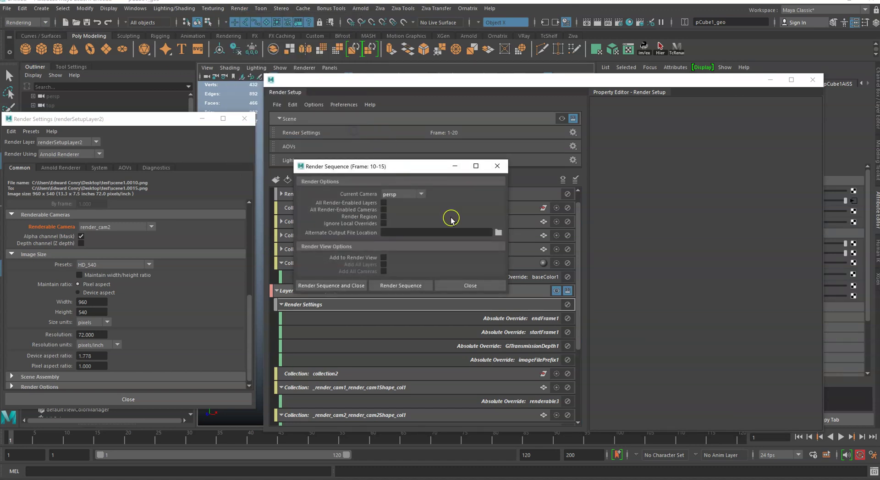
pyautogui.click(421, 194)
pyautogui.click(464, 200)
pyautogui.click(384, 210)
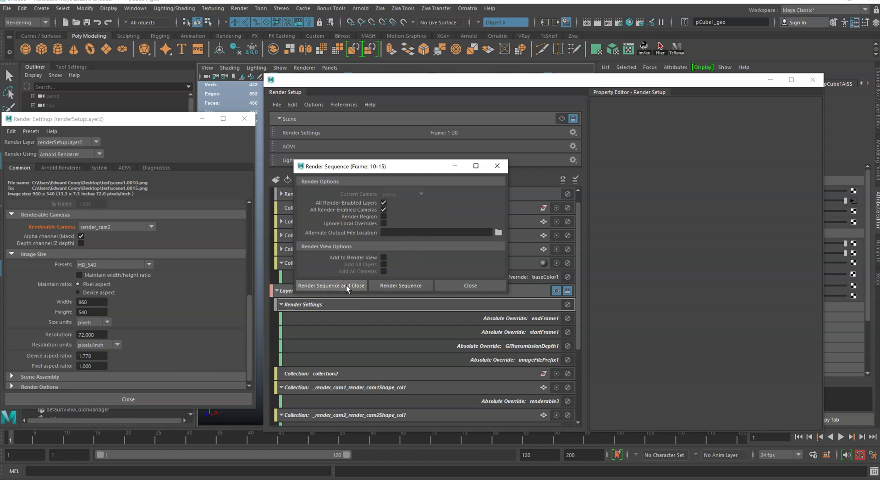
# Render the sequence and inspect the output in the maximized test folder.
pyautogui.click(346, 285)
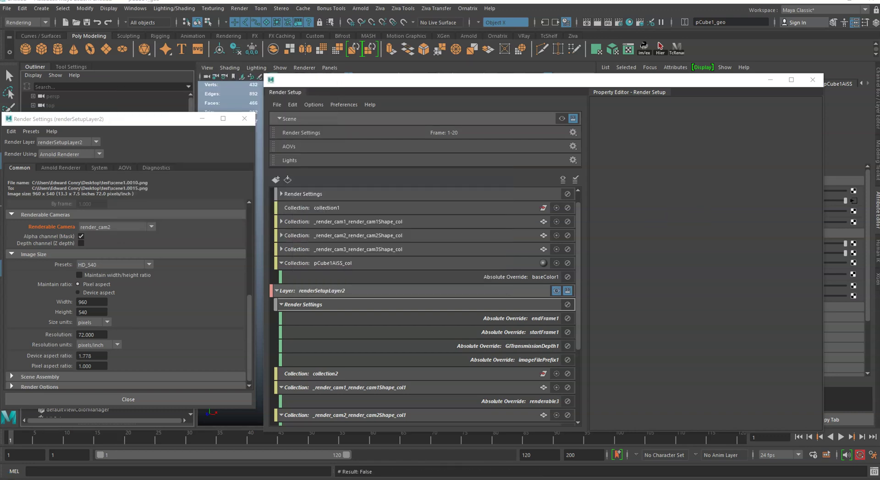
pyautogui.moveTo(873, 82); pyautogui.dragTo(464, 77)
pyautogui.click(590, 71)
# Append \images to the first layer's imageFilePrefix override.
pyautogui.click(281, 194)
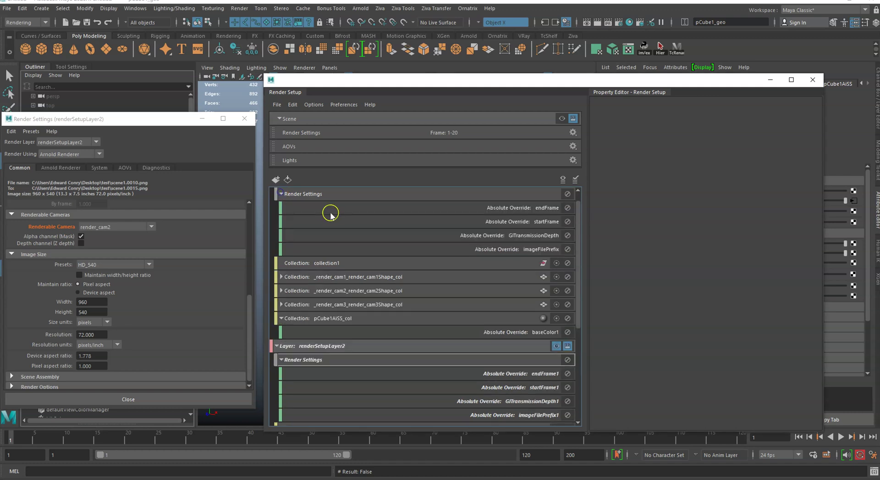
pyautogui.click(524, 248)
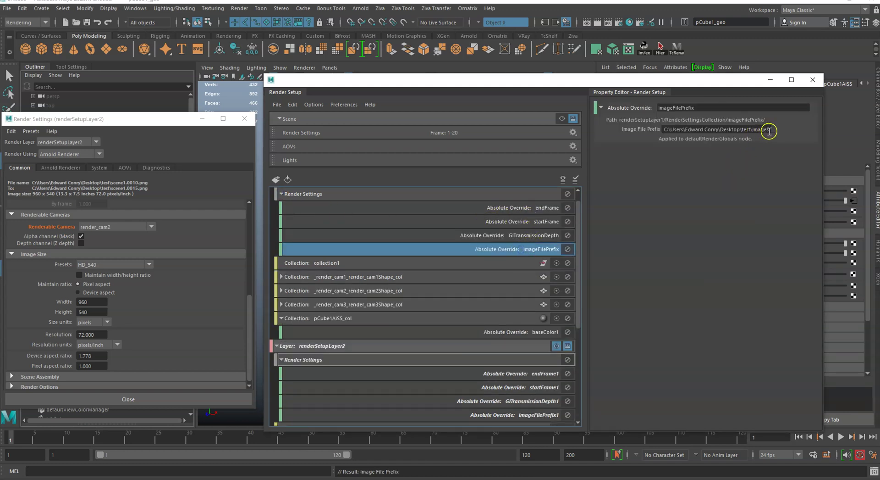
pyautogui.click(770, 130)
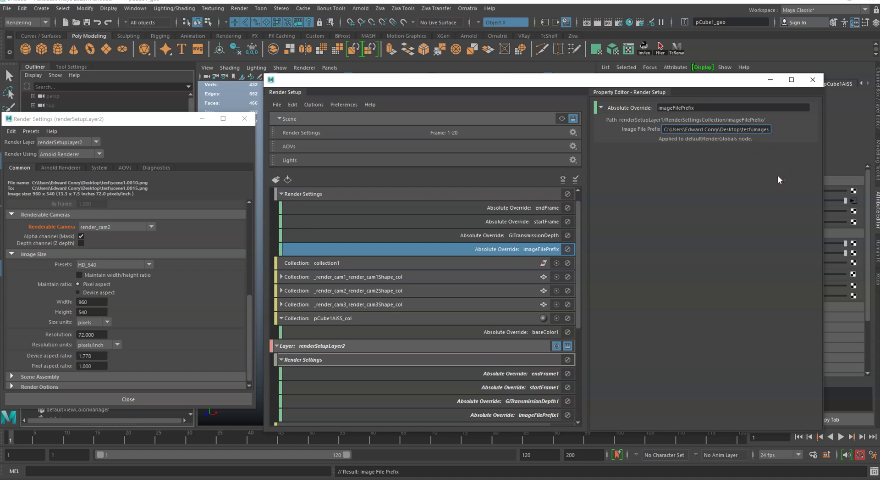
pyautogui.write('\\images')
pyautogui.press('Return')
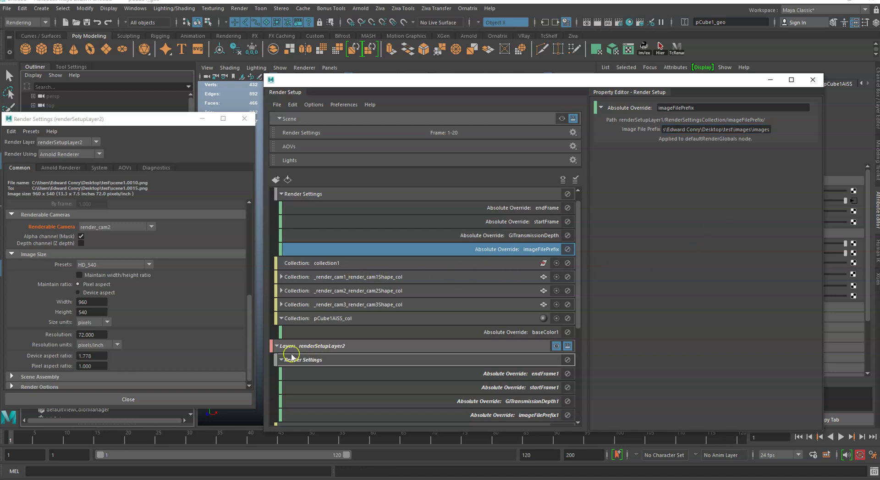
# Append \images to renderSetupLayer2's imageFilePrefix1, making it scene1\images.
pyautogui.click(276, 346)
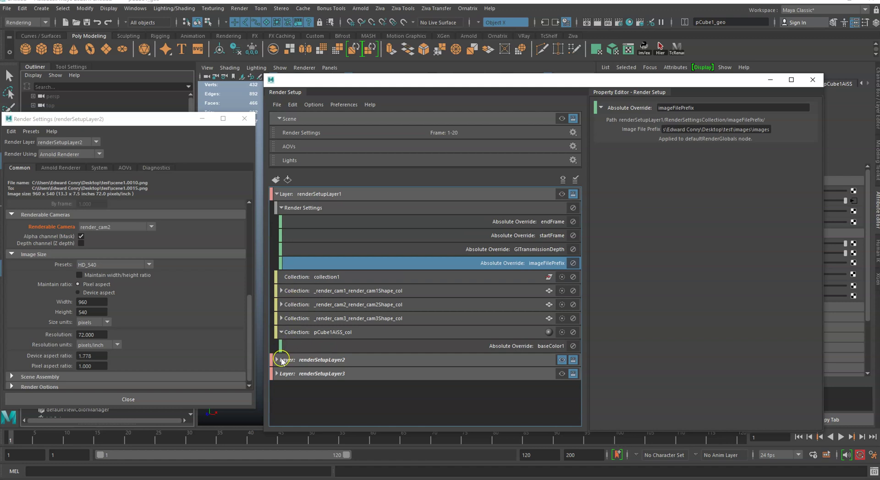
pyautogui.click(277, 359)
pyautogui.scroll(-1, 504, 393)
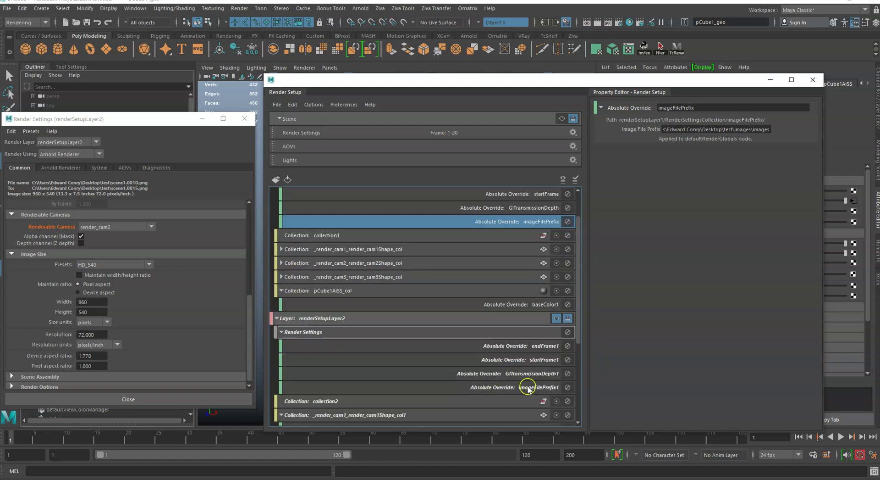
pyautogui.click(525, 387)
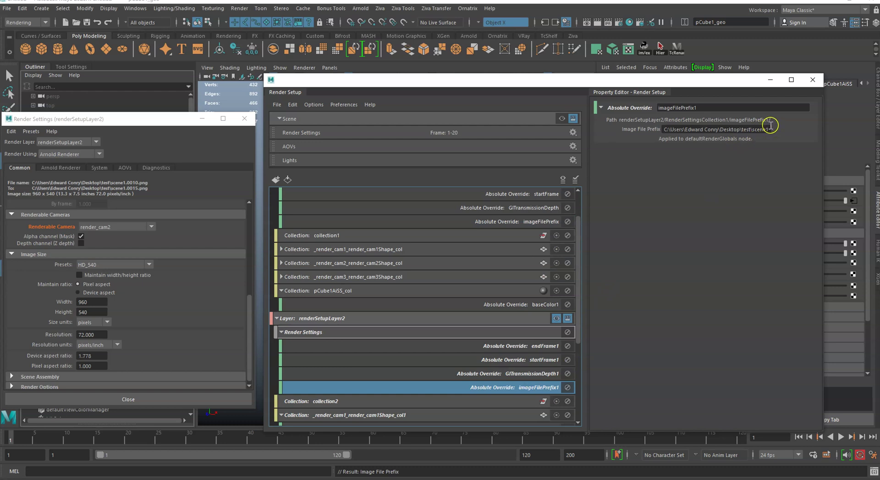
pyautogui.click(771, 127)
pyautogui.write('\\images')
pyautogui.press('Return')
# Append \images to renderSetupLayer3's imageFilePrefix2, making it scene2\images.
pyautogui.scroll(-1, 330, 401)
pyautogui.scroll(-3, 286, 383)
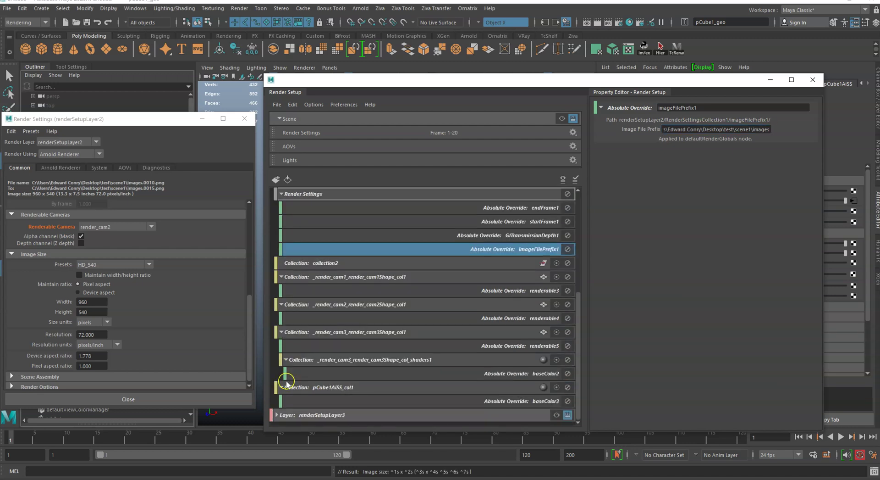
pyautogui.click(278, 415)
pyautogui.scroll(-3, 413, 360)
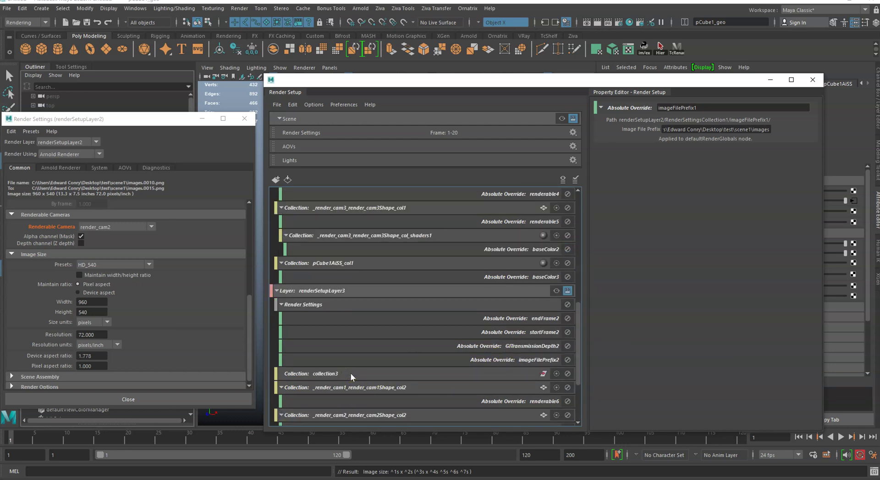
pyautogui.scroll(-1, 351, 376)
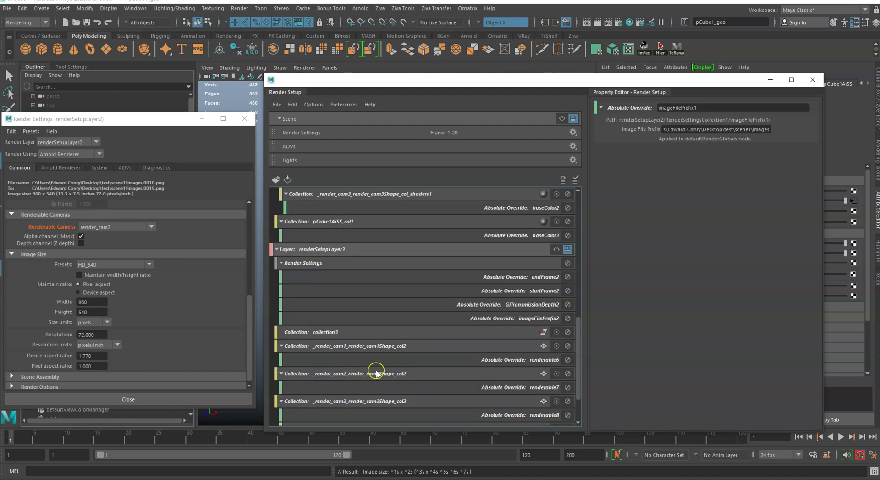
pyautogui.click(497, 322)
pyautogui.click(768, 129)
pyautogui.write('\\images')
pyautogui.press('Return')
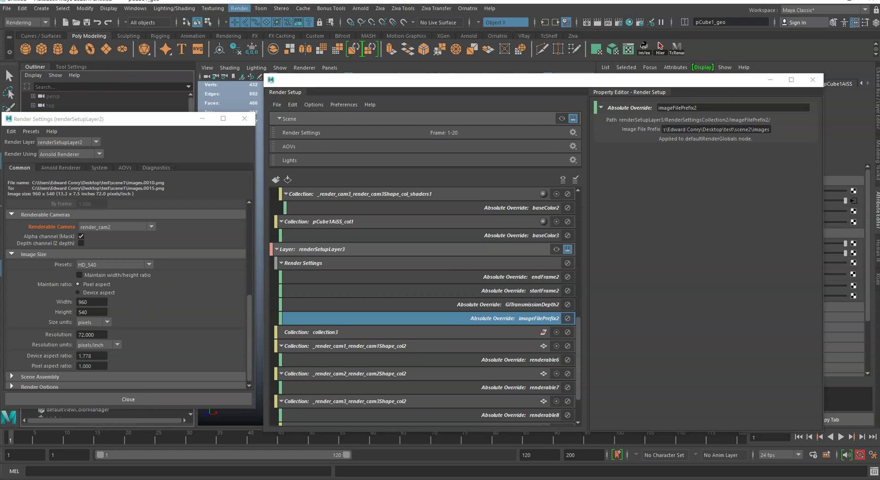
# Re-render the sequence for all render-enabled layers and cameras with Render Sequence and Close.
pyautogui.click(234, 9)
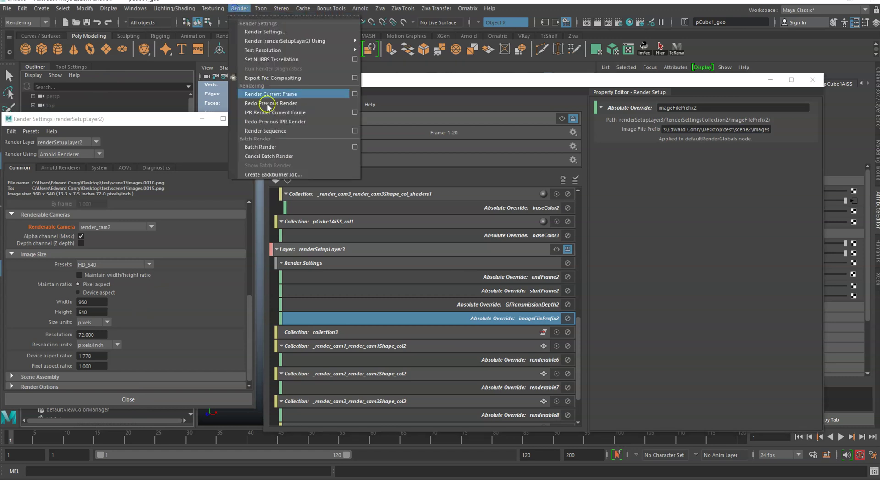
pyautogui.click(355, 131)
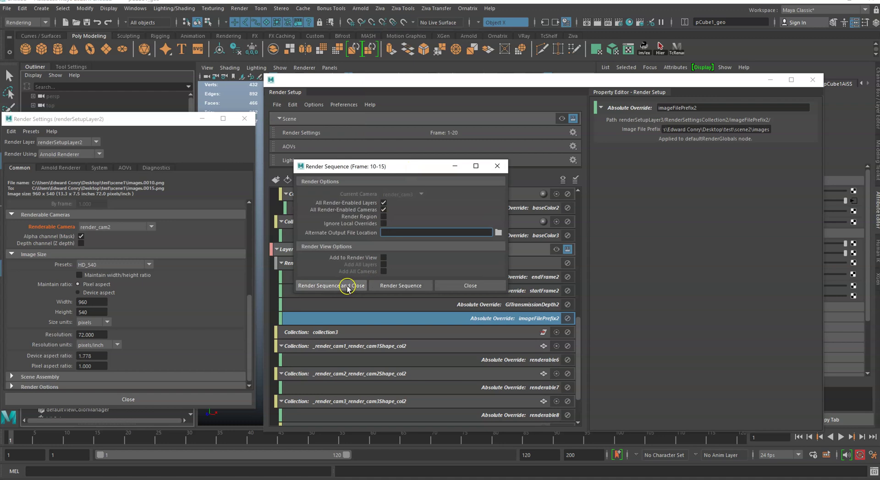
pyautogui.click(343, 285)
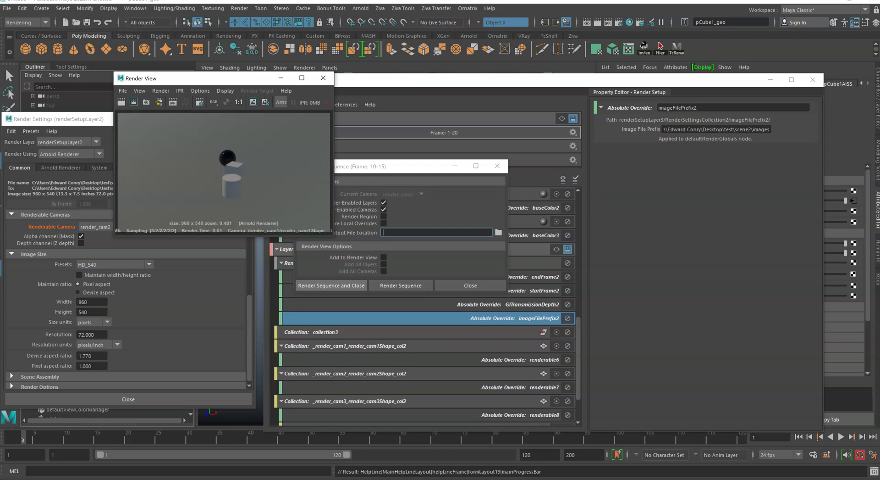
# Bring up the test folder and place it in a smaller window beside Maya.
pyautogui.click(195, 475)
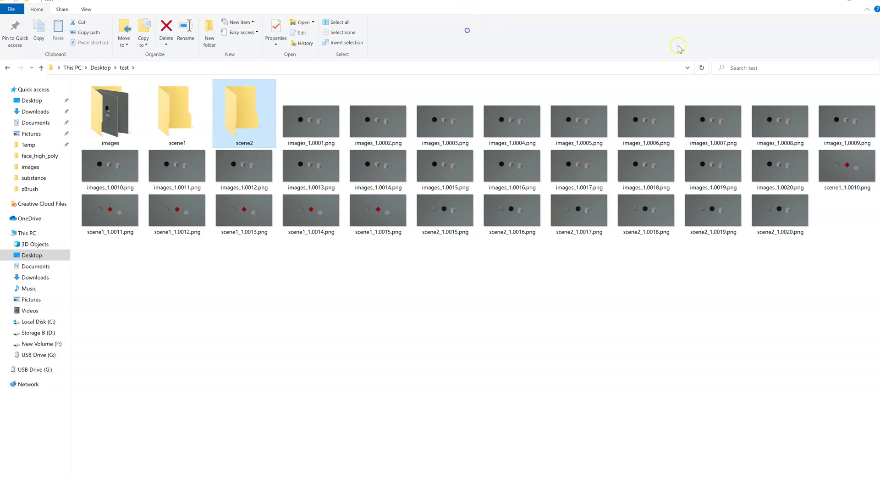
pyautogui.moveTo(458, 2); pyautogui.dragTo(702, 90)
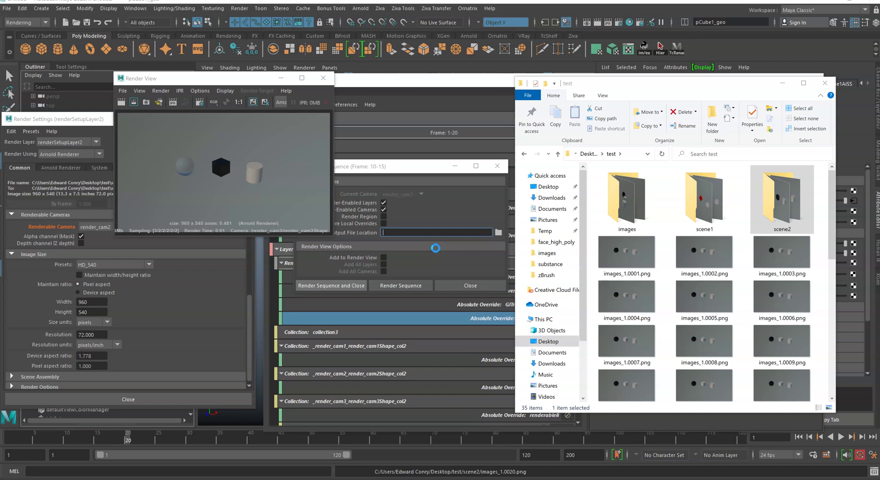
# Select the Scene row in Render Setup, then move aside and close Render View.
pyautogui.click(435, 247)
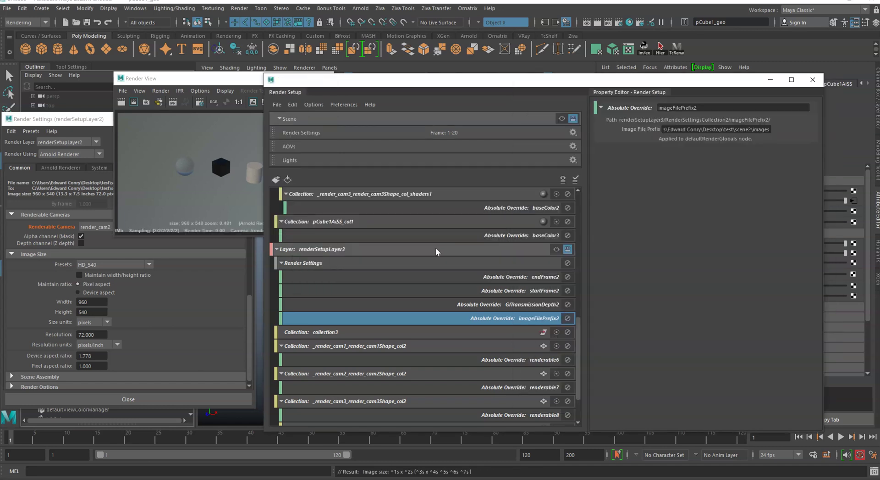
pyautogui.click(573, 118)
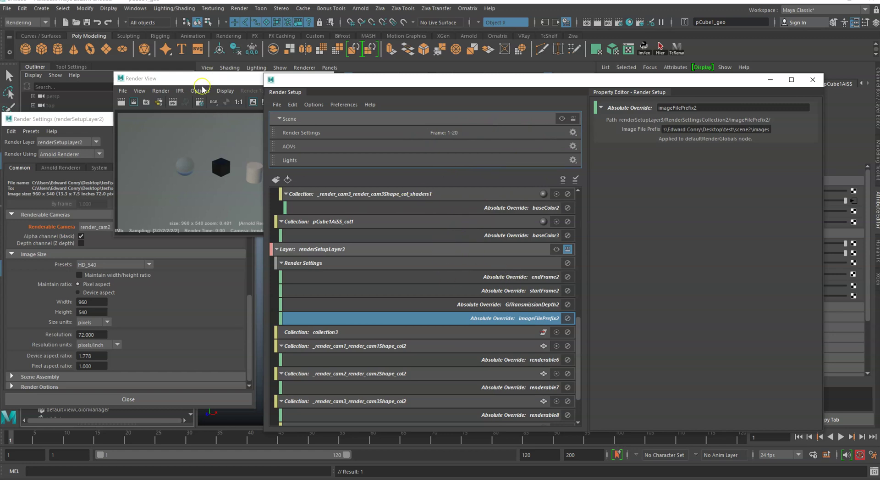
pyautogui.moveTo(204, 82); pyautogui.dragTo(161, 83)
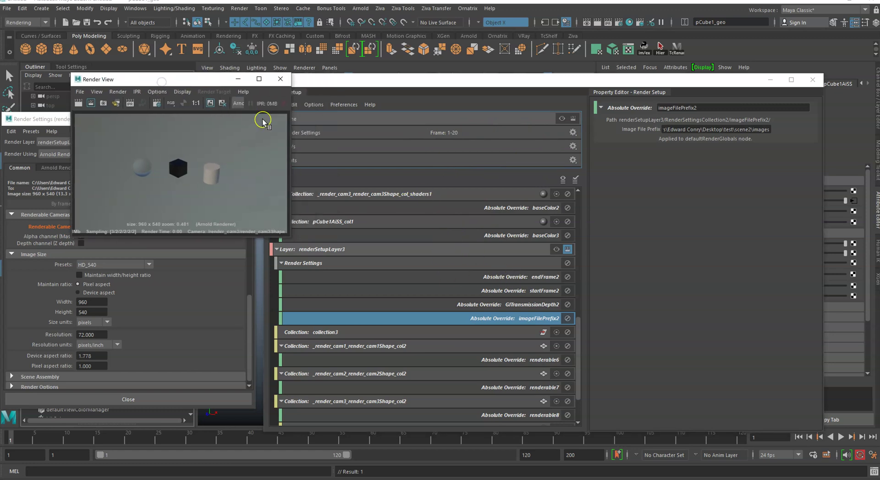
pyautogui.click(280, 79)
# Open the images folder and maximize its window.
pyautogui.click(192, 476)
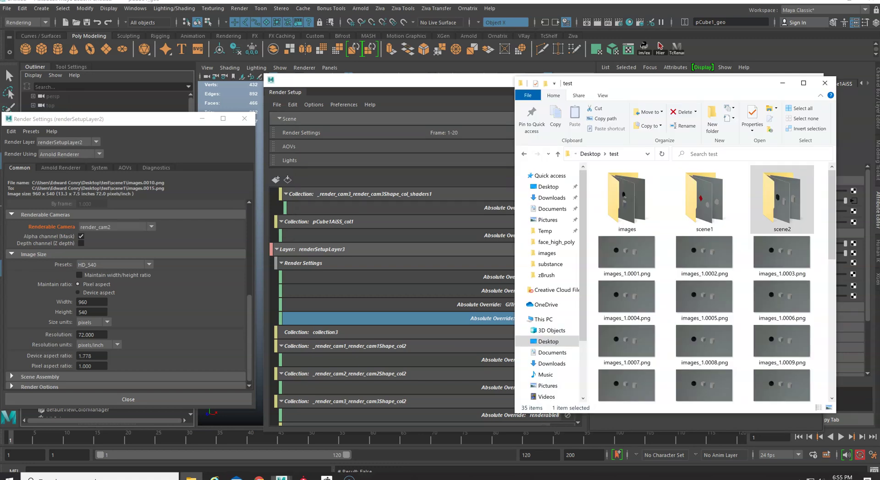
pyautogui.doubleClick(627, 206)
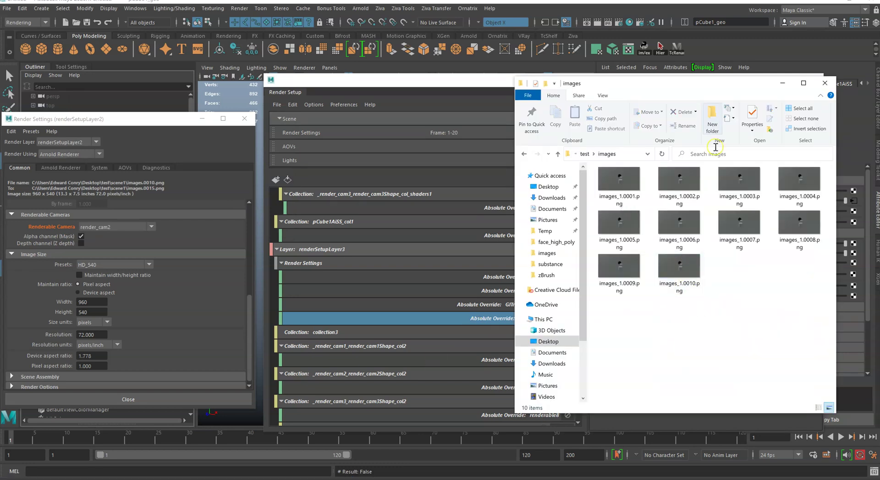
pyautogui.moveTo(684, 86); pyautogui.dragTo(434, 100)
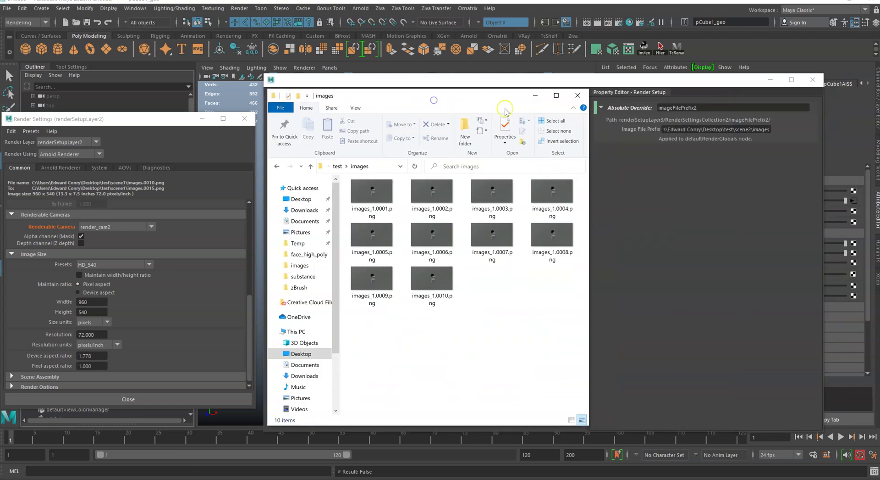
pyautogui.click(557, 95)
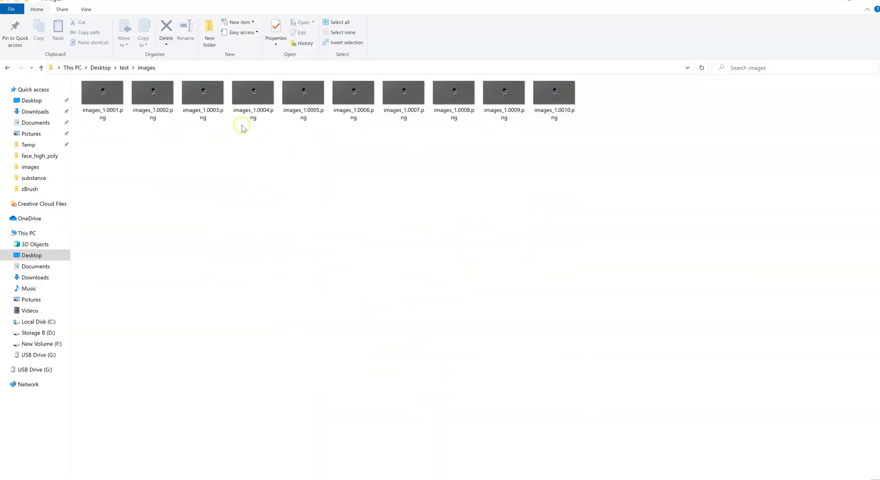
# View the renders as extra large icons, then restore the window and return to test.
pyautogui.click(85, 13)
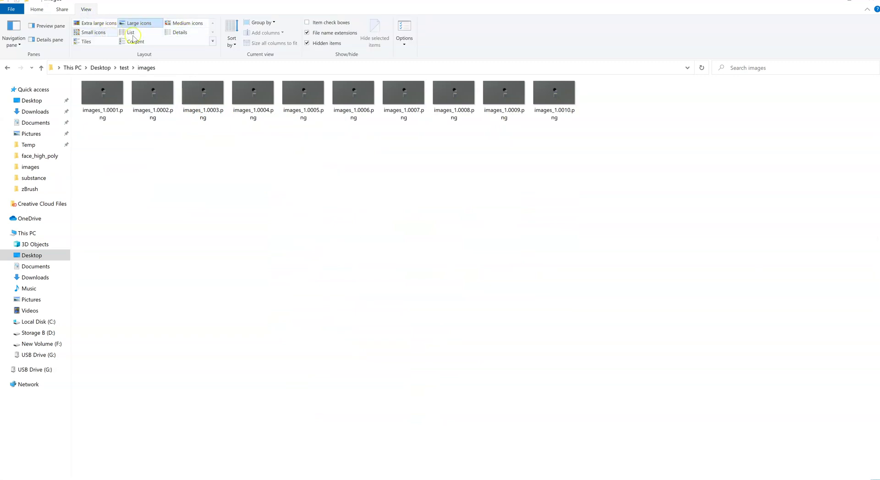
pyautogui.click(99, 23)
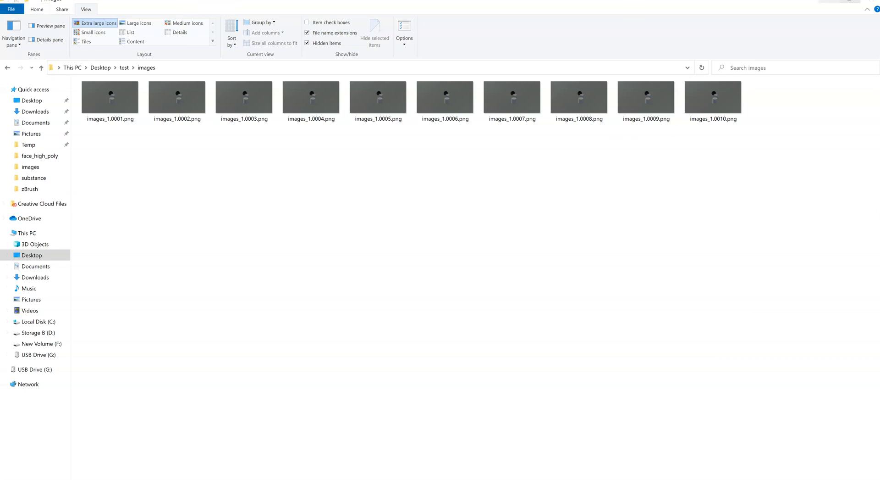
pyautogui.click(849, 1)
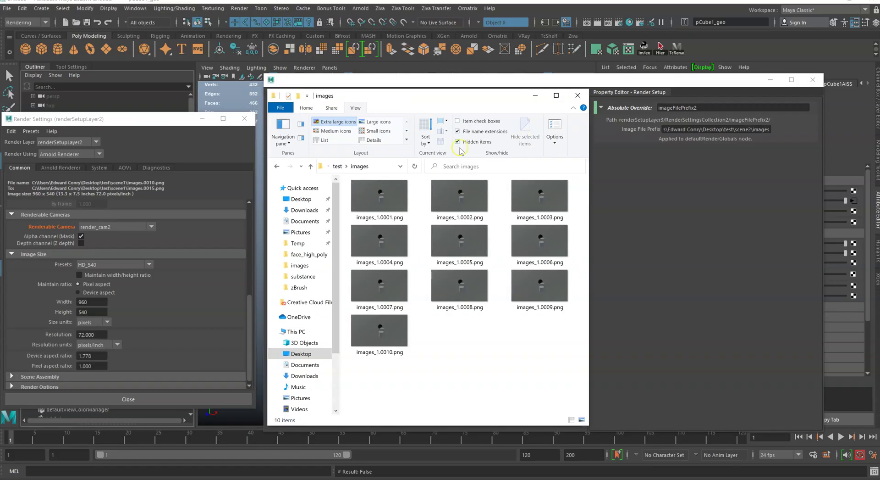
pyautogui.click(334, 169)
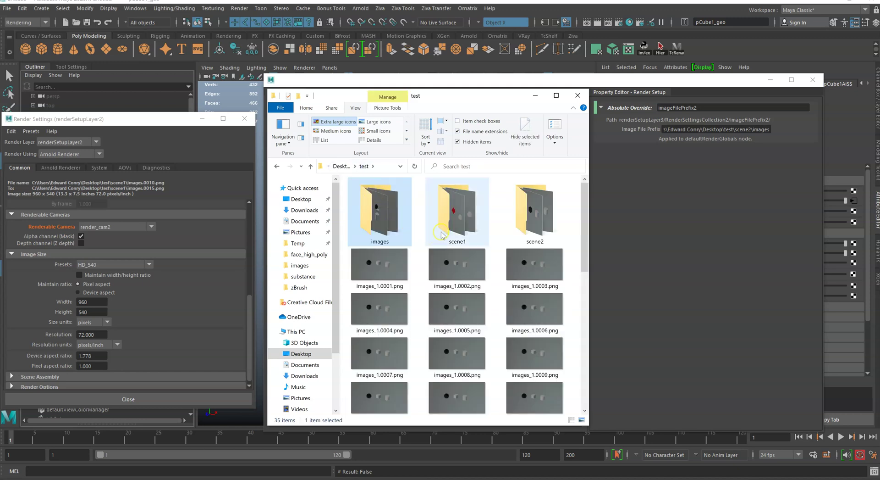
# Open scene1 and look over its renders before returning to the test folder.
pyautogui.click(450, 226)
pyautogui.doubleClick(450, 226)
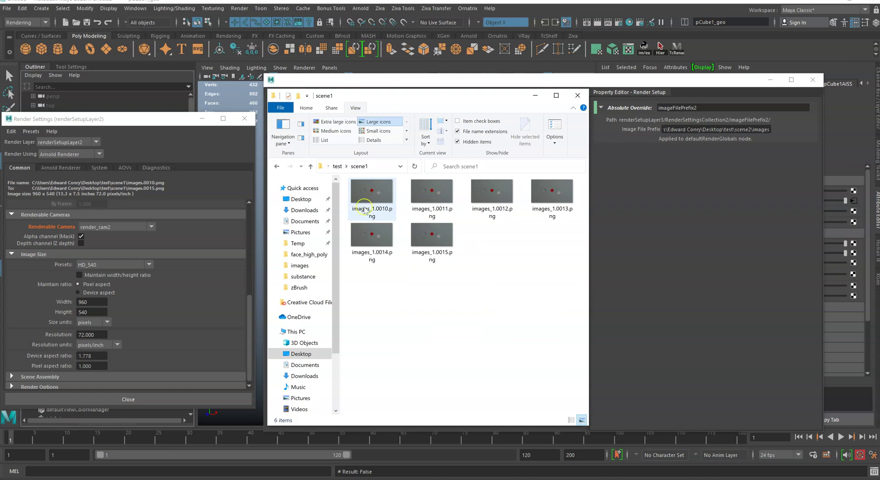
pyautogui.click(372, 192)
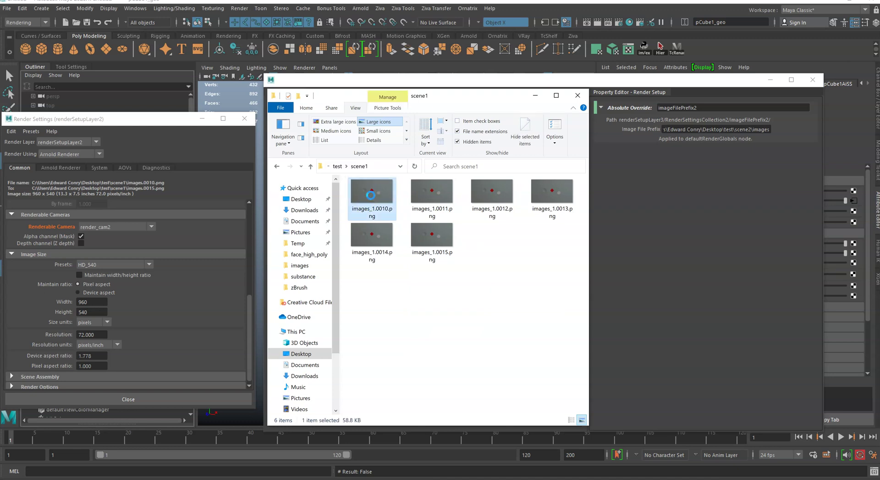
pyautogui.rightClick(372, 195)
pyautogui.click(483, 281)
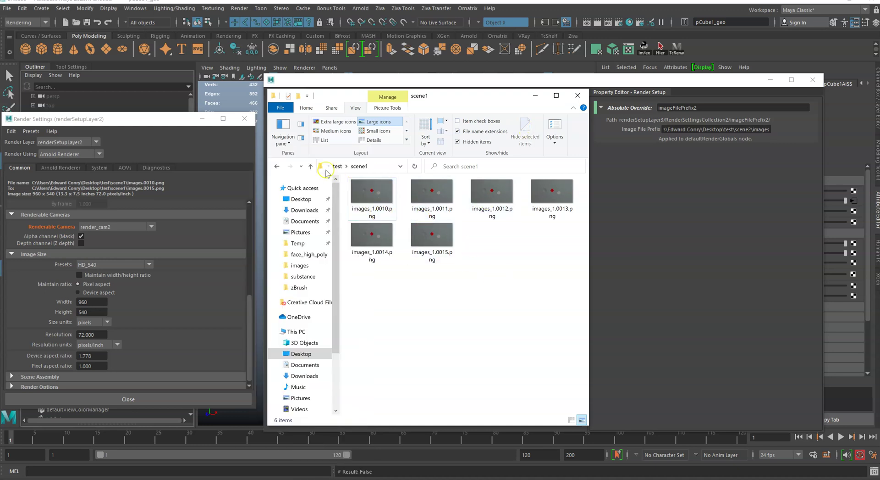
pyautogui.click(276, 167)
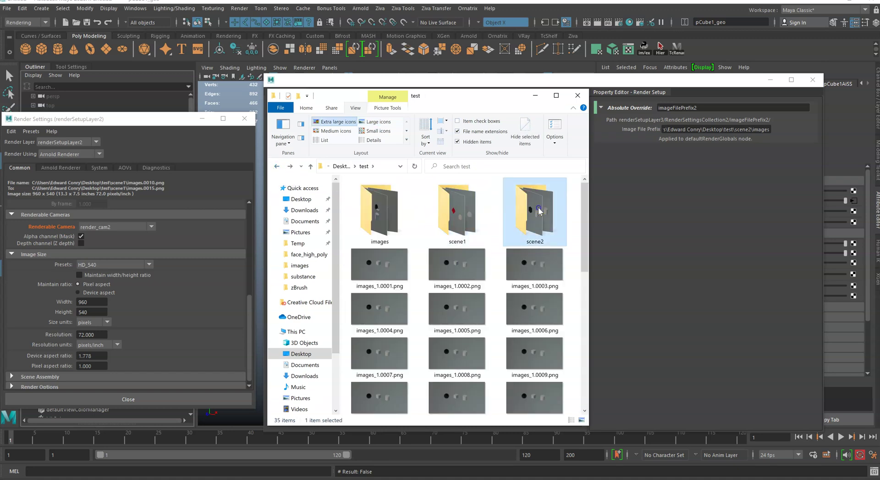
# Preview scene2's images_1.0015.png, then close the photo viewer and Render Settings.
pyautogui.doubleClick(538, 210)
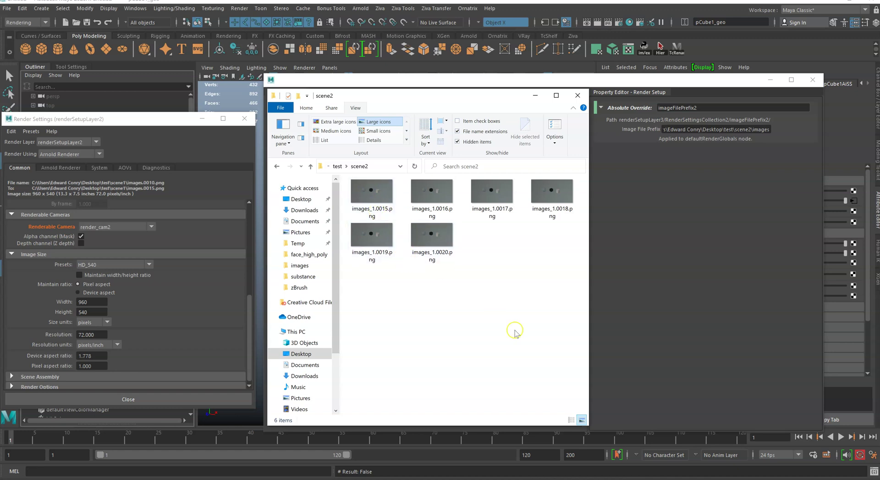
pyautogui.click(368, 199)
pyautogui.rightClick(368, 198)
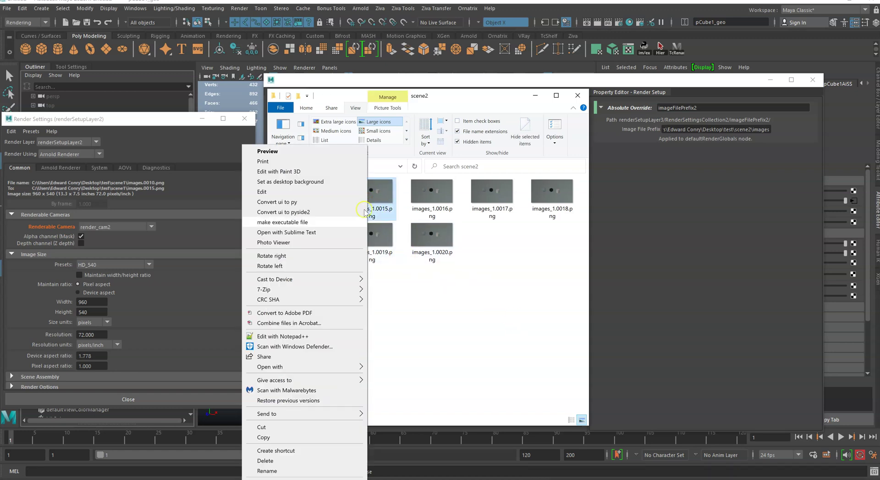
pyautogui.click(300, 150)
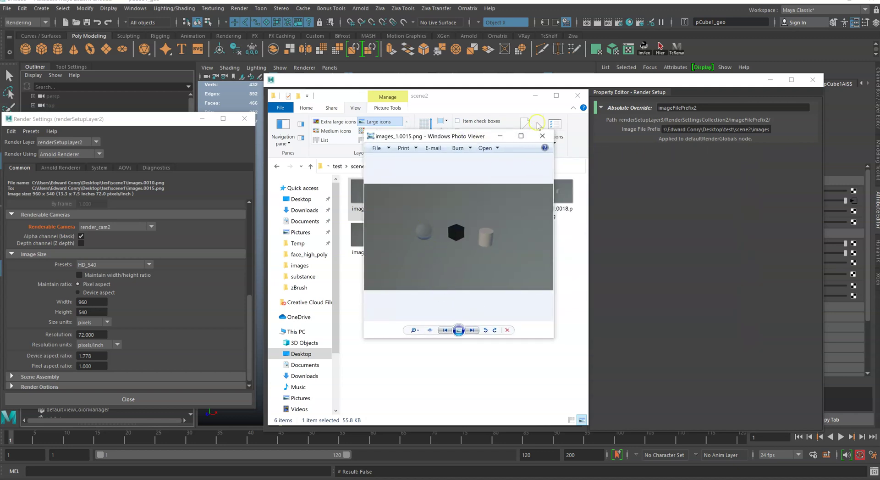
pyautogui.click(542, 136)
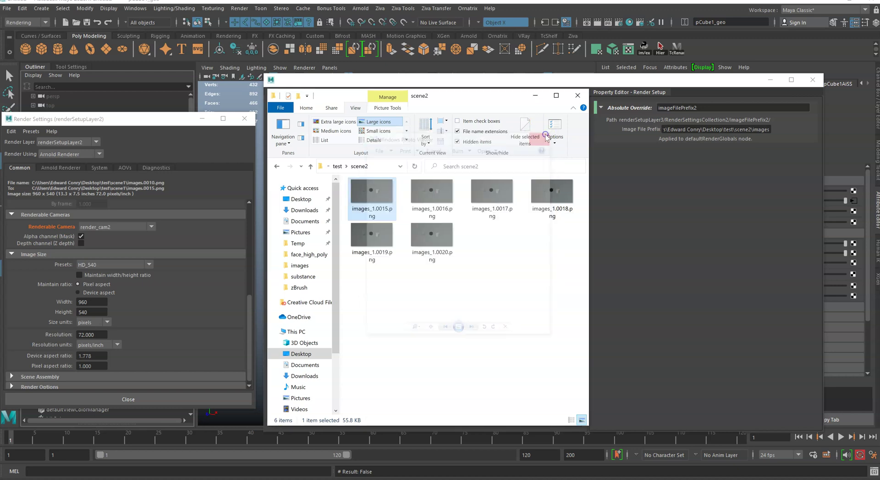
pyautogui.click(244, 123)
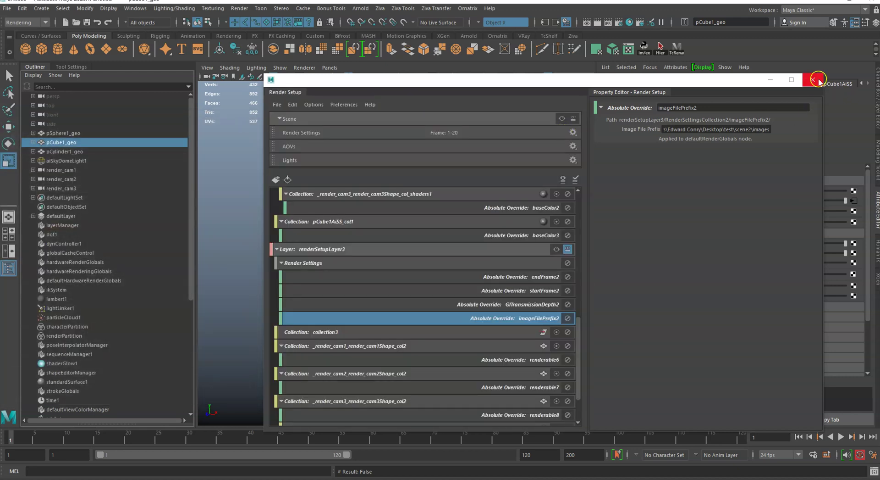
# Close Render Setup, then preview the red cube, sphere and cylinder from a lower angle in Arnold RenderView.
pyautogui.click(813, 80)
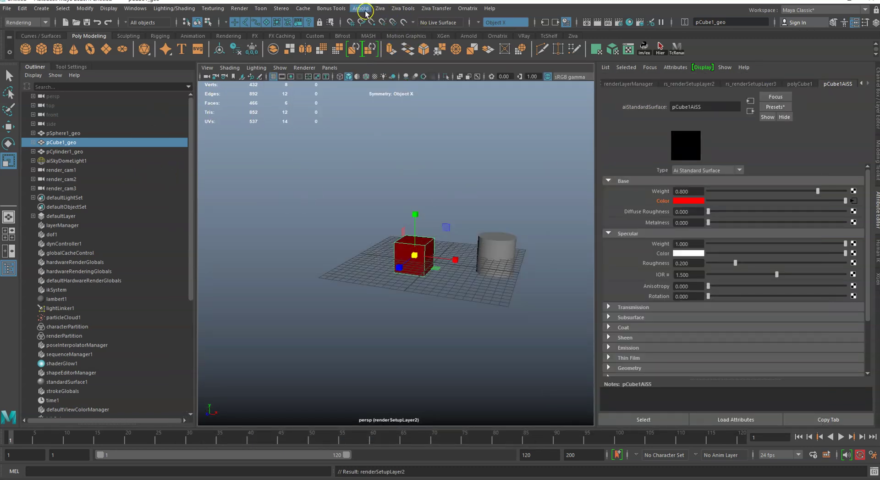
pyautogui.click(367, 9)
pyautogui.click(369, 27)
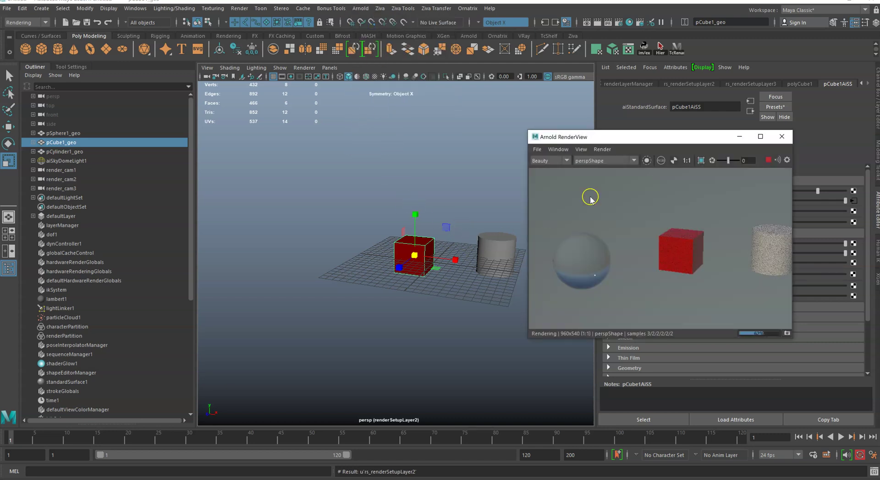
pyautogui.keyDown('alt'); pyautogui.moveTo(380, 335); pyautogui.dragTo(373, 321); pyautogui.keyUp('alt')
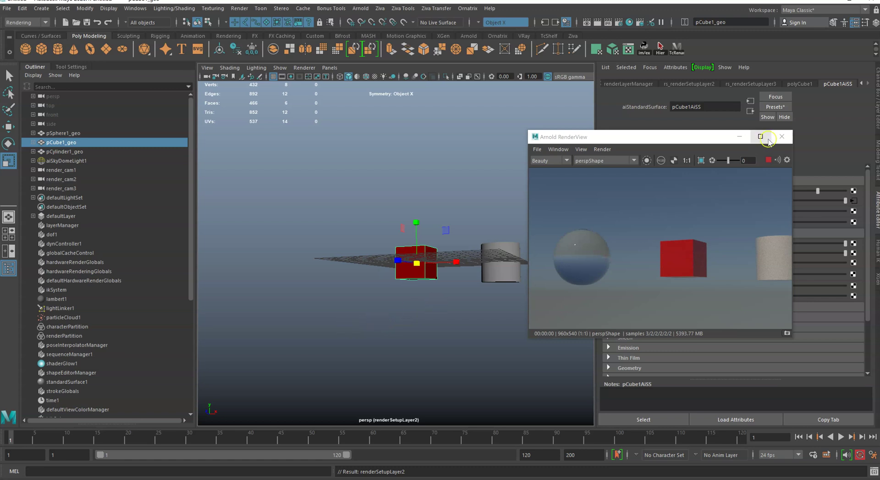
pyautogui.click(782, 136)
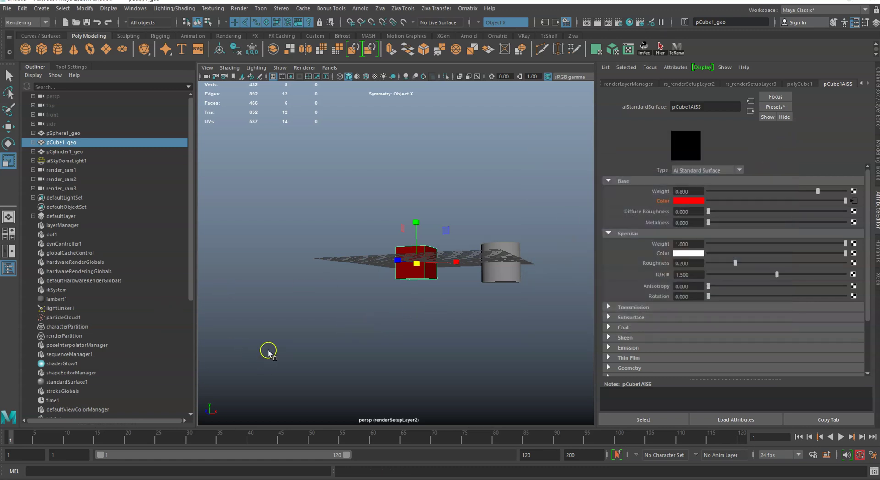
pyautogui.moveTo(100, 362); pyautogui.dragTo(294, 329)
pyautogui.moveTo(204, 314); pyautogui.dragTo(70, 440)
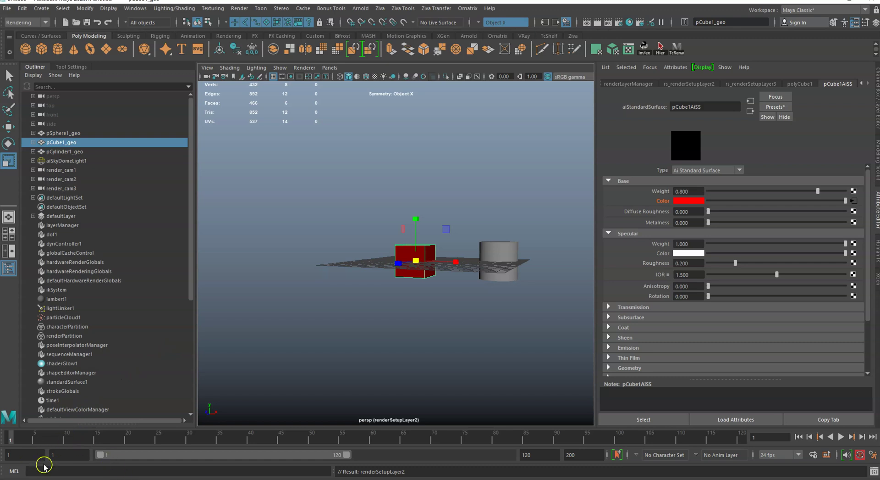